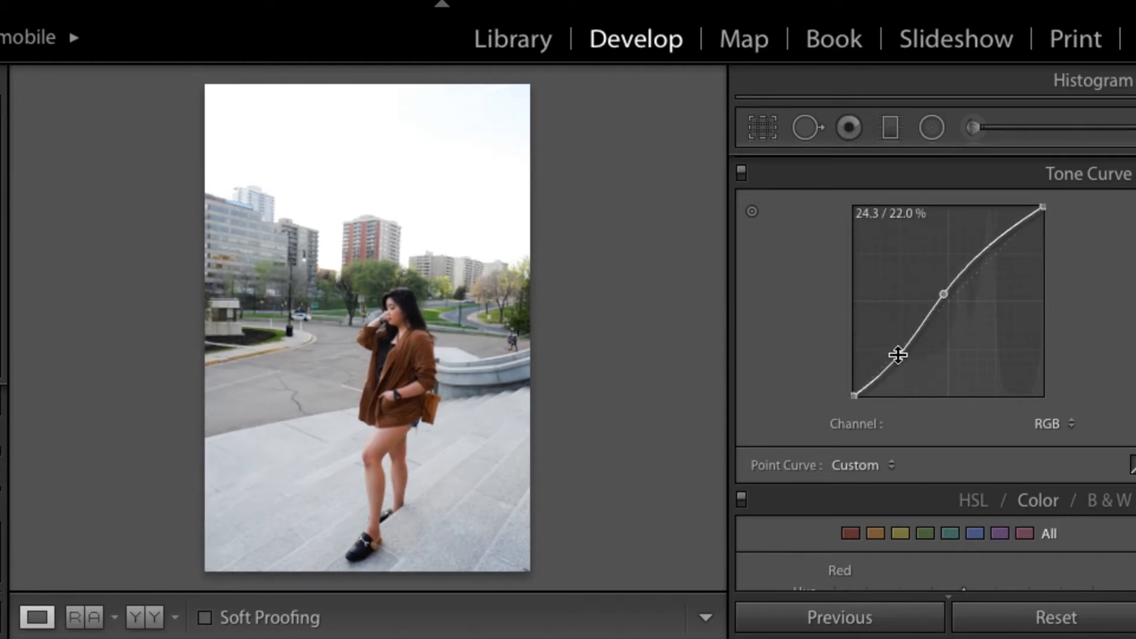
Step: Finish the RGB tone curve by adding a highlights point near the diagonal and pulling the deepest shadows down
{"action": "left_click_drag", "start_coordinate": [992, 247], "coordinate": [1000, 248]}
{"action": "left_click_drag", "start_coordinate": [867, 381], "coordinate": [868, 392]}
Step: Add four points to the Red channel curve, slightly lifting the shadows and midtones while keeping the highlights near the diagonal
{"action": "left_click", "coordinate": [1056, 424]}
{"action": "left_click", "coordinate": [1053, 439]}
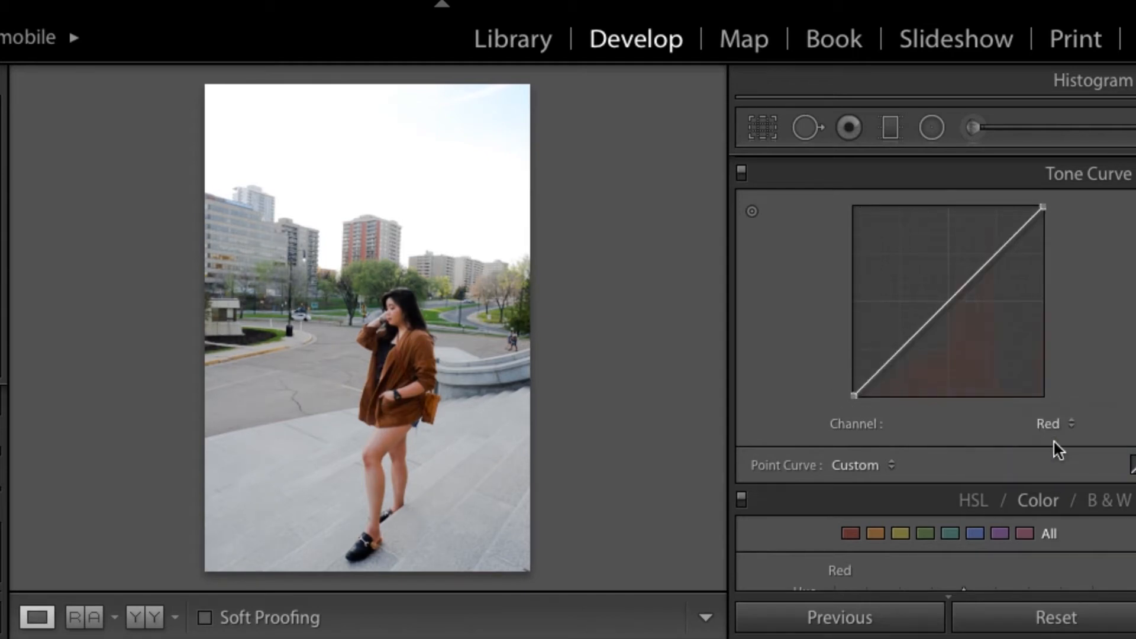
{"action": "left_click", "coordinate": [943, 304]}
{"action": "left_click_drag", "start_coordinate": [943, 304], "coordinate": [943, 302]}
{"action": "left_click_drag", "start_coordinate": [892, 357], "coordinate": [892, 350]}
{"action": "mouse_move", "coordinate": [996, 256]}
{"action": "left_mouse_down"}
{"action": "mouse_move", "coordinate": [999, 267]}
{"action": "mouse_move", "coordinate": [992, 257]}
{"action": "left_mouse_up"}
{"action": "mouse_move", "coordinate": [863, 386]}
{"action": "left_mouse_down"}
{"action": "mouse_move", "coordinate": [875, 385]}
{"action": "mouse_move", "coordinate": [866, 380]}
{"action": "left_mouse_up"}
Step: Add four points to the Green channel curve, slightly lifting the shadows and slightly lowering the highlights
{"action": "left_click", "coordinate": [1058, 424]}
{"action": "left_click", "coordinate": [1048, 436]}
{"action": "mouse_move", "coordinate": [946, 311]}
{"action": "left_mouse_down"}
{"action": "mouse_move", "coordinate": [930, 284]}
{"action": "mouse_move", "coordinate": [945, 303]}
{"action": "left_mouse_up"}
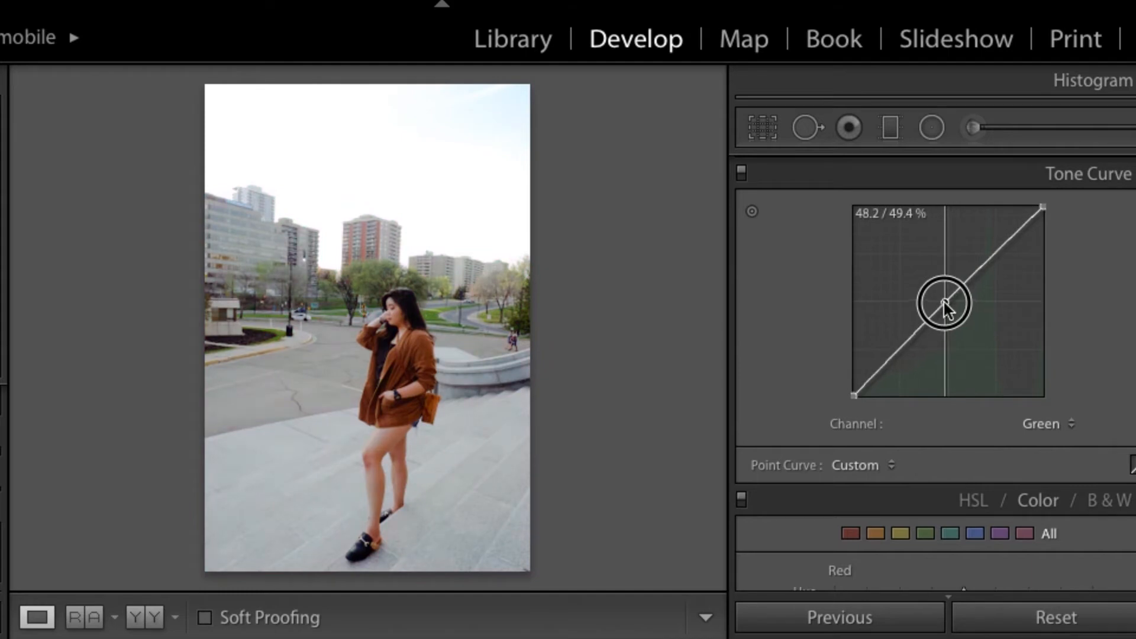
{"action": "left_click_drag", "start_coordinate": [911, 337], "coordinate": [873, 377]}
{"action": "left_click_drag", "start_coordinate": [988, 261], "coordinate": [999, 252]}
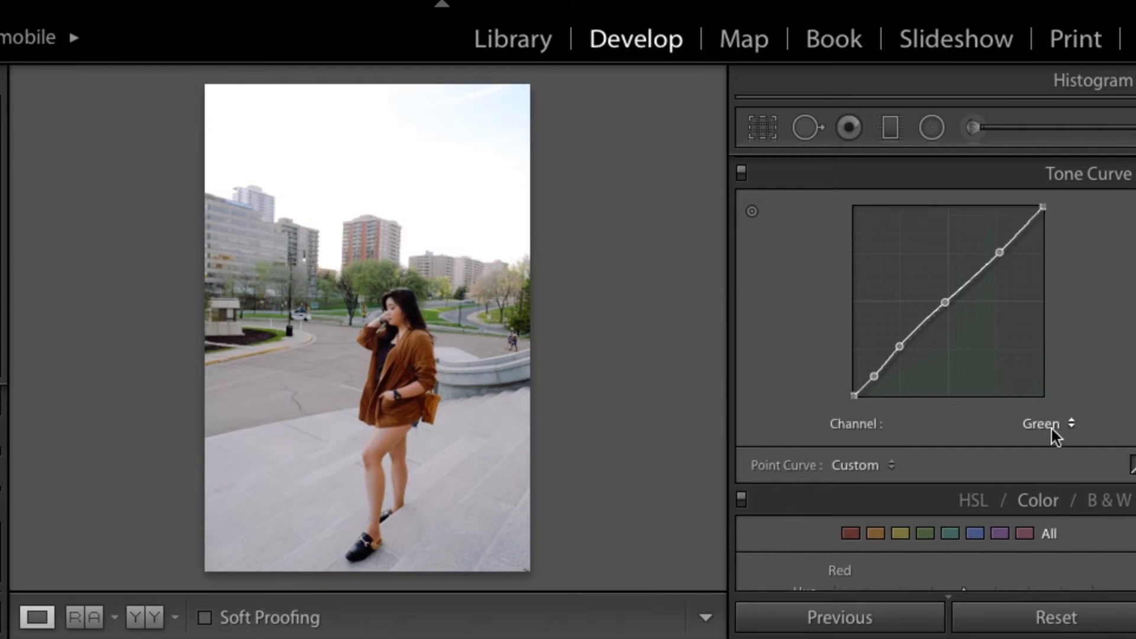
{"action": "left_click", "coordinate": [374, 395]}
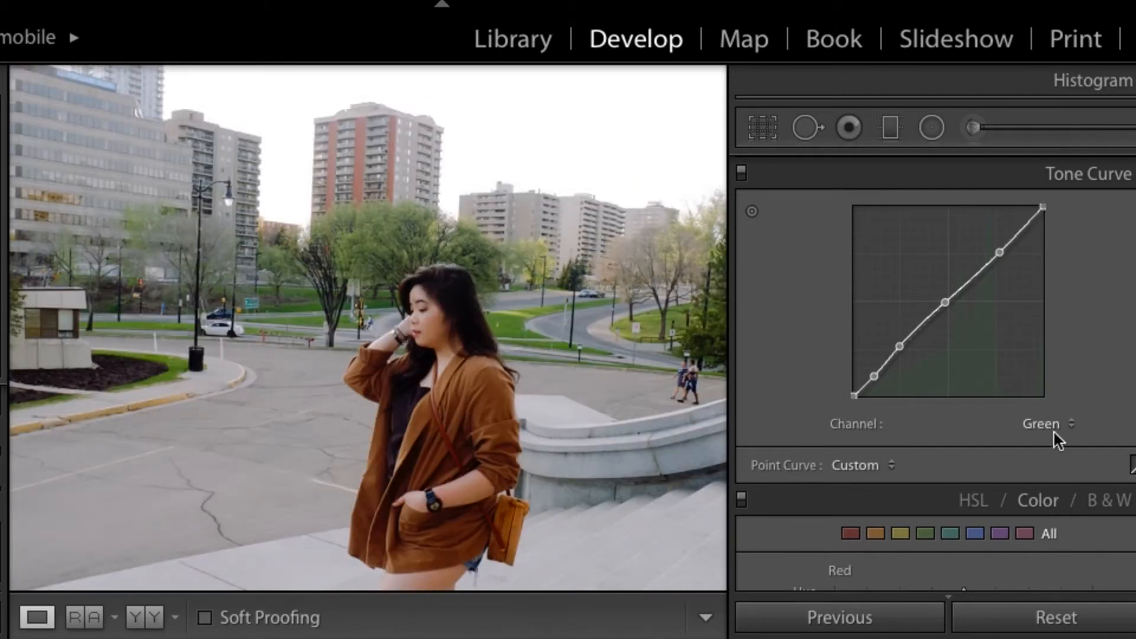
Step: Shape the Blue channel curve with lowered midtones, slightly raised highlights and two shadow points, and compare the photo with its original
{"action": "left_click", "coordinate": [1057, 440]}
{"action": "left_click", "coordinate": [1032, 439]}
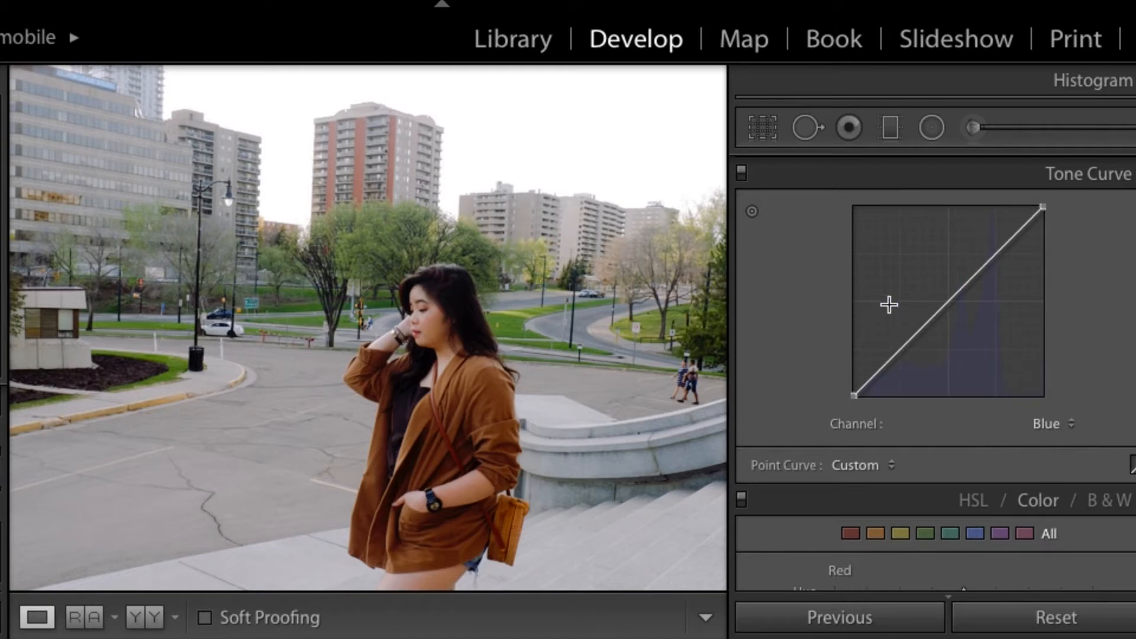
{"action": "left_click_drag", "start_coordinate": [945, 307], "coordinate": [951, 308]}
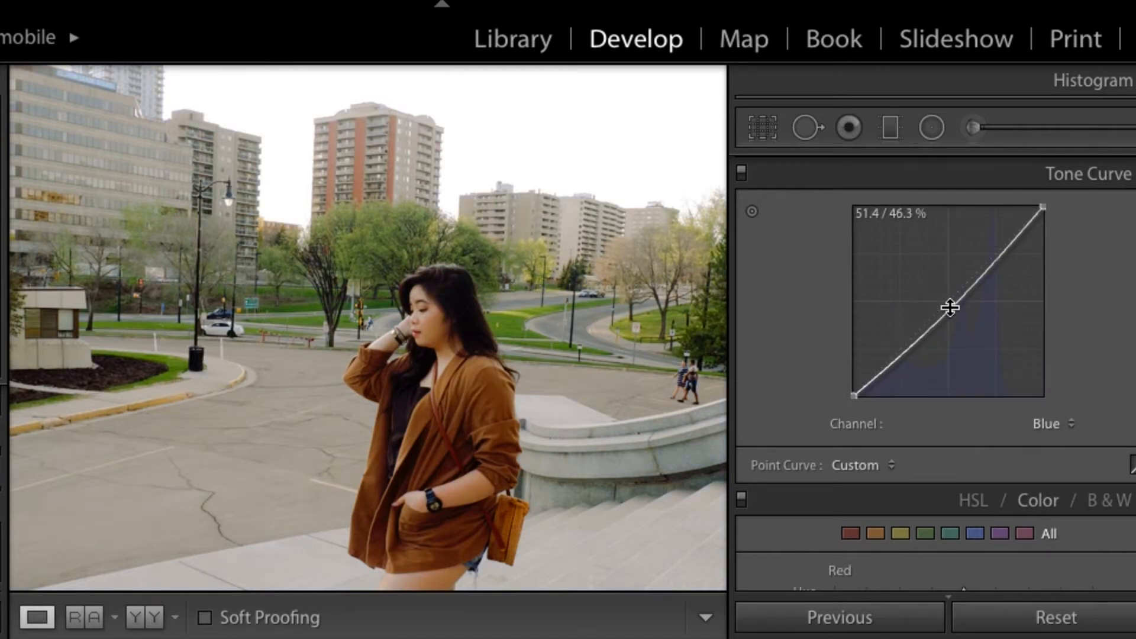
{"action": "left_click", "coordinate": [564, 390]}
{"action": "left_click_drag", "start_coordinate": [915, 337], "coordinate": [867, 381]}
{"action": "left_click_drag", "start_coordinate": [994, 266], "coordinate": [995, 248]}
{"action": "key", "text": "backslash"}
{"action": "key", "text": "backslash"}
{"action": "key", "text": "backslash"}
{"action": "key", "text": "backslash"}
Step: Raise Contrast moderately and set Exposure to about +0.3
{"action": "scroll", "coordinate": [991, 357], "scroll_direction": "up", "scroll_amount": 10}
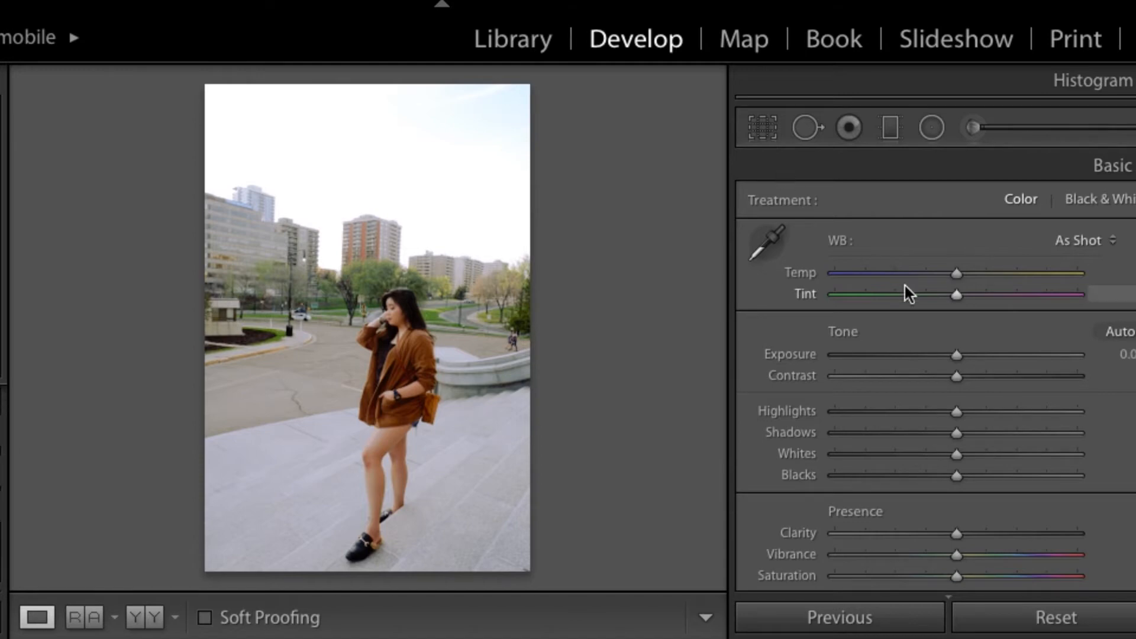
{"action": "scroll", "coordinate": [957, 386], "scroll_direction": "down", "scroll_amount": 1}
{"action": "scroll", "coordinate": [958, 389], "scroll_direction": "up", "scroll_amount": 1}
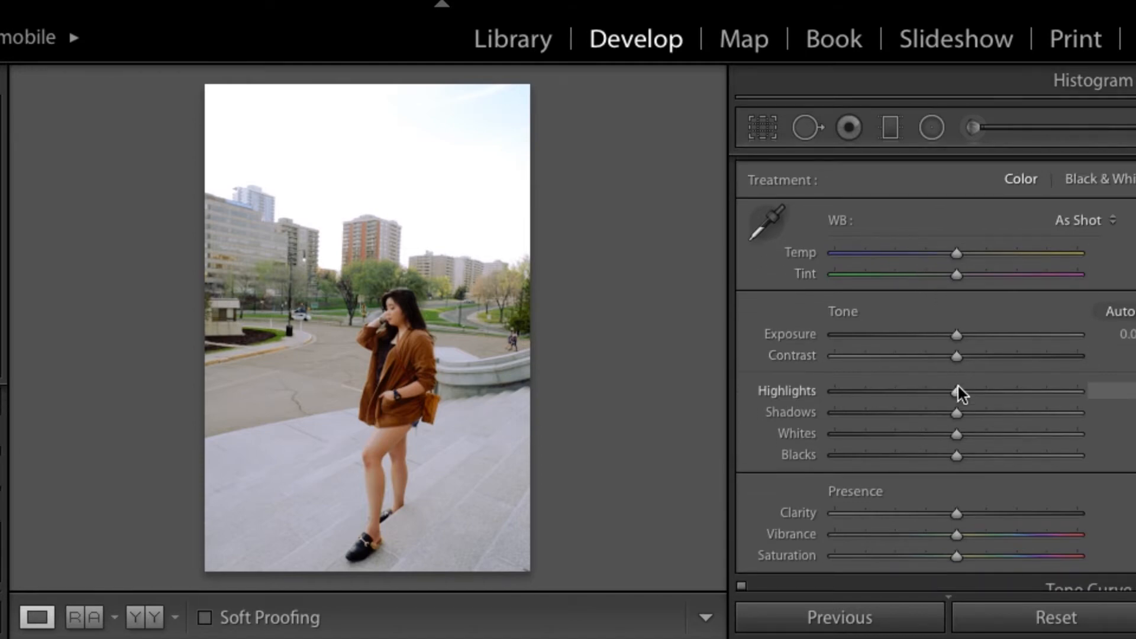
{"action": "mouse_move", "coordinate": [957, 353]}
{"action": "left_mouse_down"}
{"action": "mouse_move", "coordinate": [981, 358]}
{"action": "mouse_move", "coordinate": [955, 333]}
{"action": "left_mouse_up"}
{"action": "left_click", "coordinate": [963, 335]}
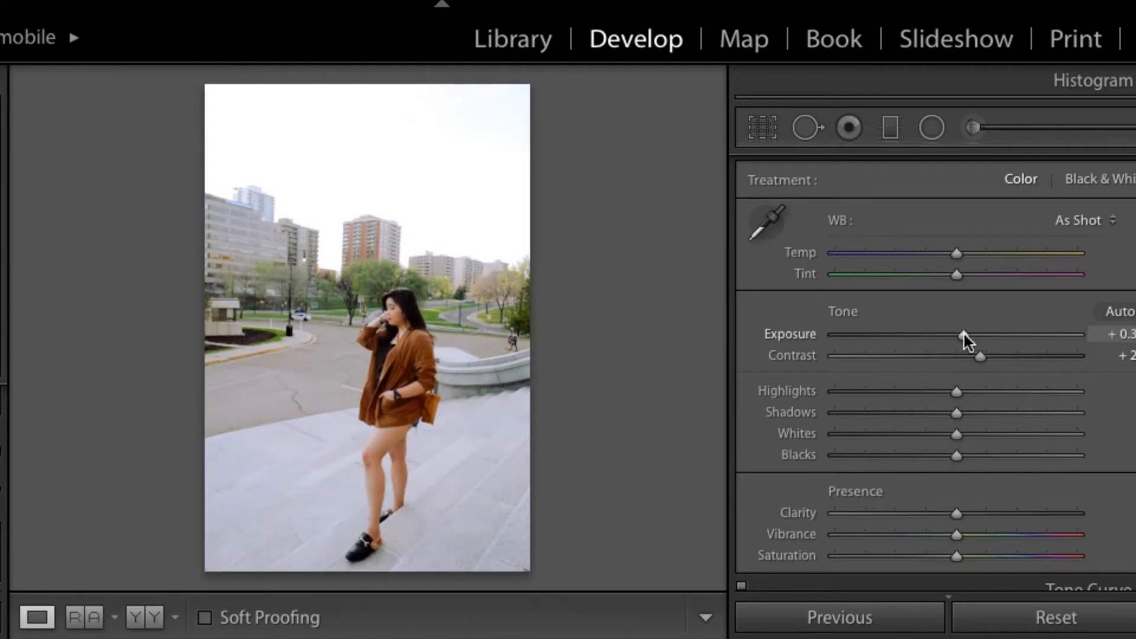
Step: Strongly lower Highlights and Whites, moderately lower Shadows and Blacks, and compare the photo with its original
{"action": "left_click", "coordinate": [879, 391]}
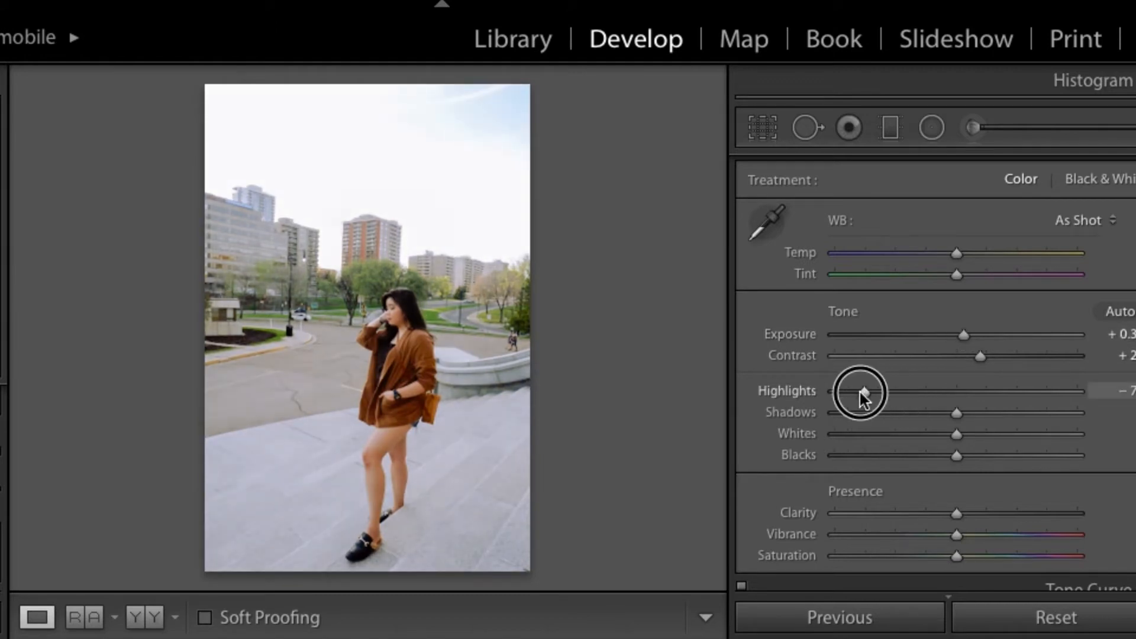
{"action": "left_click_drag", "start_coordinate": [851, 392], "coordinate": [846, 392]}
{"action": "left_click_drag", "start_coordinate": [955, 413], "coordinate": [851, 428]}
{"action": "left_click_drag", "start_coordinate": [955, 456], "coordinate": [900, 456]}
{"action": "key", "text": "backslash"}
{"action": "key", "text": "backslash"}
{"action": "key", "text": "backslash"}
{"action": "key", "text": "backslash"}
{"action": "key", "text": "backslash"}
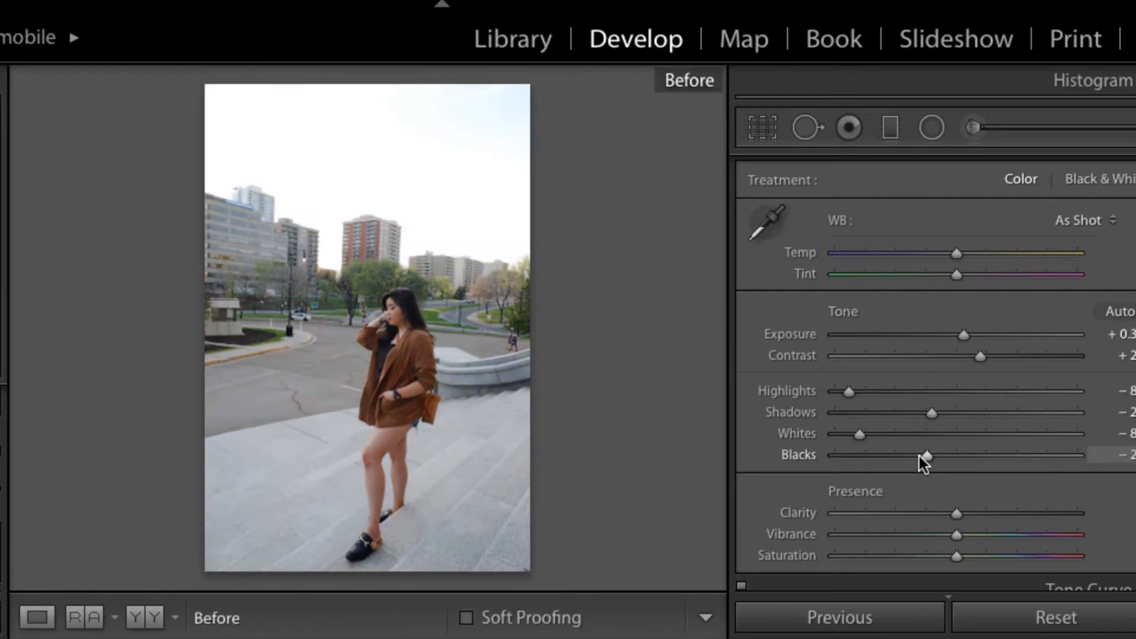
{"action": "scroll", "coordinate": [957, 537], "scroll_direction": "down", "scroll_amount": 3}
{"action": "key", "text": "backslash"}
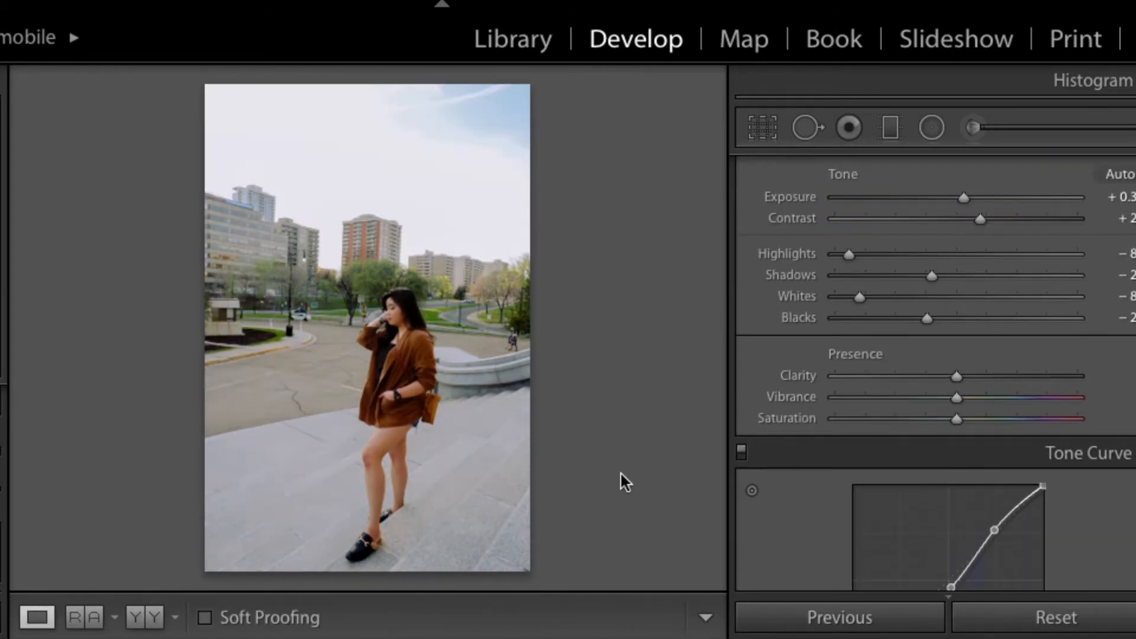
Step: Copy the develop settings with the preselected options and paste them onto the next photo
{"action": "key", "text": "super+shift+c"}
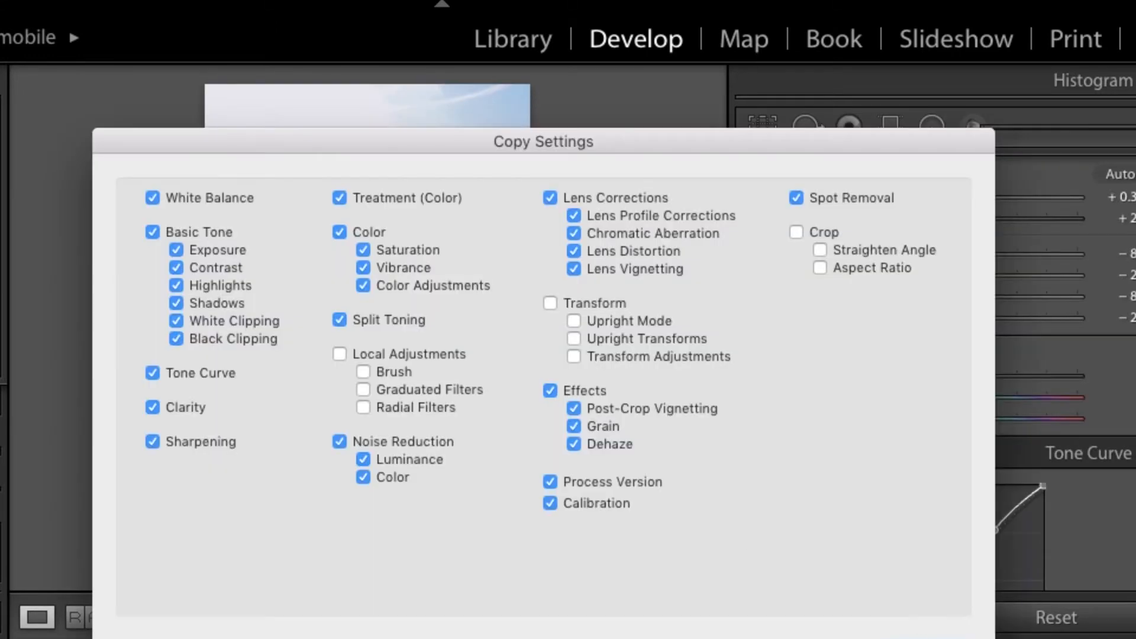
{"action": "key", "text": "Return"}
{"action": "key", "text": "Right"}
{"action": "key", "text": "super+shift+v"}
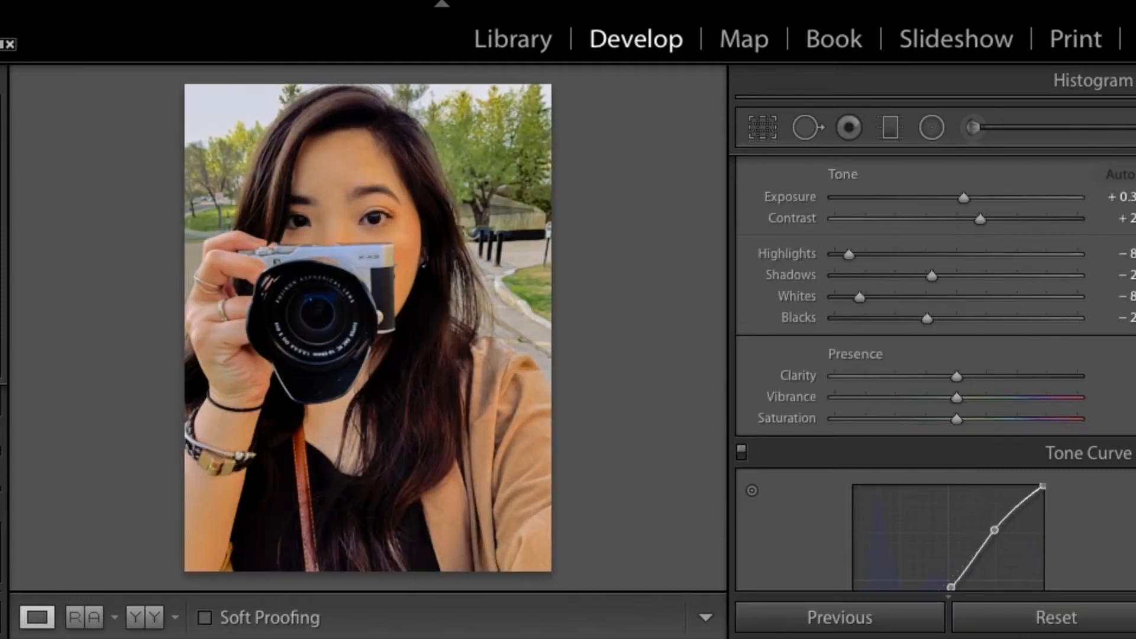
Step: Lower Vibrance moderately and Saturation slightly on the portrait with the camera
{"action": "scroll", "coordinate": [857, 438], "scroll_direction": "down", "scroll_amount": 3}
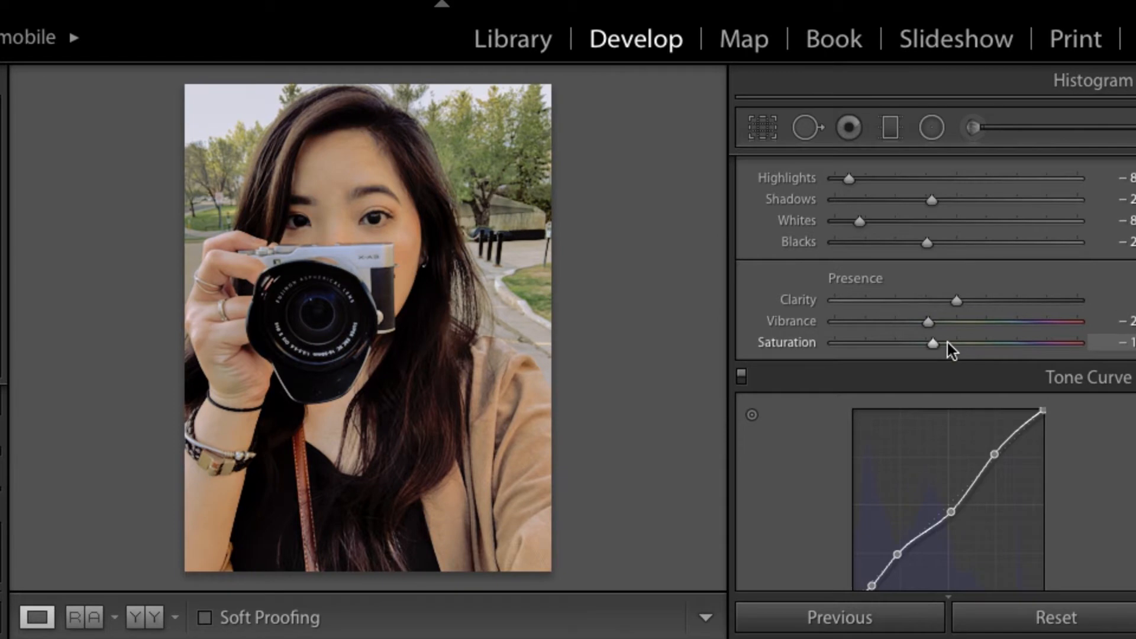
{"action": "scroll", "coordinate": [947, 342], "scroll_direction": "down", "scroll_amount": 10}
{"action": "scroll", "coordinate": [947, 343], "scroll_direction": "down", "scroll_amount": 5}
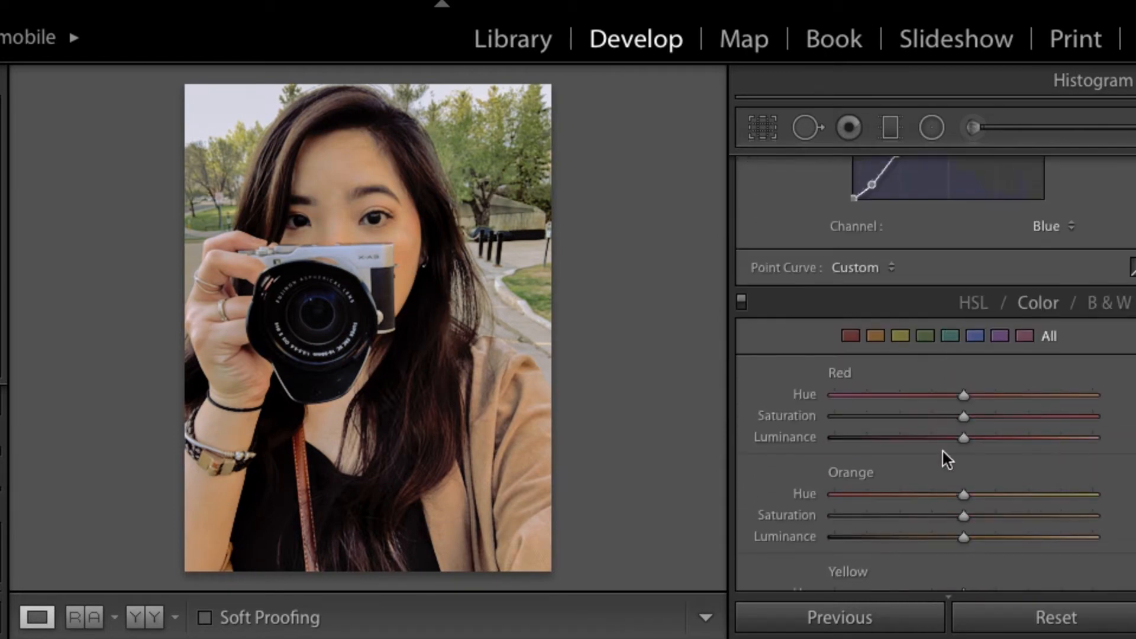
{"action": "scroll", "coordinate": [943, 452], "scroll_direction": "down", "scroll_amount": 2}
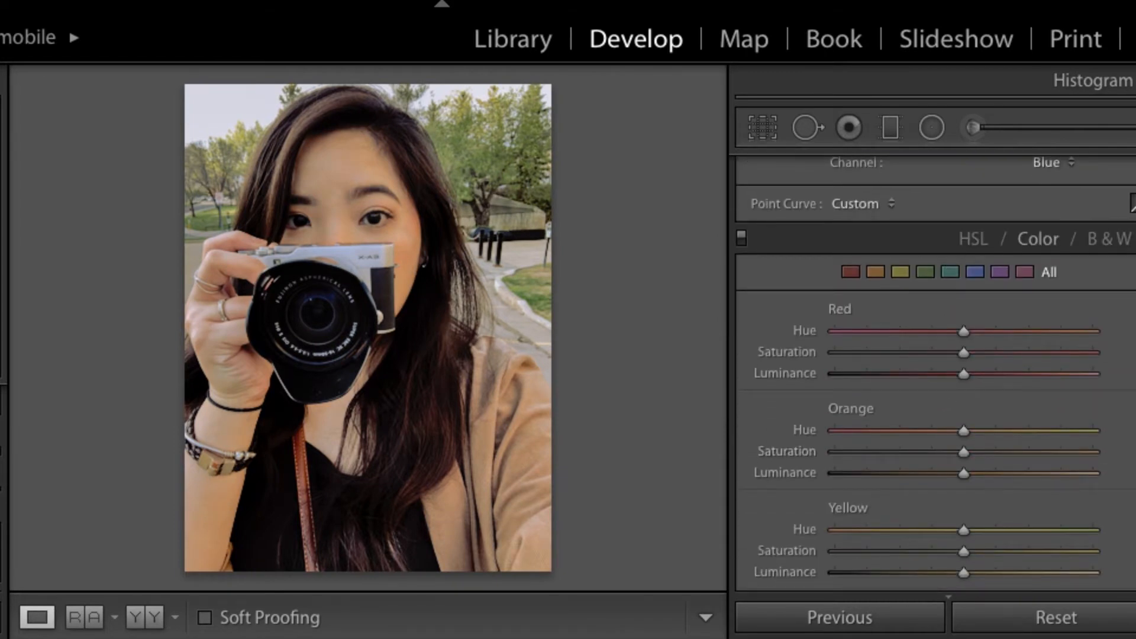
Step: Copy the portrait's develop settings and paste them onto the photo of the woman seated on the window ledge, two photos ahead
{"action": "key", "text": "super+shift+c"}
{"action": "left_click", "coordinate": [922, 598]}
{"action": "key", "text": "Right"}
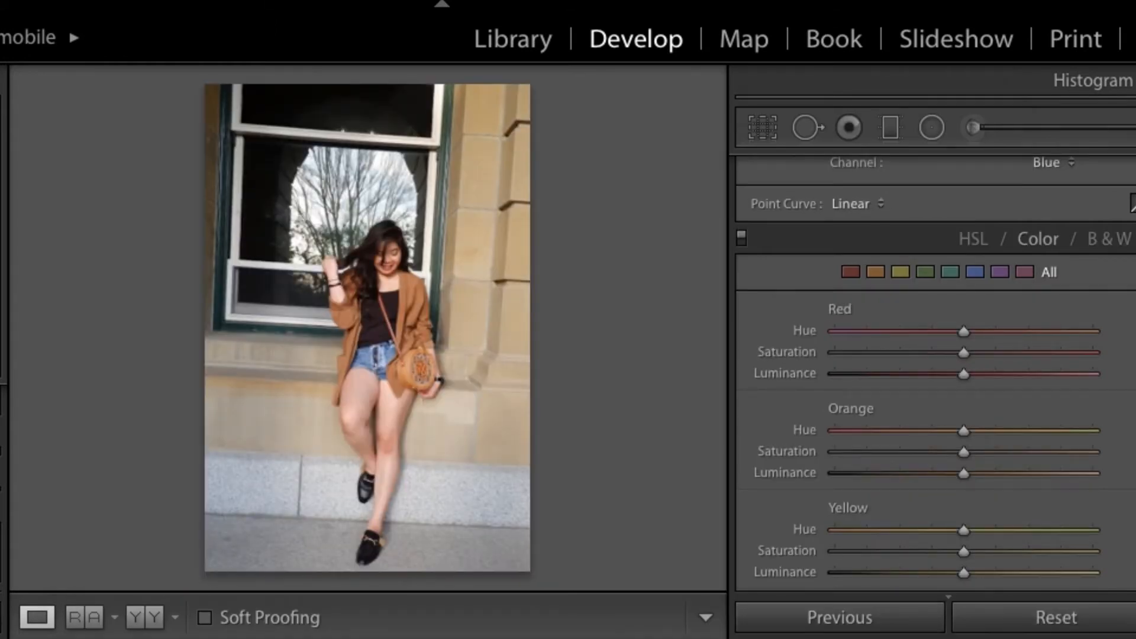
{"action": "key", "text": "Right"}
{"action": "key", "text": "super+shift+v"}
Step: Lower the Yellow Hue and Luminance moderately and the Yellow Saturation more strongly in the color adjustments
{"action": "scroll", "coordinate": [963, 459], "scroll_direction": "down", "scroll_amount": 4}
{"action": "mouse_move", "coordinate": [884, 483]}
{"action": "left_mouse_down"}
{"action": "mouse_move", "coordinate": [854, 484]}
{"action": "mouse_move", "coordinate": [864, 484]}
{"action": "left_mouse_up"}
{"action": "left_click", "coordinate": [932, 463]}
{"action": "left_click", "coordinate": [898, 483]}
{"action": "left_click", "coordinate": [927, 504]}
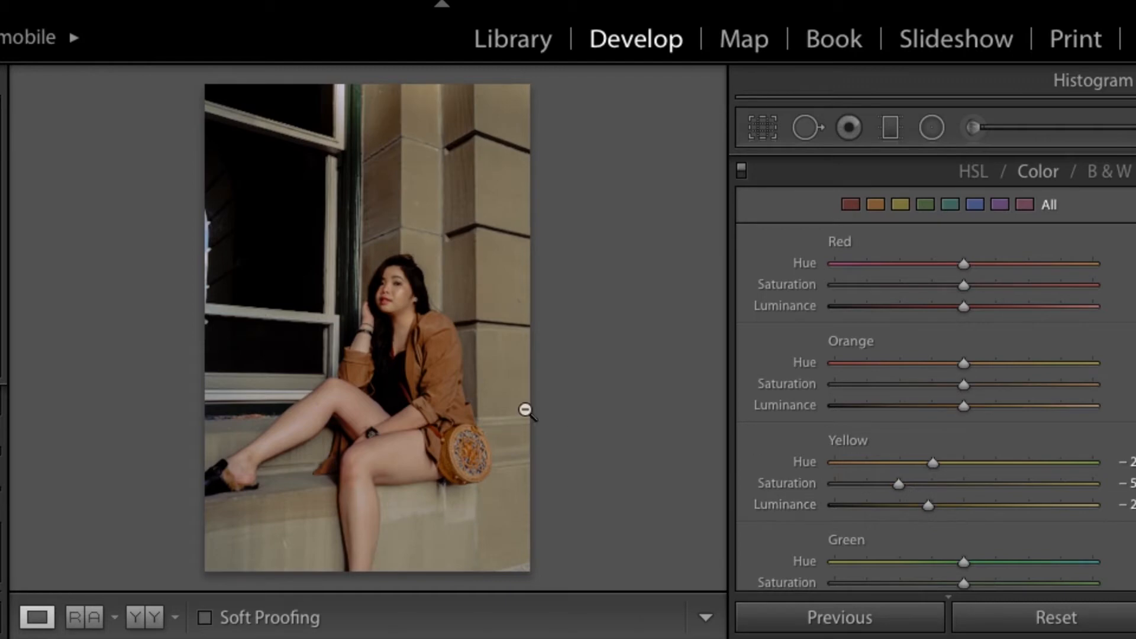
Step: Raise the Orange Luminance, slightly lower the Orange Saturation, and keep the Orange Hue at its default
{"action": "scroll", "coordinate": [943, 477], "scroll_direction": "down", "scroll_amount": 1}
{"action": "left_click", "coordinate": [978, 348]}
{"action": "left_click", "coordinate": [953, 326]}
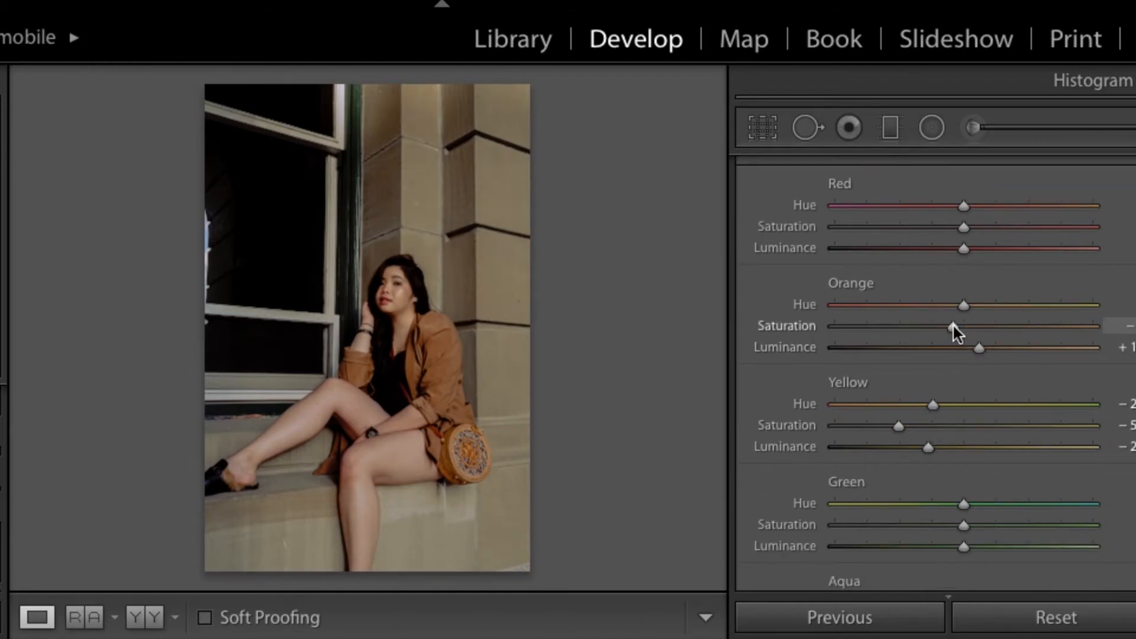
{"action": "left_click", "coordinate": [974, 305]}
{"action": "double_click", "coordinate": [966, 305]}
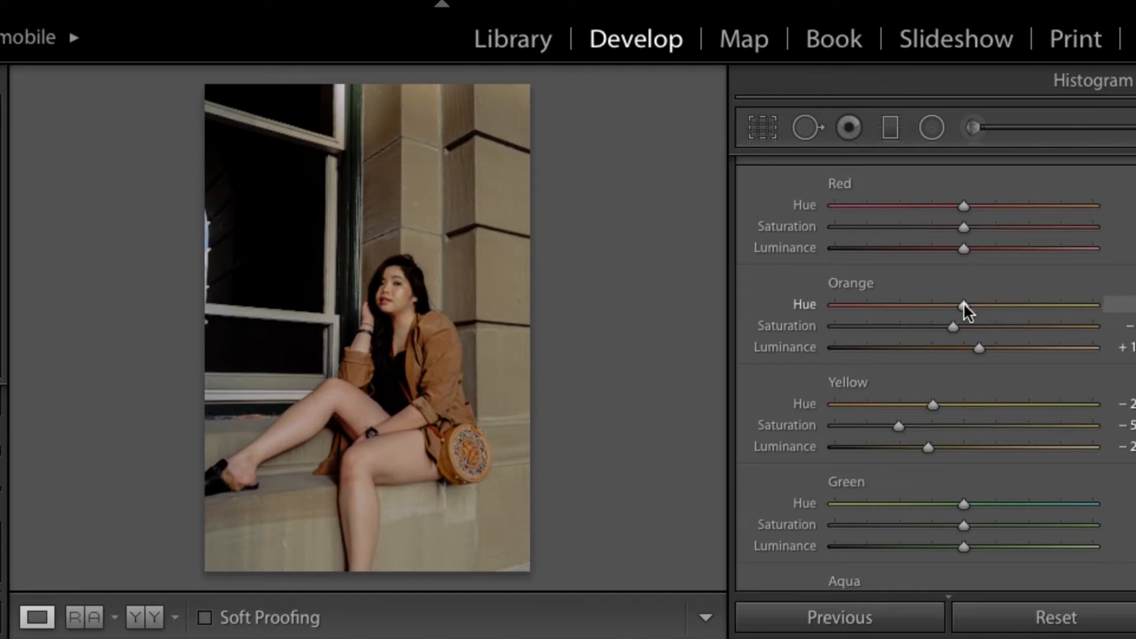
{"action": "left_click", "coordinate": [990, 349]}
Step: Copy the window ledge photo's develop settings and paste them onto each of the next two photos
{"action": "key", "text": "super+shift+c"}
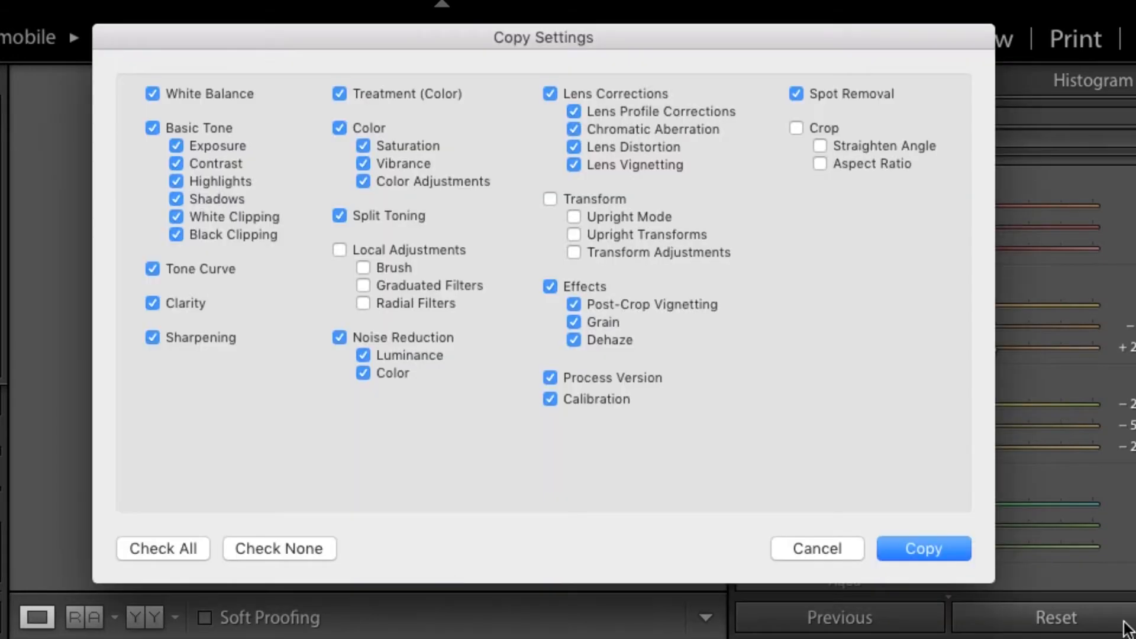
{"action": "left_click", "coordinate": [932, 547]}
{"action": "key", "text": "Right"}
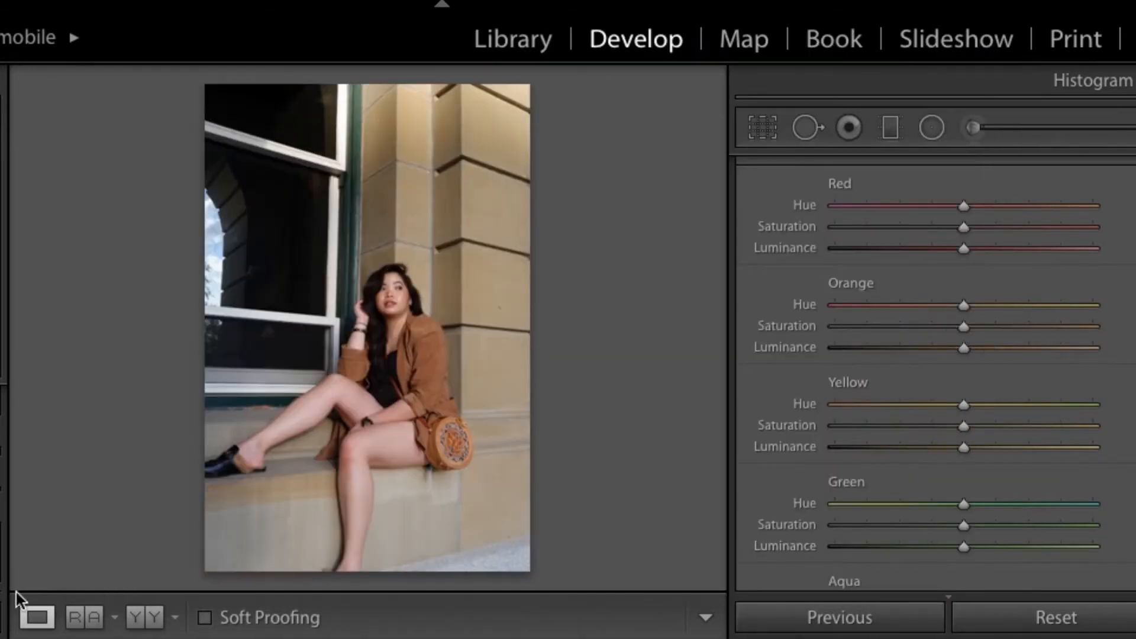
{"action": "key", "text": "super+shift+v"}
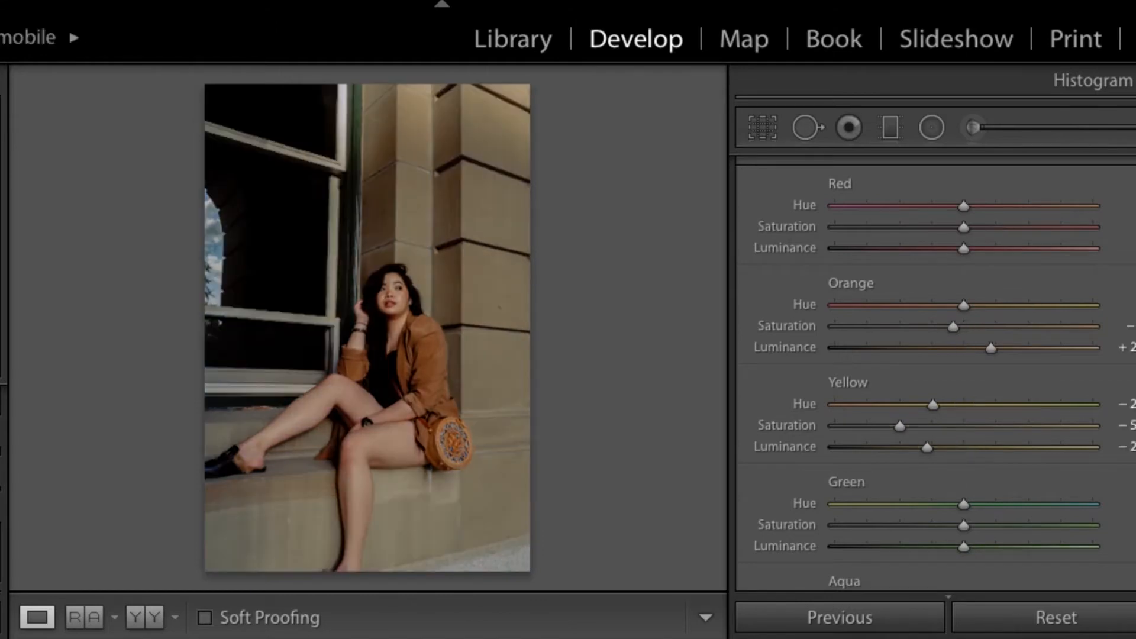
{"action": "key", "text": "Right"}
{"action": "key", "text": "super+shift+v"}
Step: Brighten the dark areas of the archway photo by raising Shadows and Blacks, and slightly reduce Clarity
{"action": "scroll", "coordinate": [1009, 410], "scroll_direction": "up", "scroll_amount": 10}
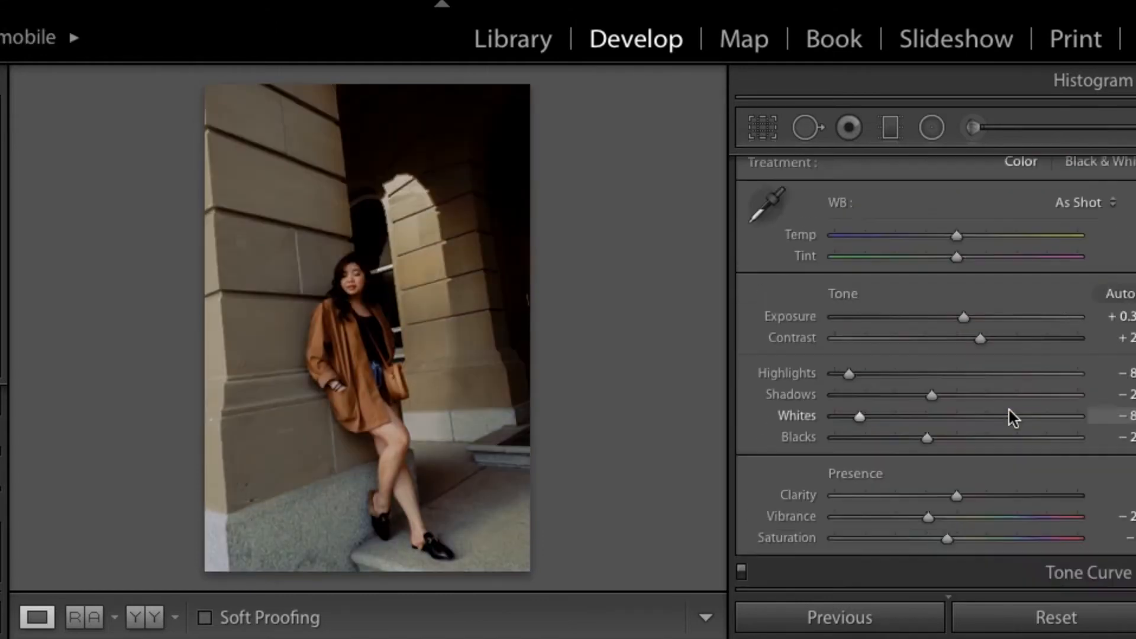
{"action": "scroll", "coordinate": [1009, 410], "scroll_direction": "up", "scroll_amount": 2}
{"action": "left_click", "coordinate": [965, 432]}
{"action": "left_click", "coordinate": [957, 475]}
{"action": "left_click", "coordinate": [946, 527]}
{"action": "scroll", "coordinate": [945, 528], "scroll_direction": "down", "scroll_amount": 10}
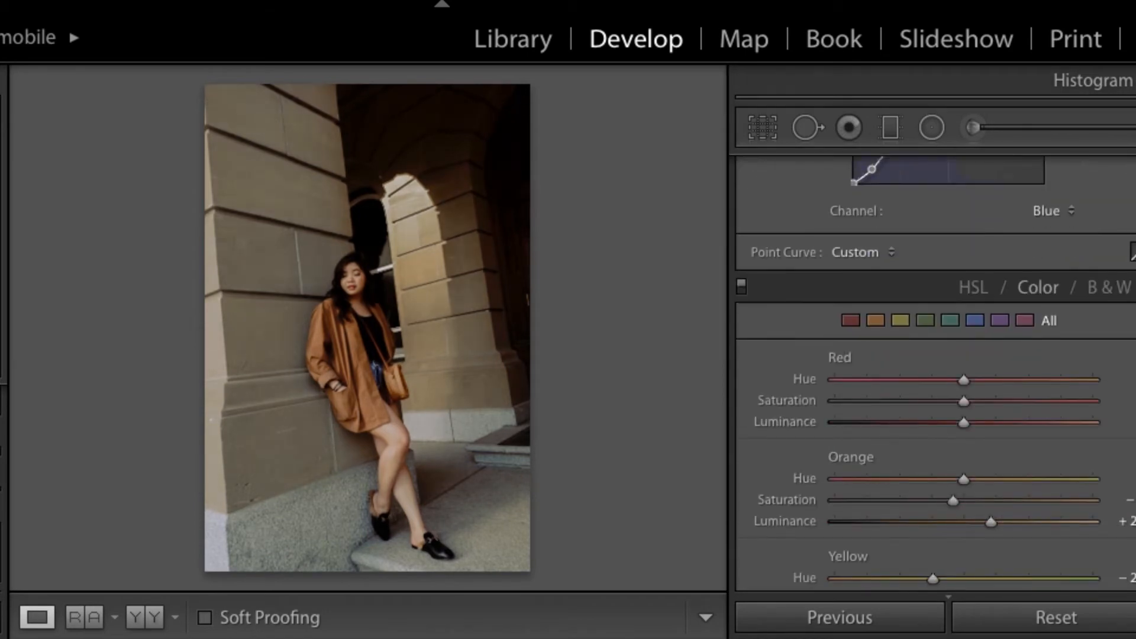
Step: Copy the archway photo's develop settings and paste them onto the ice cream photo
{"action": "key", "text": "super+shift+c"}
{"action": "left_click", "coordinate": [937, 498]}
{"action": "key", "text": "Right"}
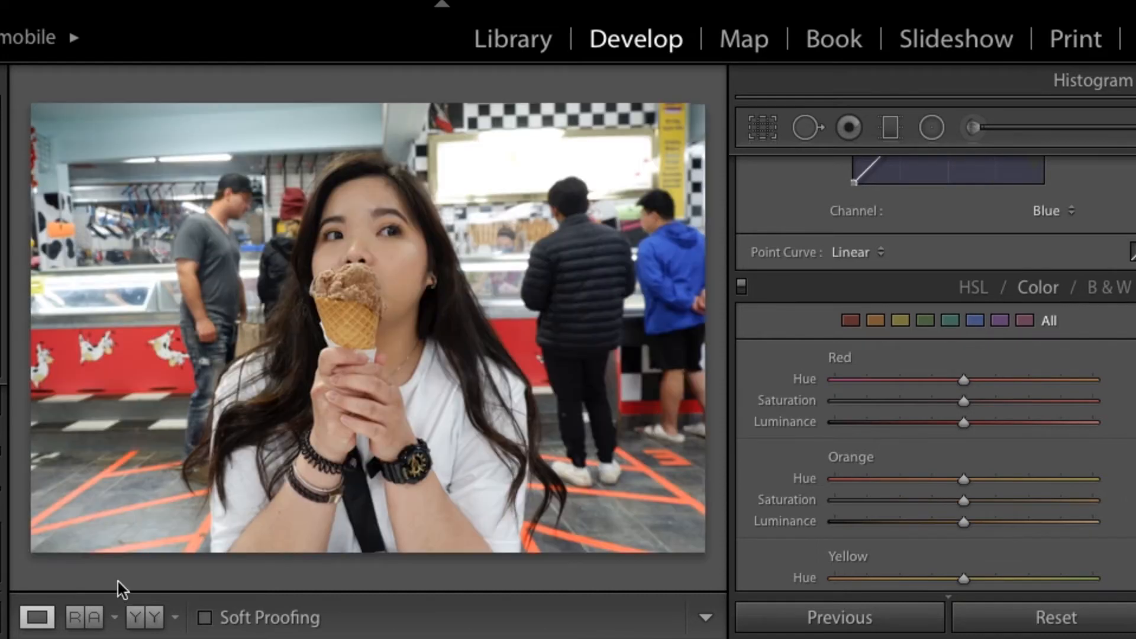
{"action": "key", "text": "super+shift+v"}
Step: Reduce the Orange Luminance to just above its default on the ice cream photo and compare with the original
{"action": "scroll", "coordinate": [1039, 477], "scroll_direction": "down", "scroll_amount": 3}
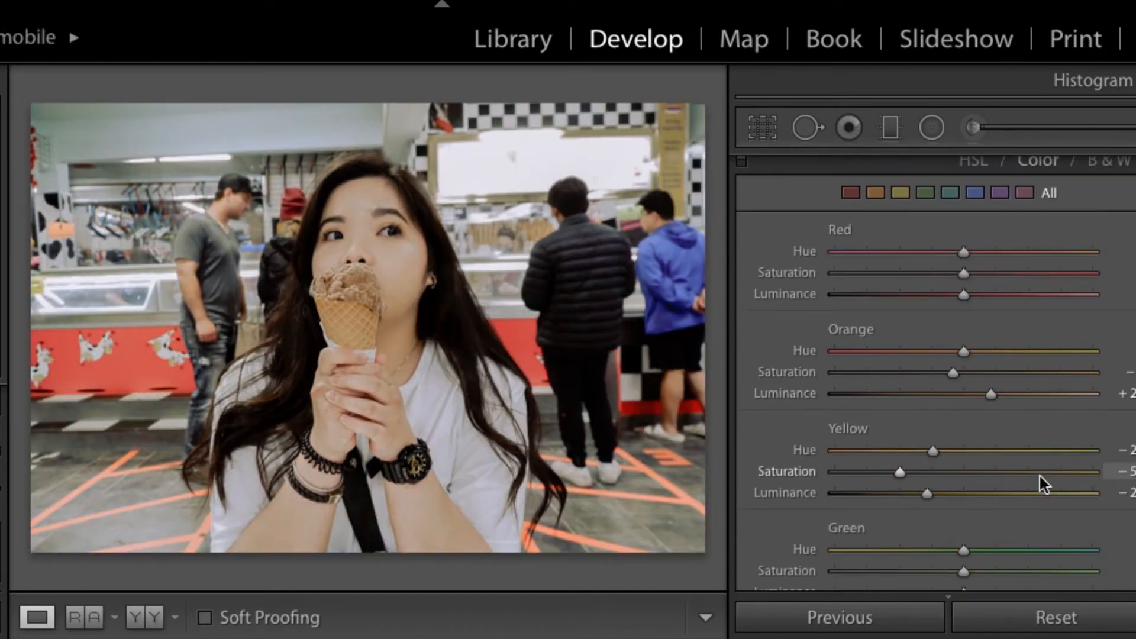
{"action": "left_click_drag", "start_coordinate": [976, 395], "coordinate": [972, 395]}
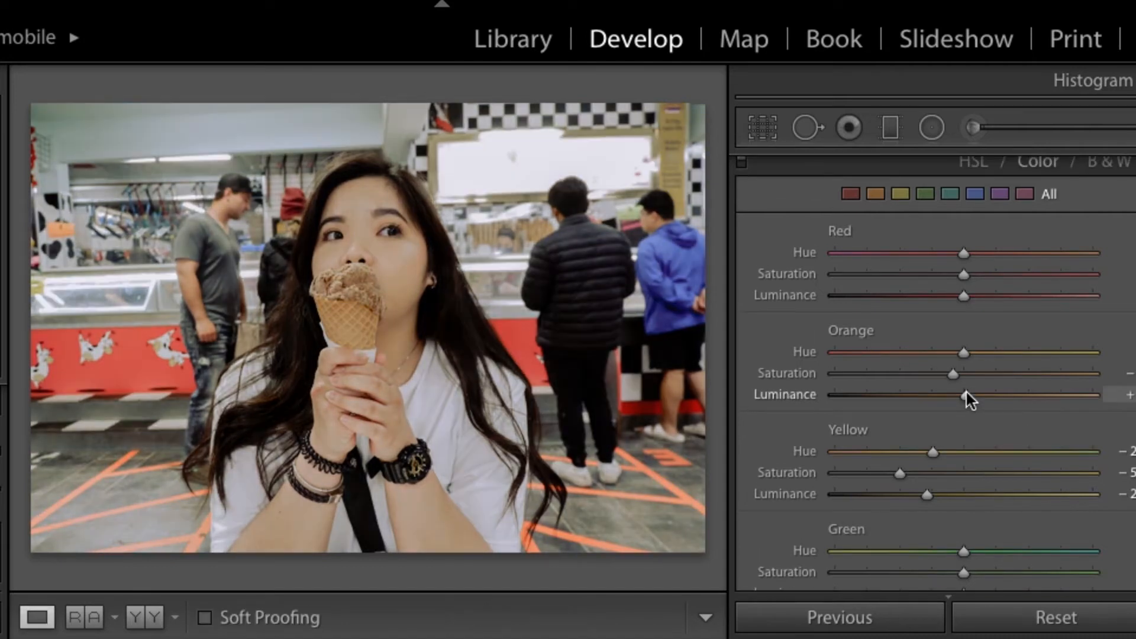
{"action": "key", "text": "backslash"}
{"action": "key", "text": "backslash"}
Step: Slightly raise the Red Hue and Saturation, slightly lower the Red Luminance, and compare with the original
{"action": "left_click_drag", "start_coordinate": [982, 296], "coordinate": [972, 252]}
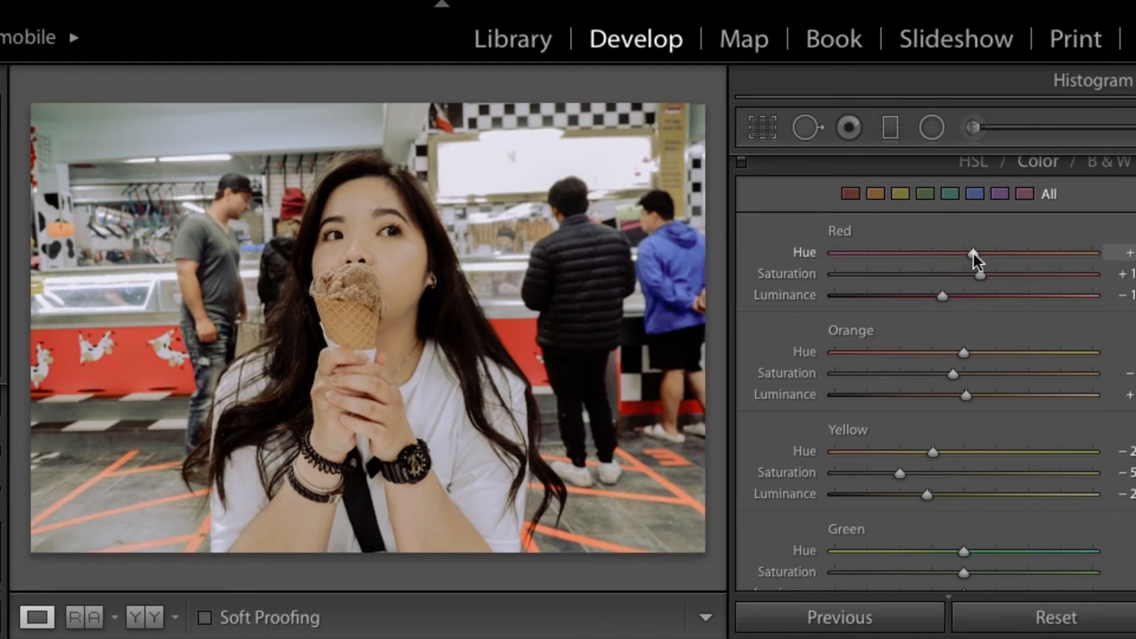
{"action": "left_click", "coordinate": [971, 274]}
{"action": "left_click", "coordinate": [958, 295]}
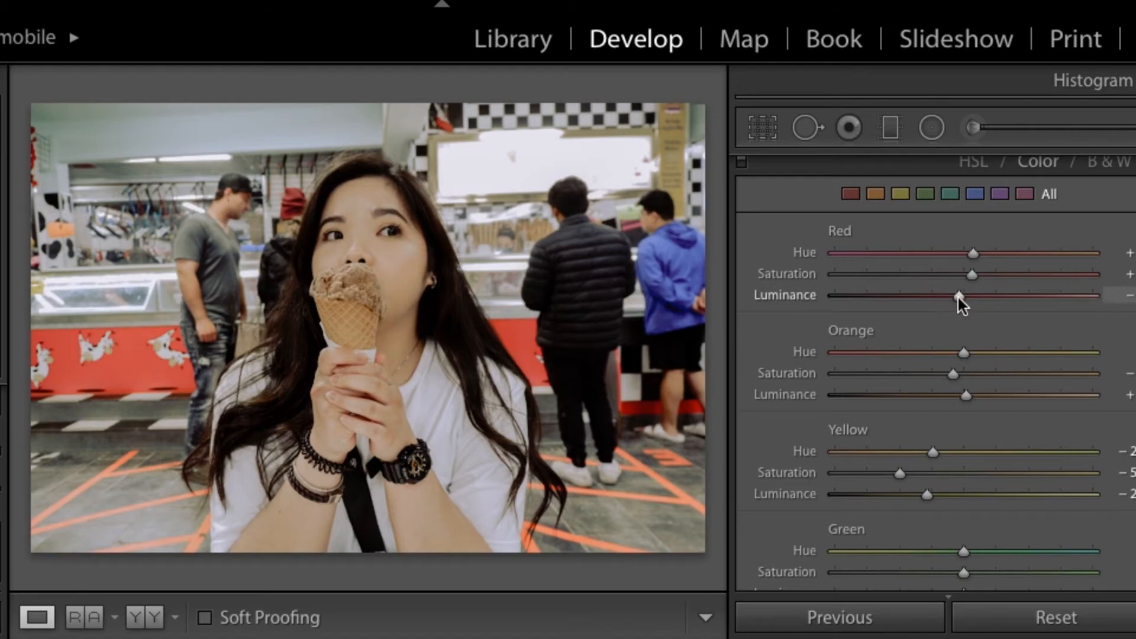
{"action": "key", "text": "backslash"}
{"action": "key", "text": "backslash"}
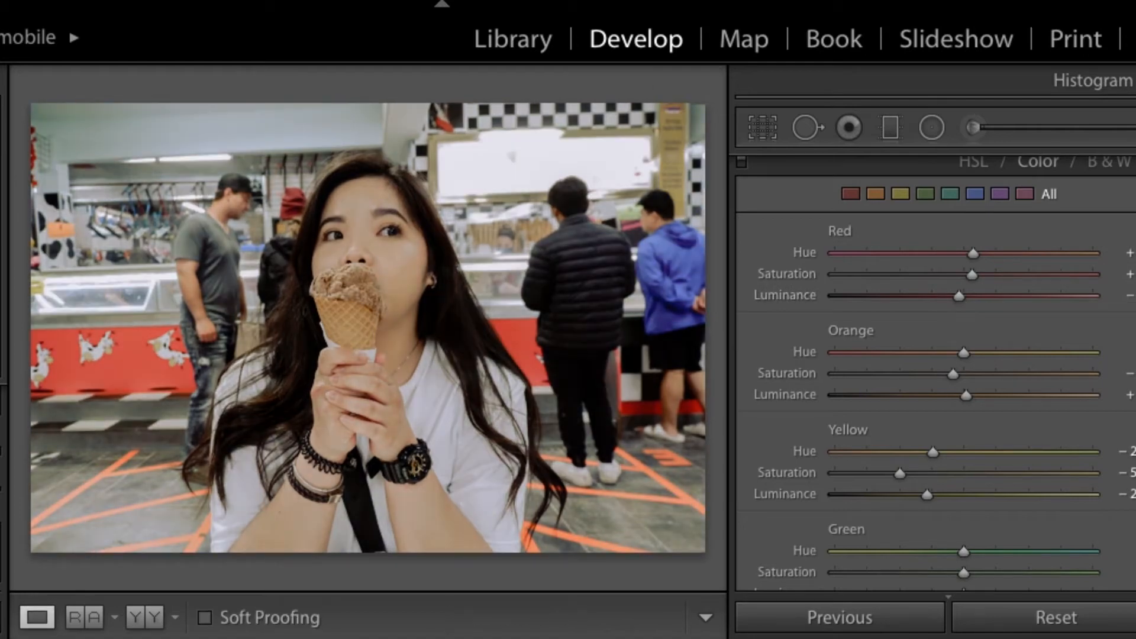
Step: Copy the ice cream photo's develop settings and paste them onto the mountain lake photo
{"action": "key", "text": "super+shift+c"}
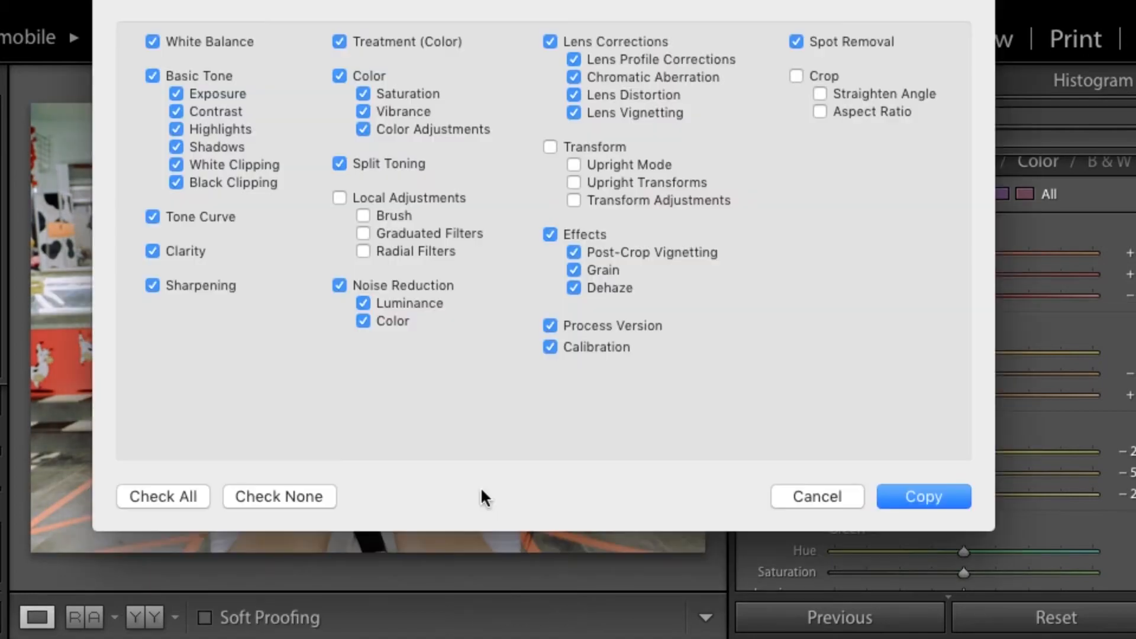
{"action": "left_click", "coordinate": [918, 499]}
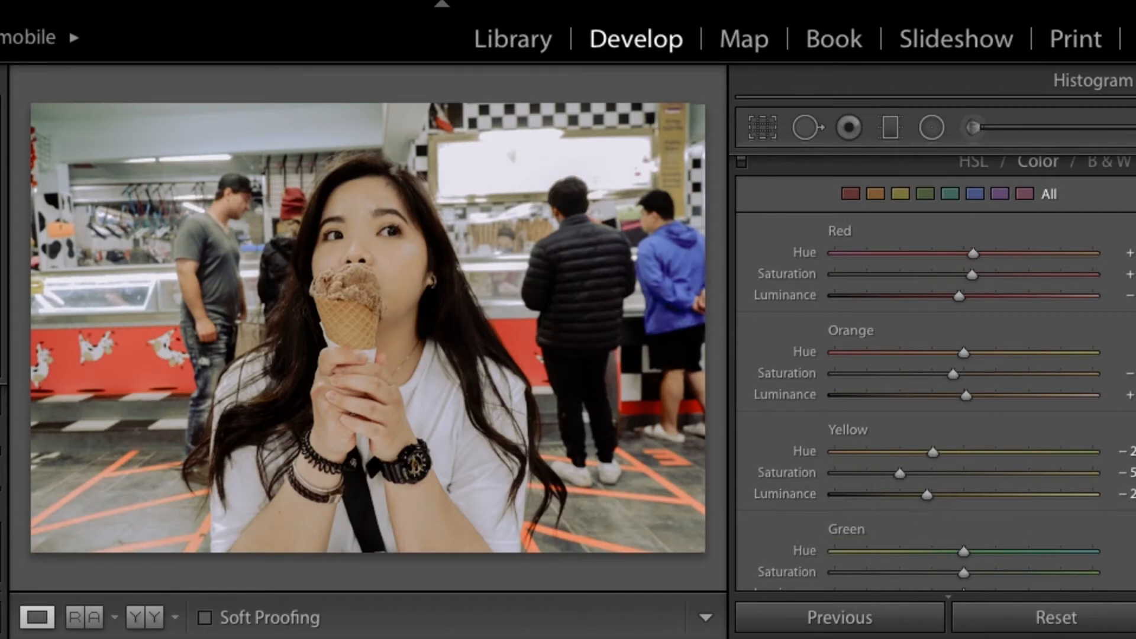
{"action": "key", "text": "Right"}
{"action": "key", "text": "super+shift+v"}
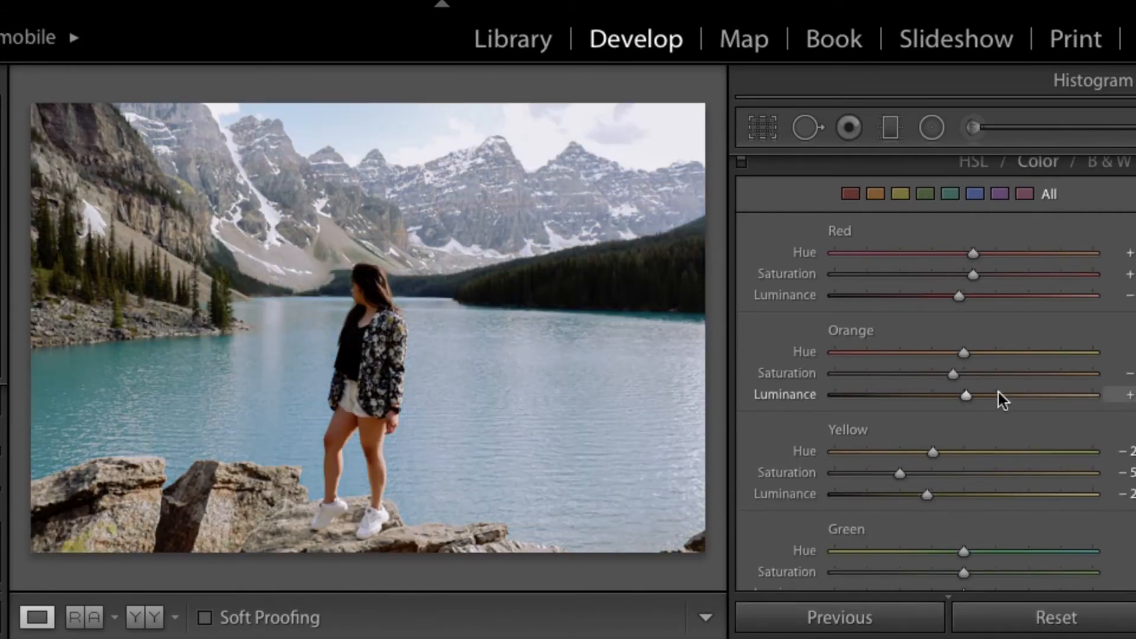
Step: Moderately raise the Aqua Hue and lower the Aqua Saturation and Luminance on the mountain lake photo
{"action": "scroll", "coordinate": [998, 392], "scroll_direction": "down", "scroll_amount": 3}
{"action": "scroll", "coordinate": [998, 392], "scroll_direction": "down", "scroll_amount": 2}
{"action": "left_click", "coordinate": [914, 513]}
{"action": "left_click_drag", "start_coordinate": [913, 512], "coordinate": [1007, 513]}
{"action": "left_click", "coordinate": [925, 512]}
{"action": "left_click", "coordinate": [917, 533]}
{"action": "left_click_drag", "start_coordinate": [978, 491], "coordinate": [999, 492]}
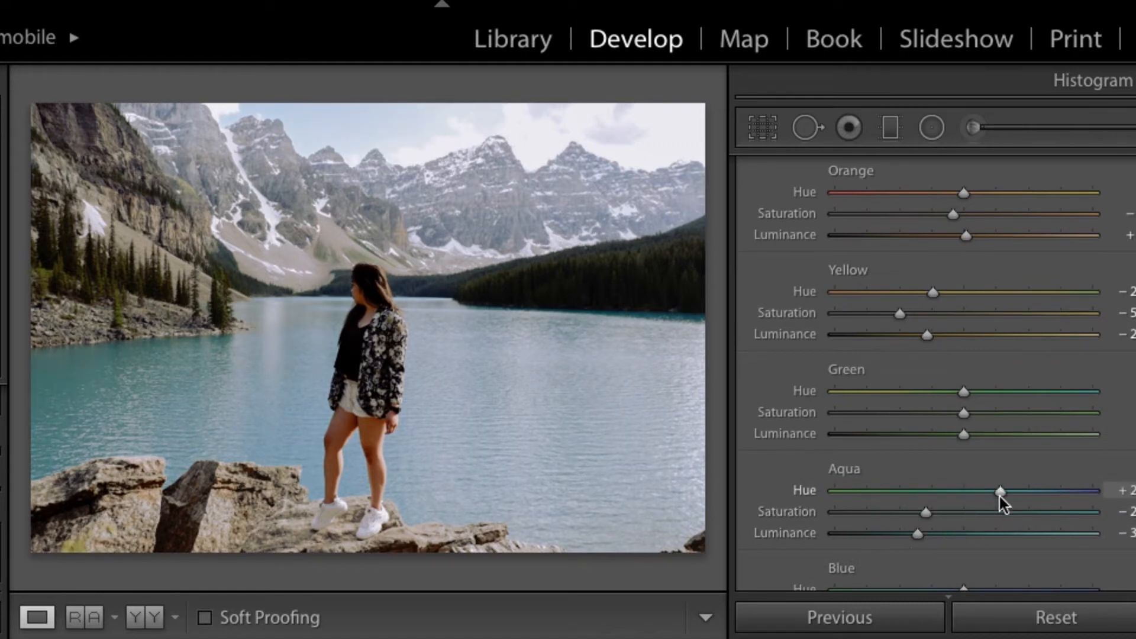
Step: Copy the mountain lake photo's develop settings and paste them onto the photo of the woman sitting on the stone wall
{"action": "scroll", "coordinate": [890, 414], "scroll_direction": "down", "scroll_amount": 4}
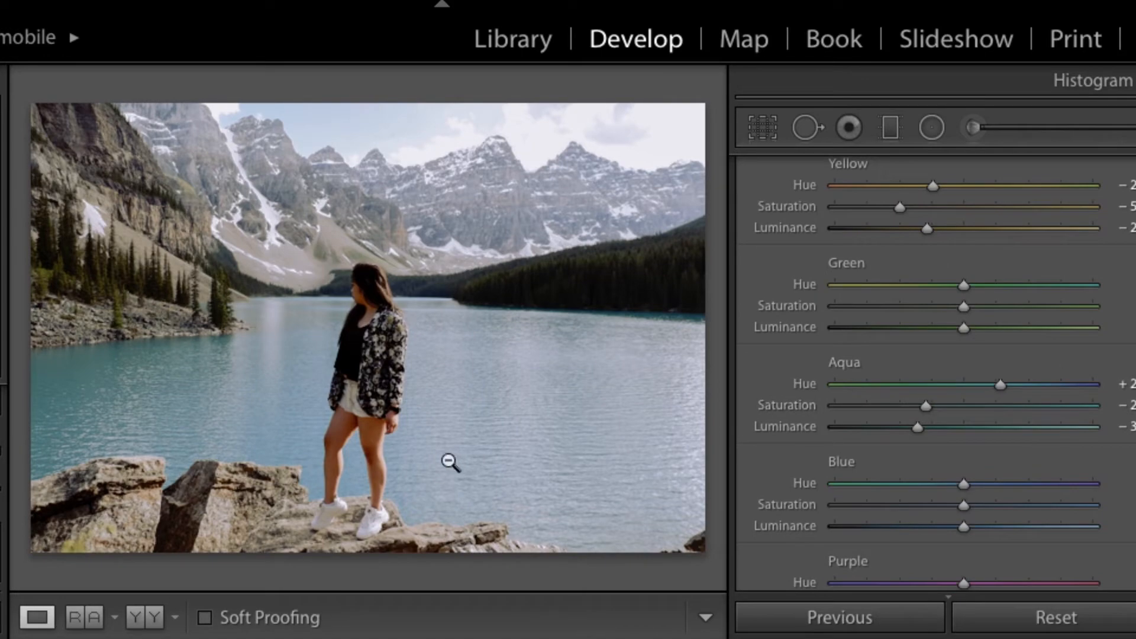
{"action": "key", "text": "ctrl+shift+c"}
{"action": "left_click", "coordinate": [917, 490]}
{"action": "key", "text": "Right"}
{"action": "key", "text": "Right"}
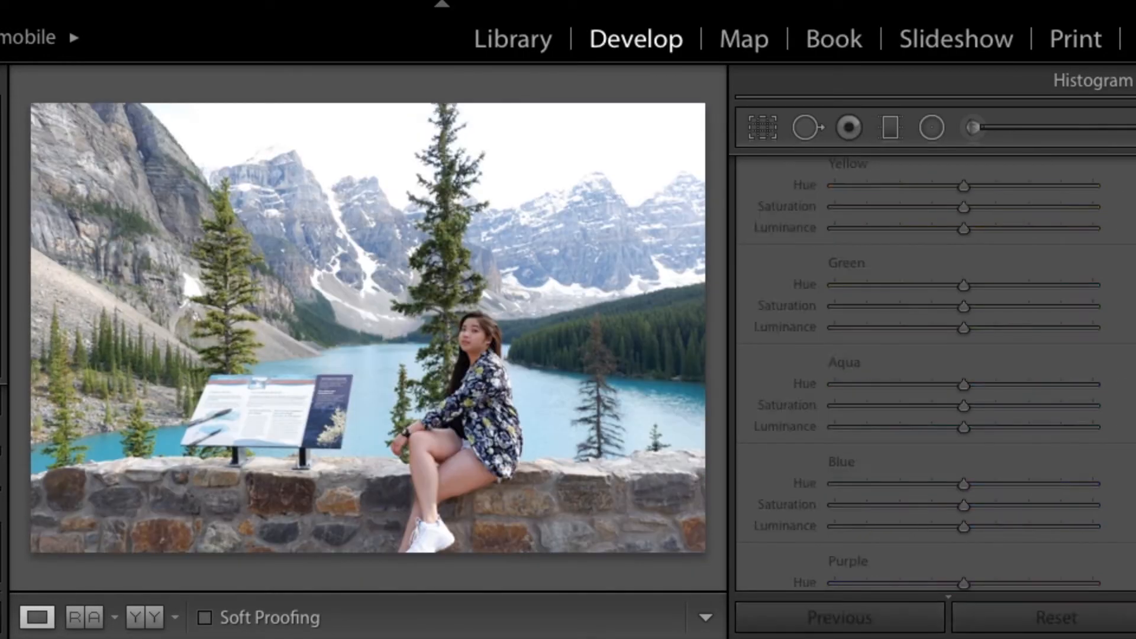
{"action": "key", "text": "ctrl+shift+v"}
Step: Strongly lower the Green Hue and Saturation and moderately lower the Green Luminance on the stone wall photo
{"action": "scroll", "coordinate": [943, 432], "scroll_direction": "up", "scroll_amount": 1}
{"action": "scroll", "coordinate": [957, 468], "scroll_direction": "down", "scroll_amount": 1}
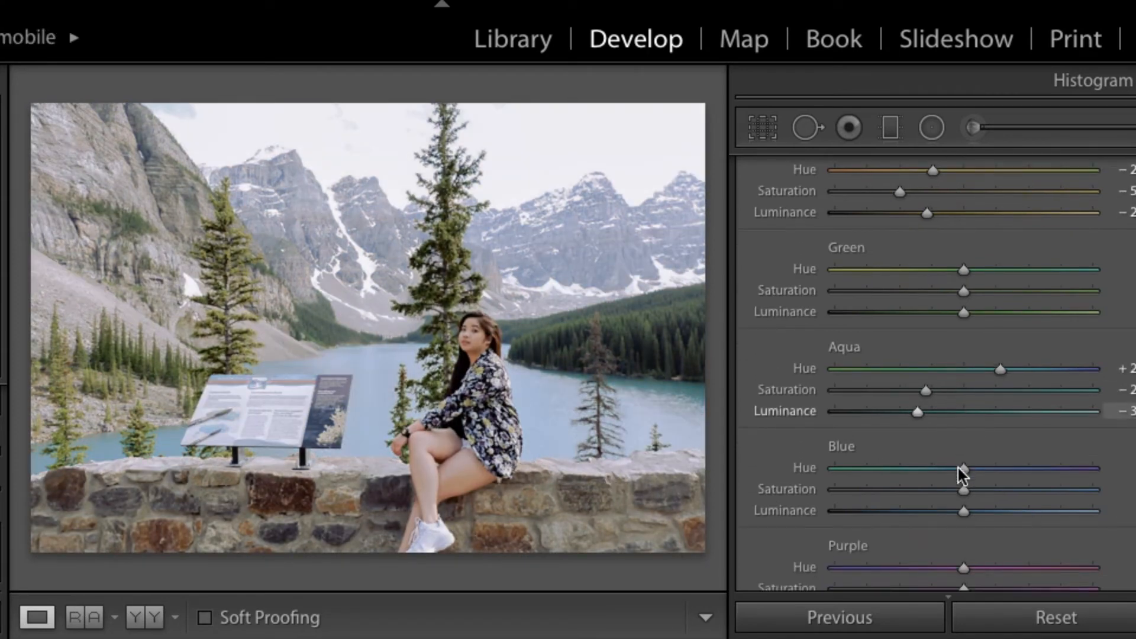
{"action": "left_click", "coordinate": [896, 268]}
{"action": "left_click", "coordinate": [892, 289]}
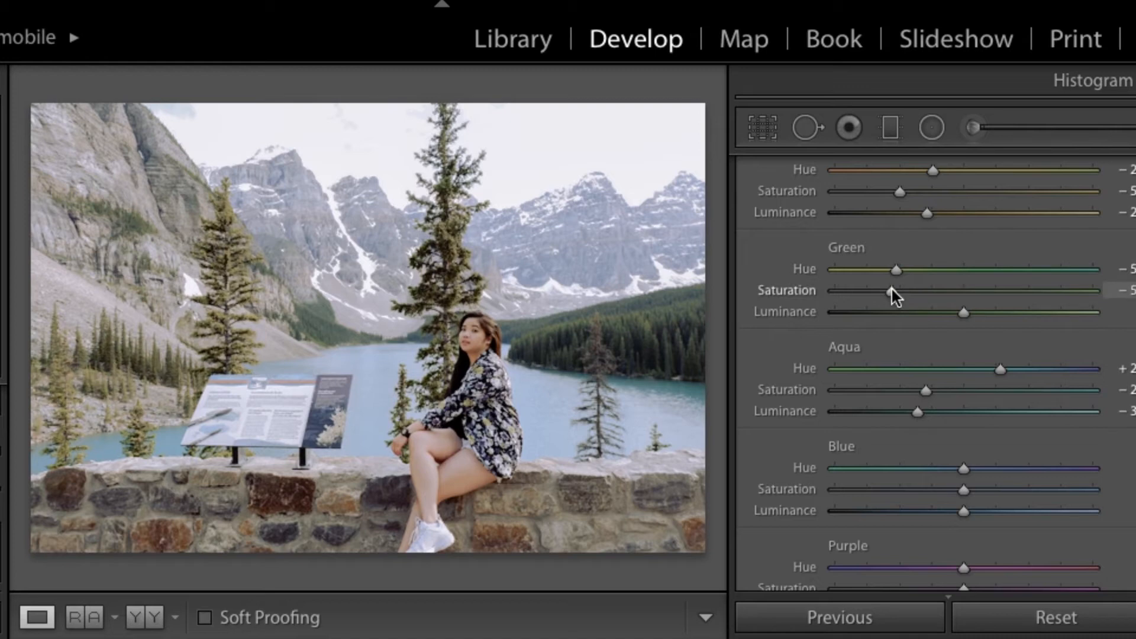
{"action": "left_click", "coordinate": [910, 312]}
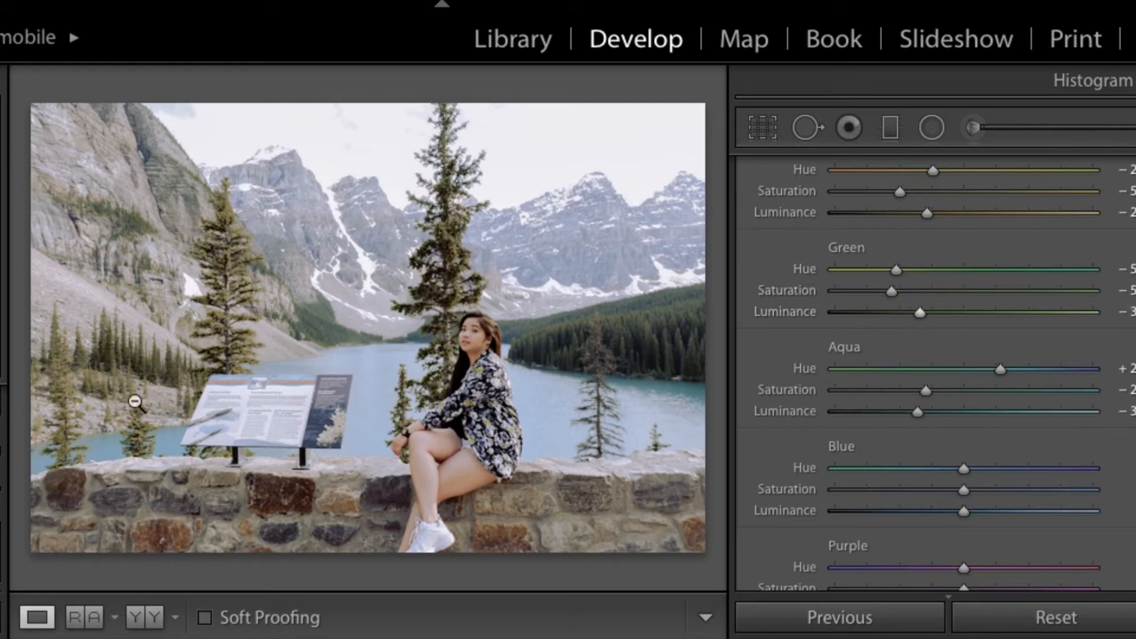
Step: Copy the stone wall photo's develop settings and paste them onto the forest photo of the woman on the boulder
{"action": "key", "text": "super+shift+c"}
{"action": "left_click", "coordinate": [928, 498]}
{"action": "key", "text": "Right"}
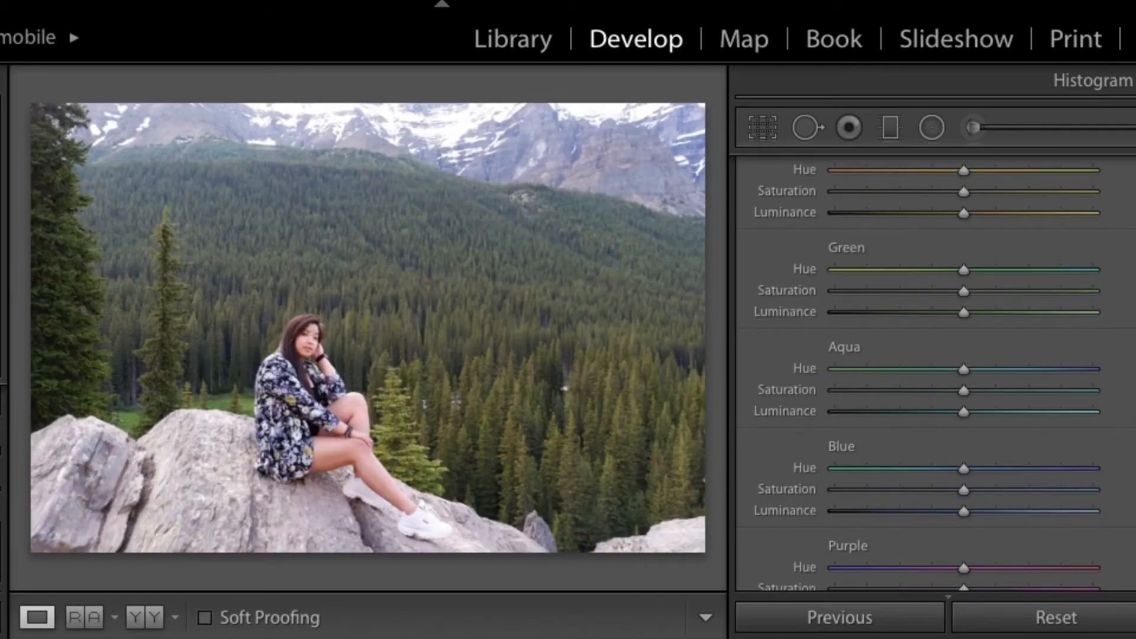
{"action": "key", "text": "super+shift+v"}
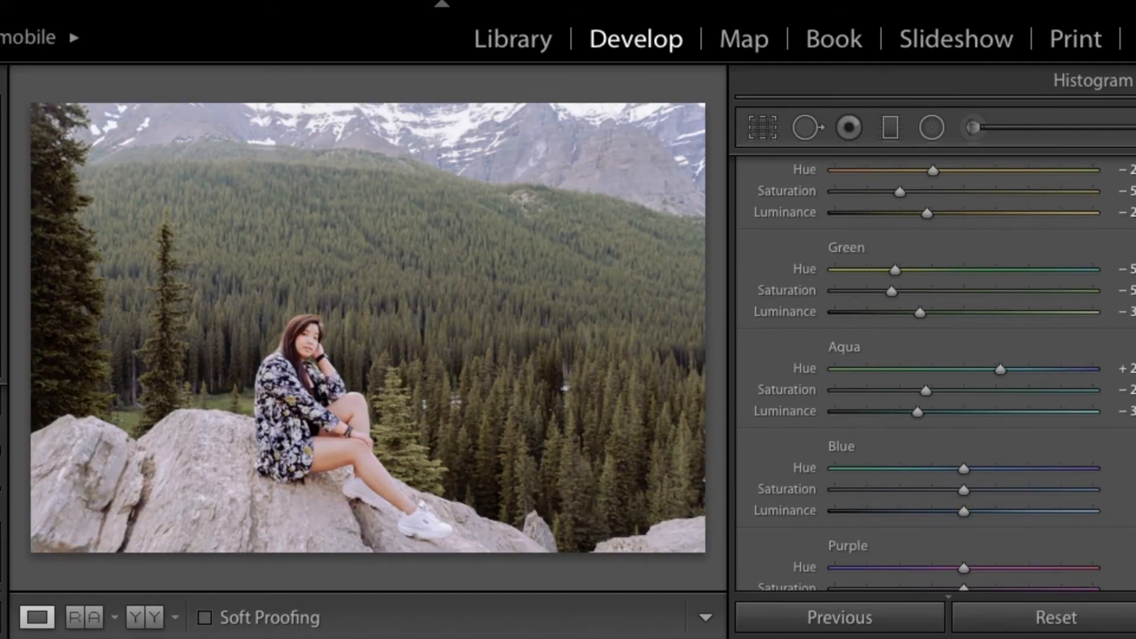
Step: Set the Orange Hue and Saturation just below default and the Orange Luminance slightly above default on the forest photo
{"action": "scroll", "coordinate": [992, 476], "scroll_direction": "up", "scroll_amount": 2}
{"action": "scroll", "coordinate": [960, 296], "scroll_direction": "up", "scroll_amount": 3}
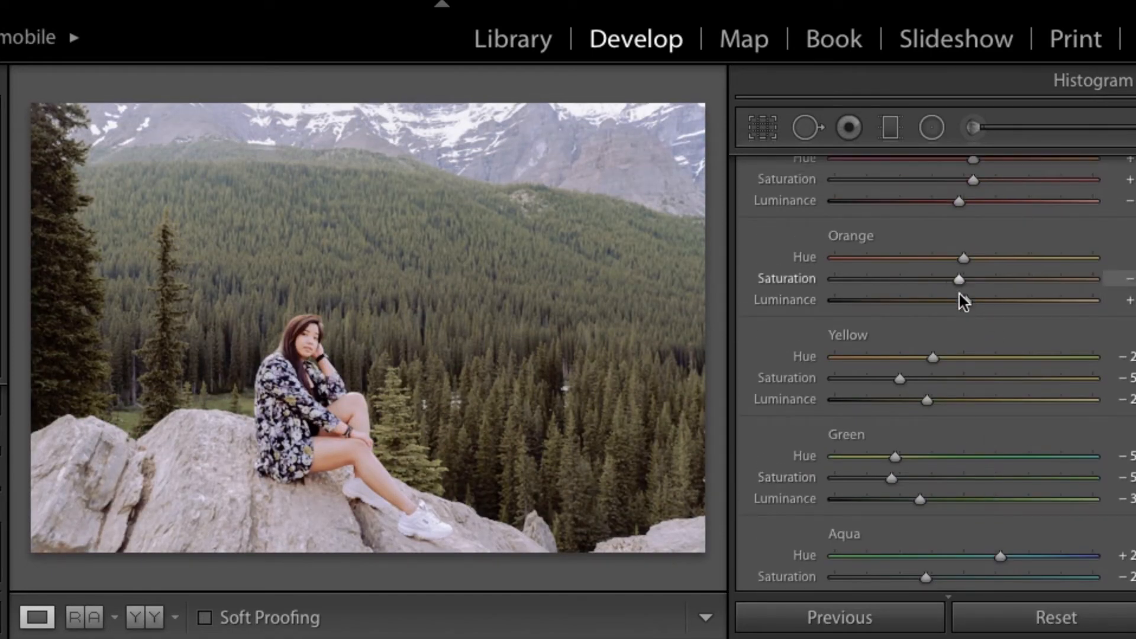
{"action": "left_click", "coordinate": [967, 301]}
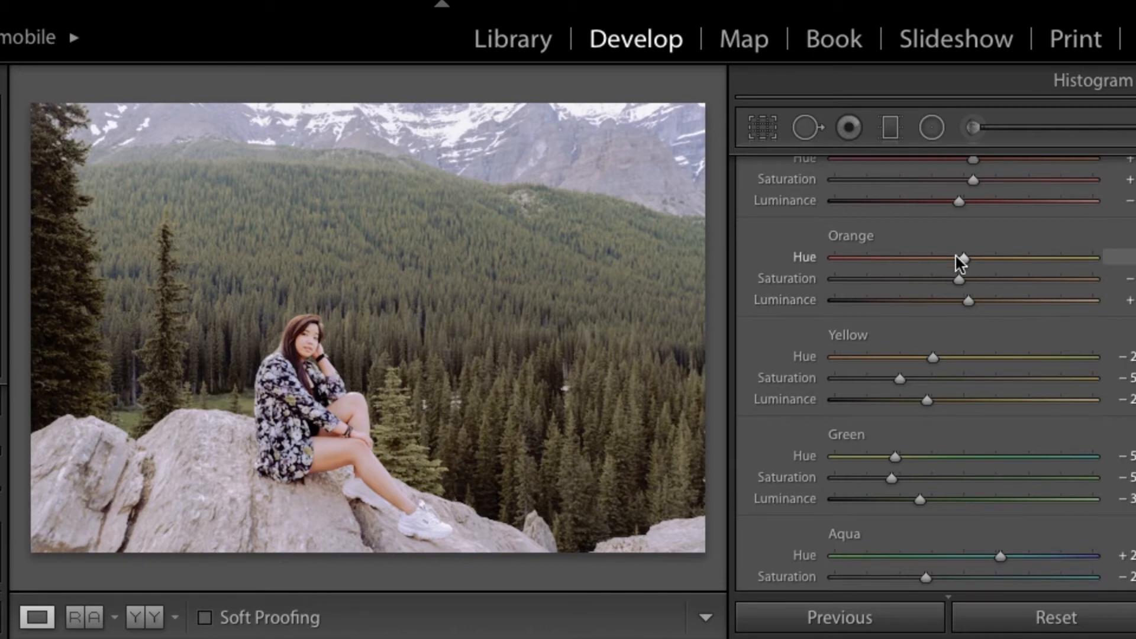
{"action": "scroll", "coordinate": [911, 501], "scroll_direction": "down", "scroll_amount": 2}
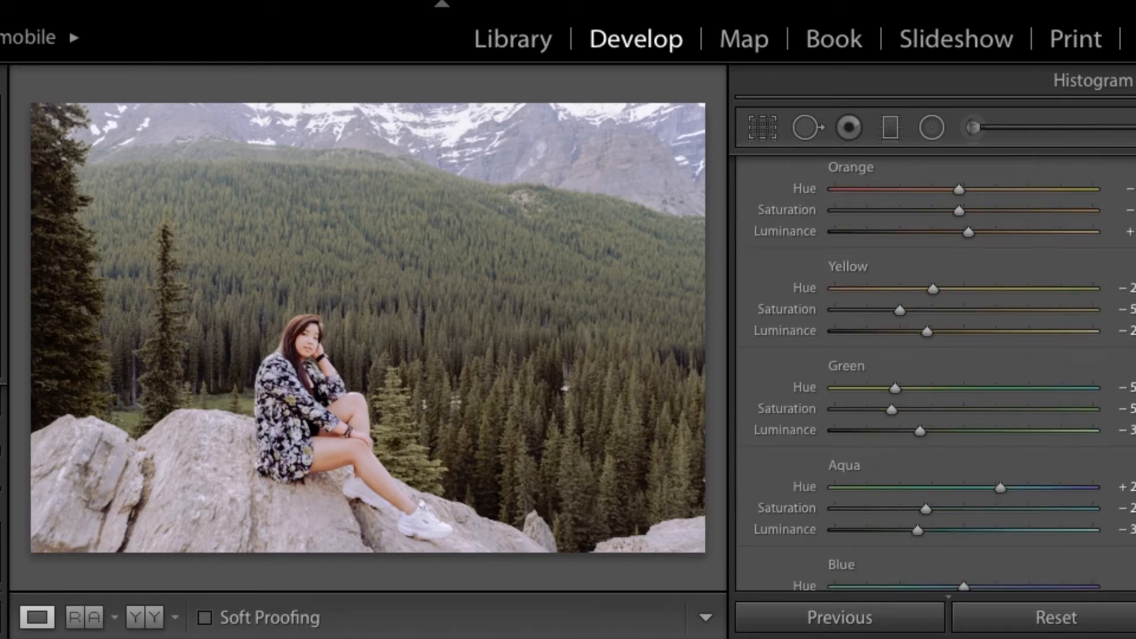
Step: Copy the forest photo's develop settings and paste them onto the second street photo with the wooden planter
{"action": "key", "text": "super+shift+c"}
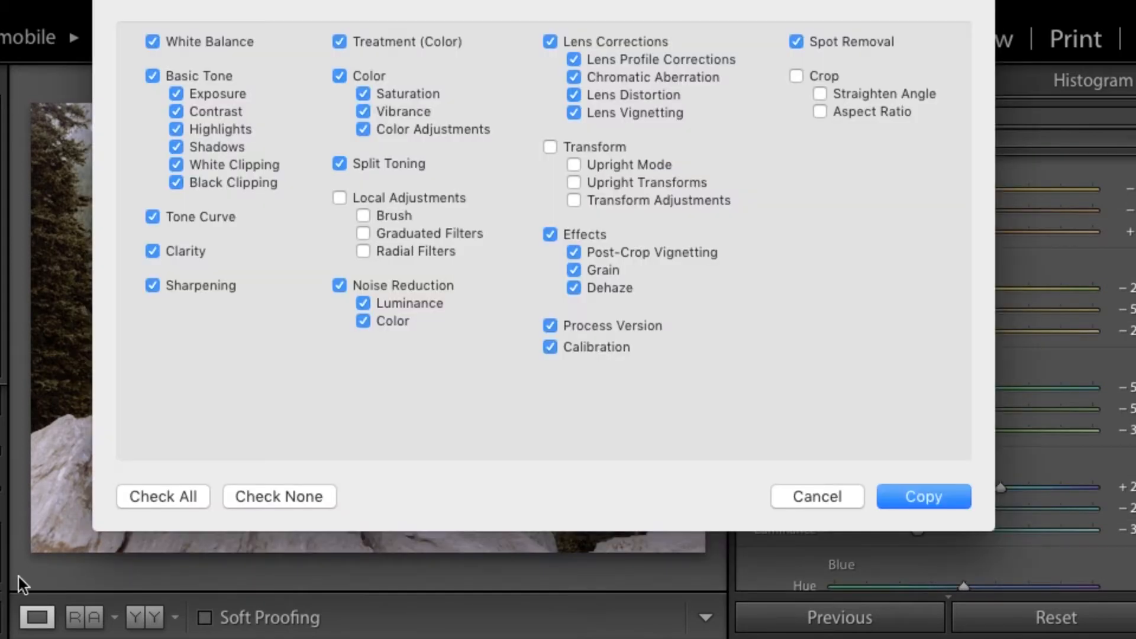
{"action": "left_click", "coordinate": [926, 498]}
{"action": "key", "text": "Right"}
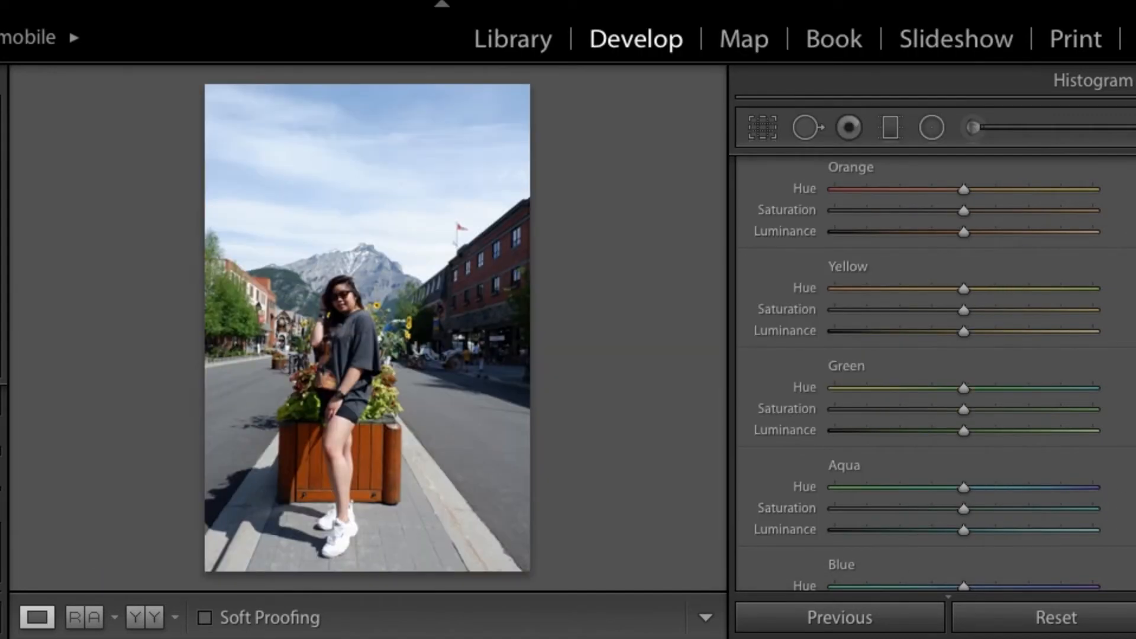
{"action": "key", "text": "Right"}
{"action": "key", "text": "super+shift+v"}
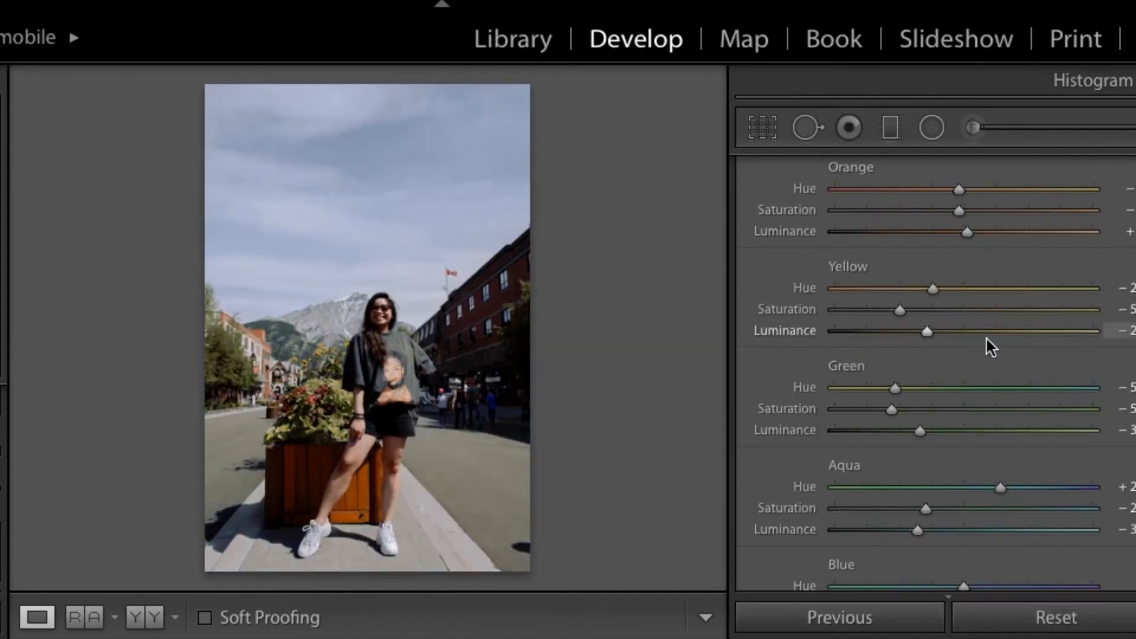
Step: Set the Exposure of the street photo to about +0.8 and compare with the original, both close up and in full view
{"action": "scroll", "coordinate": [985, 339], "scroll_direction": "up", "scroll_amount": 10}
{"action": "scroll", "coordinate": [1017, 318], "scroll_direction": "down", "scroll_amount": 1}
{"action": "left_click", "coordinate": [975, 353]}
{"action": "key", "text": "backslash"}
{"action": "key", "text": "backslash"}
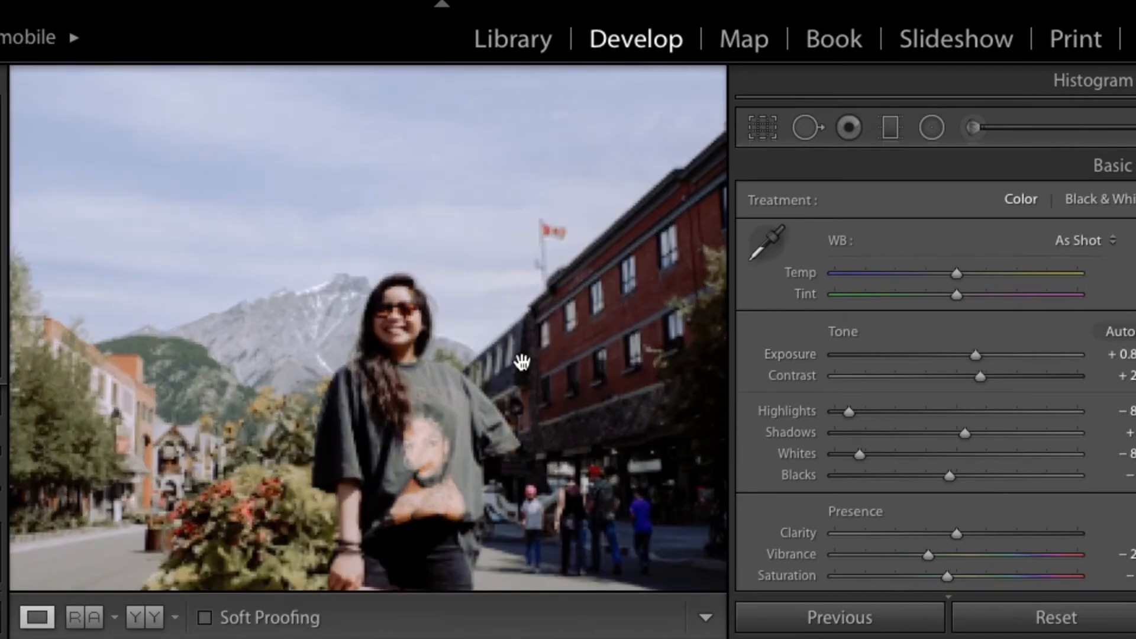
{"action": "left_click", "coordinate": [528, 342]}
{"action": "key", "text": "backslash"}
{"action": "key", "text": "backslash"}
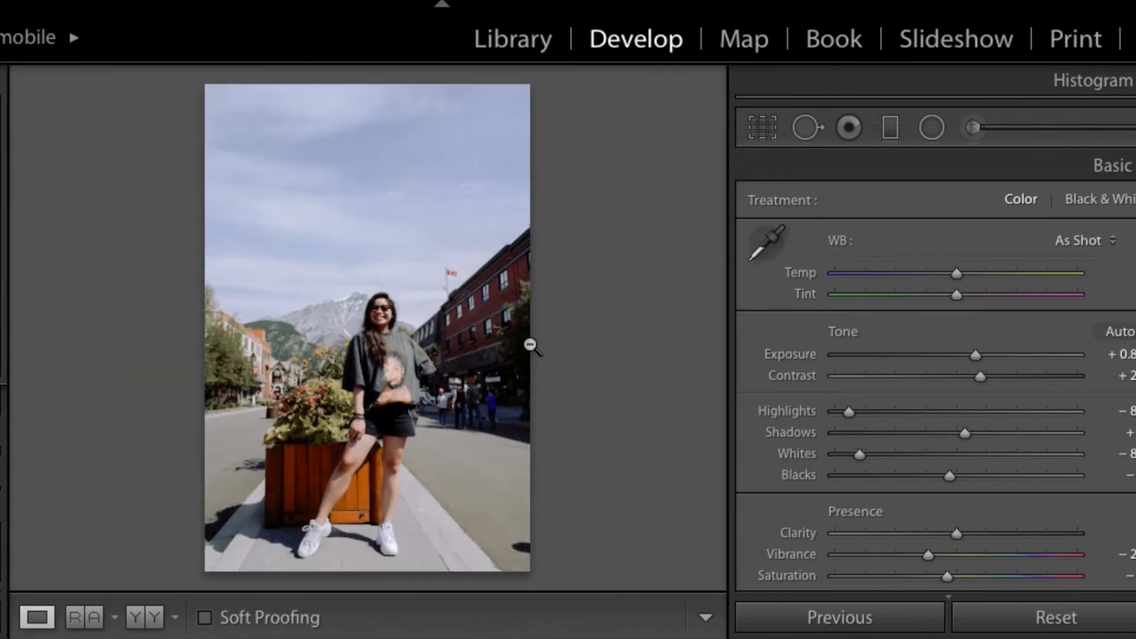
Step: Slightly lower the Blue Hue and moderately lower the Blue Saturation and Luminance to mute the sky in the street photo
{"action": "scroll", "coordinate": [911, 408], "scroll_direction": "down", "scroll_amount": 10}
{"action": "scroll", "coordinate": [921, 411], "scroll_direction": "down", "scroll_amount": 10}
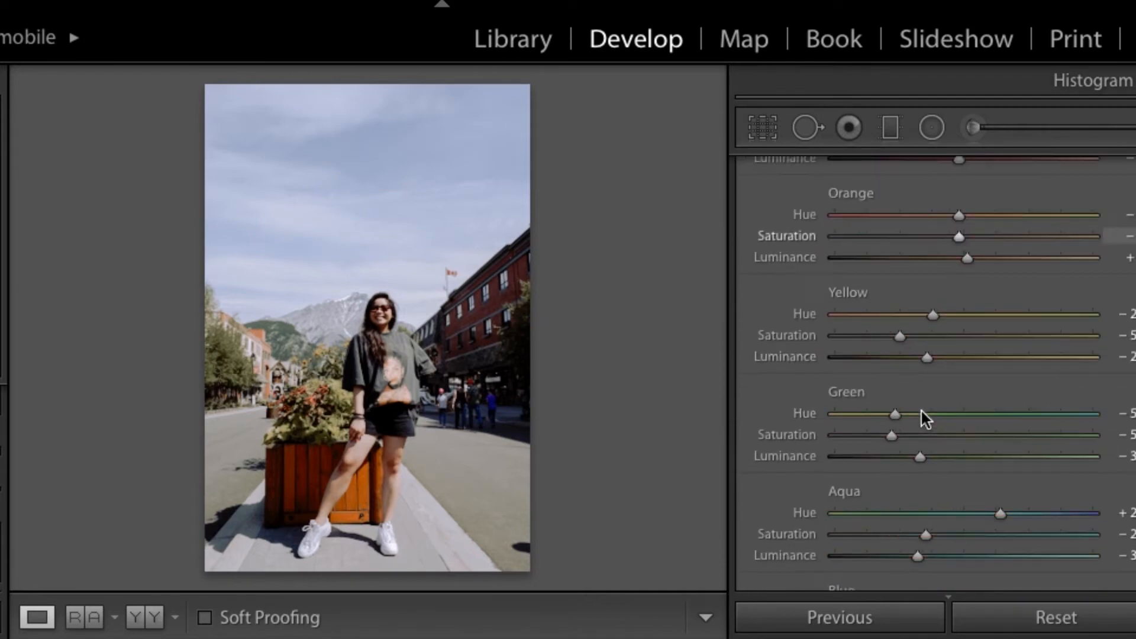
{"action": "left_click_drag", "start_coordinate": [971, 365], "coordinate": [917, 385]}
{"action": "left_click", "coordinate": [890, 404]}
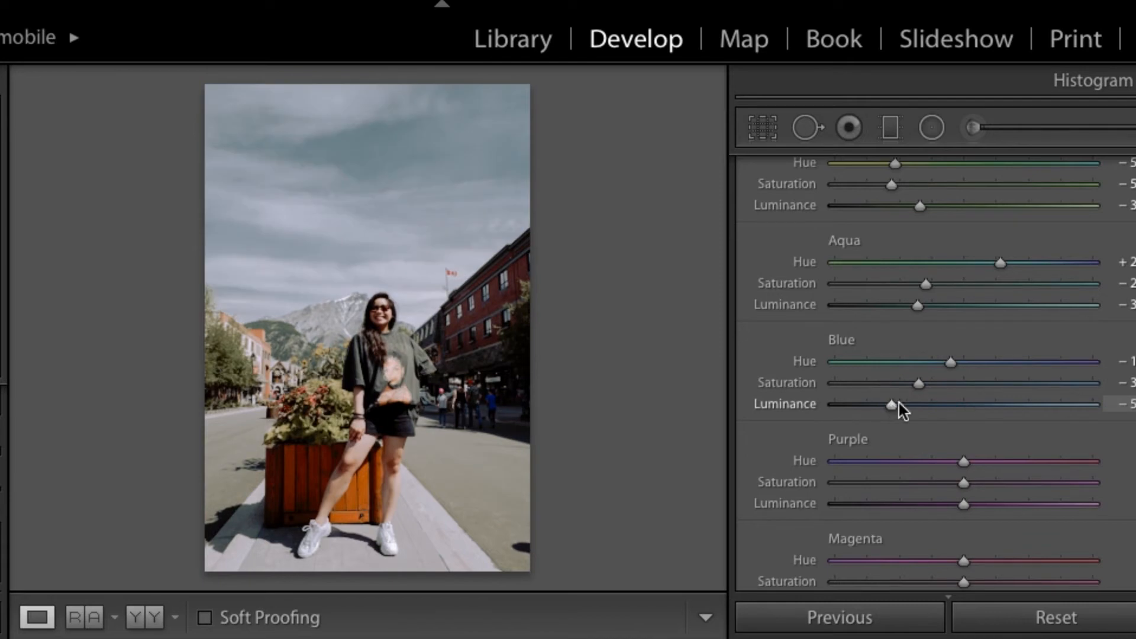
{"action": "left_click", "coordinate": [938, 387]}
{"action": "left_click", "coordinate": [913, 406]}
{"action": "left_click_drag", "start_coordinate": [914, 406], "coordinate": [925, 406]}
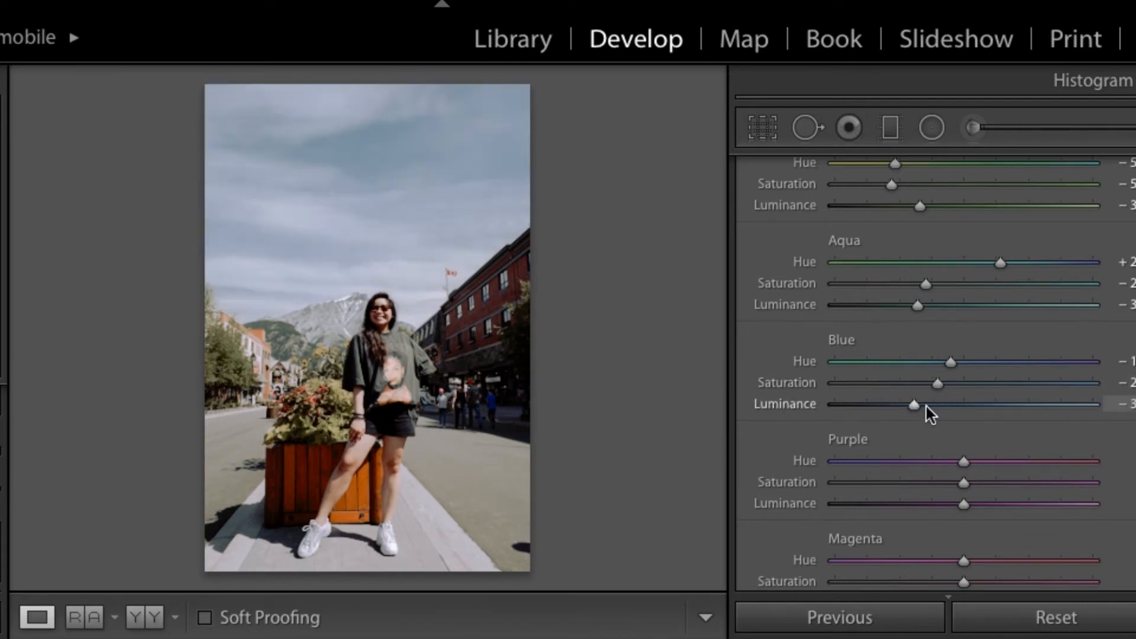
Step: Try warm and blue split-toning tints for the highlights, settling on hue 163 with 6% saturation
{"action": "scroll", "coordinate": [964, 385], "scroll_direction": "down", "scroll_amount": 2}
{"action": "scroll", "coordinate": [960, 395], "scroll_direction": "down", "scroll_amount": 3}
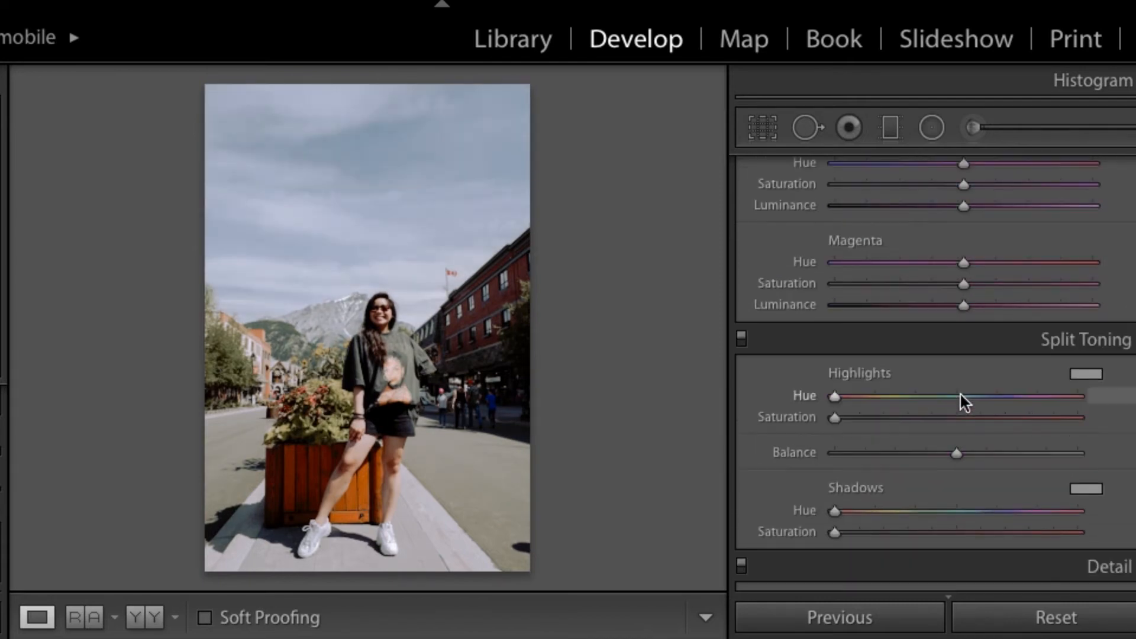
{"action": "left_click", "coordinate": [1082, 372]}
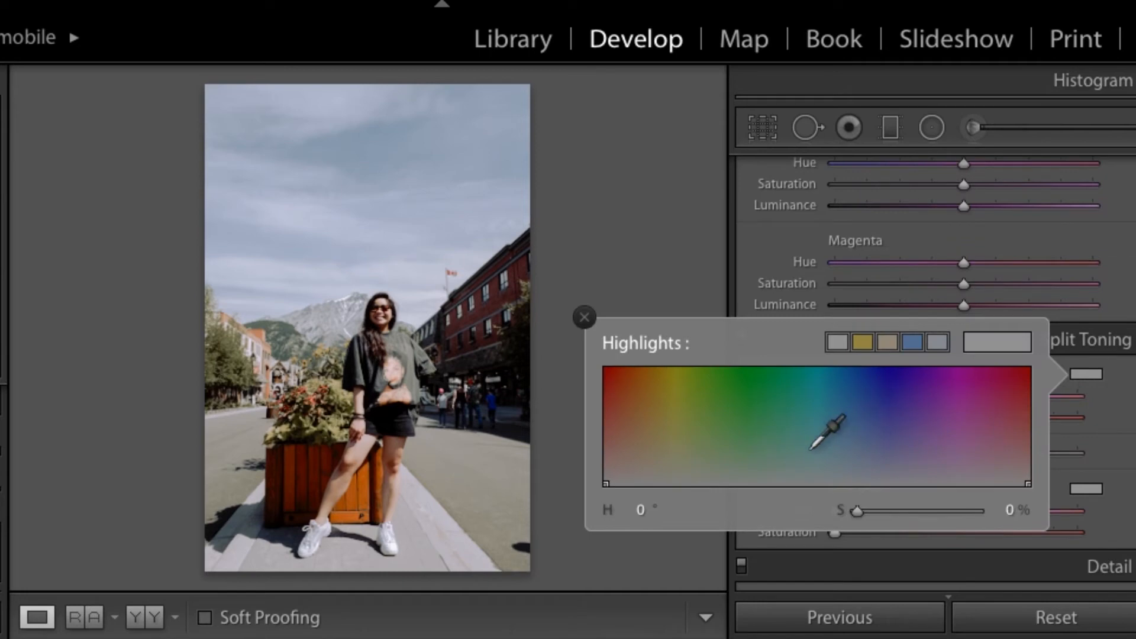
{"action": "left_click", "coordinate": [672, 465]}
{"action": "left_click_drag", "start_coordinate": [653, 450], "coordinate": [627, 469]}
{"action": "left_click", "coordinate": [848, 456]}
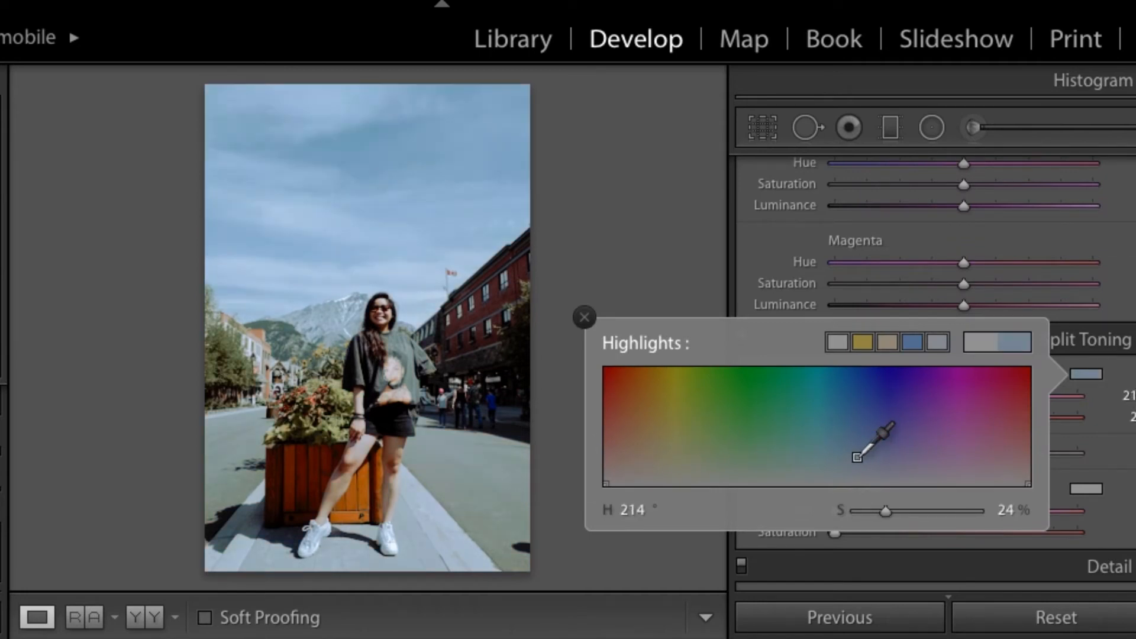
{"action": "left_click_drag", "start_coordinate": [899, 453], "coordinate": [817, 474]}
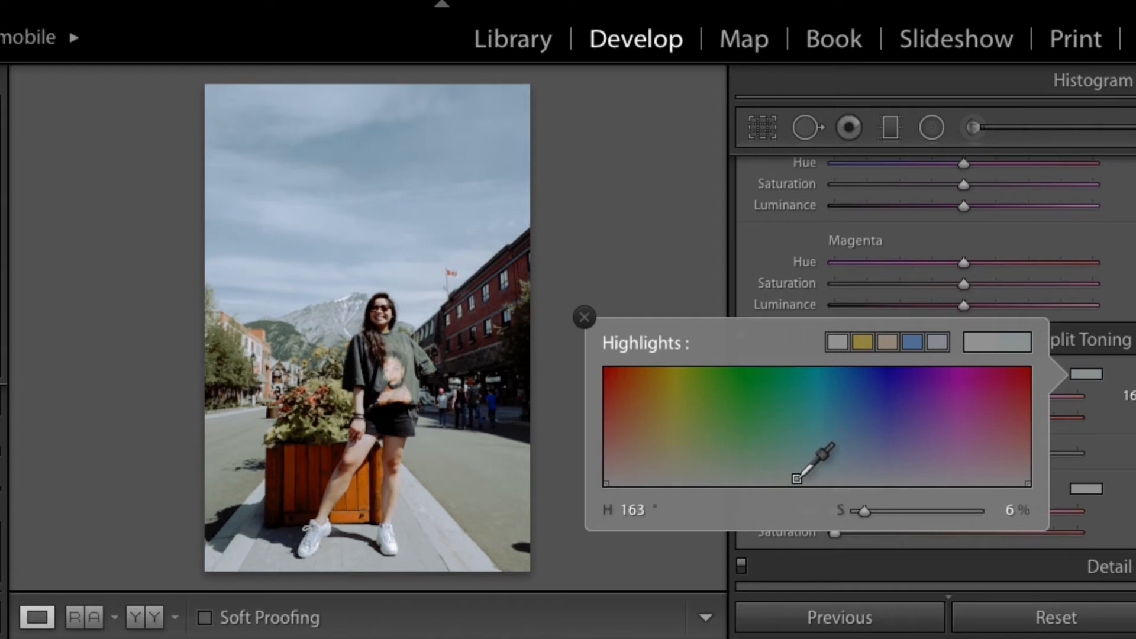
{"action": "left_click", "coordinate": [1081, 377]}
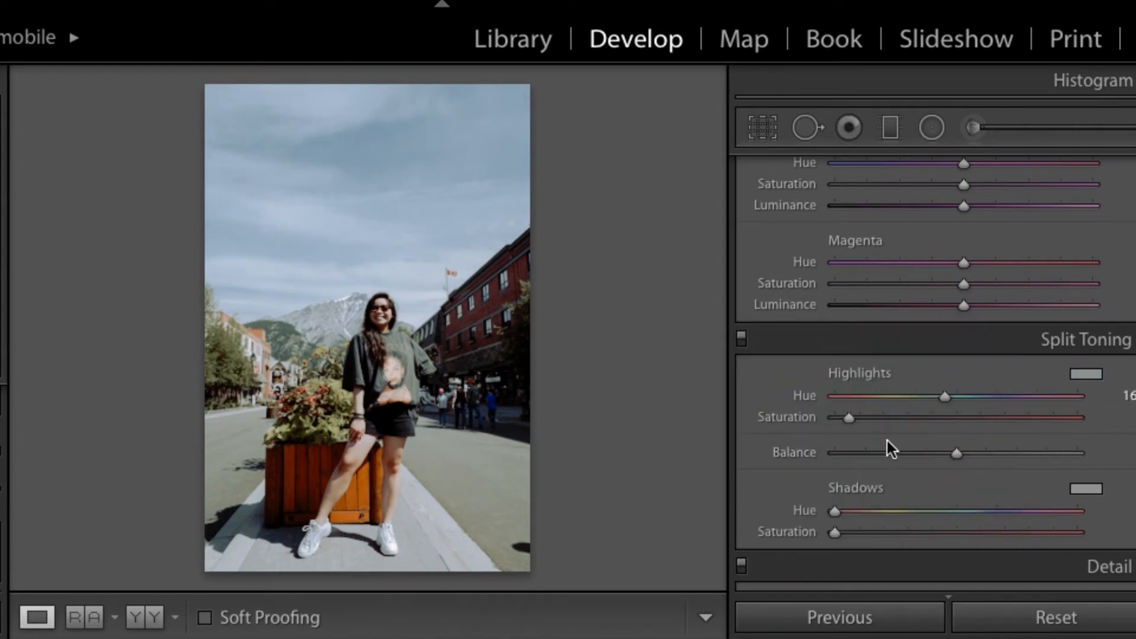
Step: Slightly reduce the split-toning Highlights Saturation and compare the street photo with the original
{"action": "key", "text": "backslash"}
{"action": "key", "text": "backslash"}
{"action": "key", "text": "backslash"}
{"action": "key", "text": "backslash"}
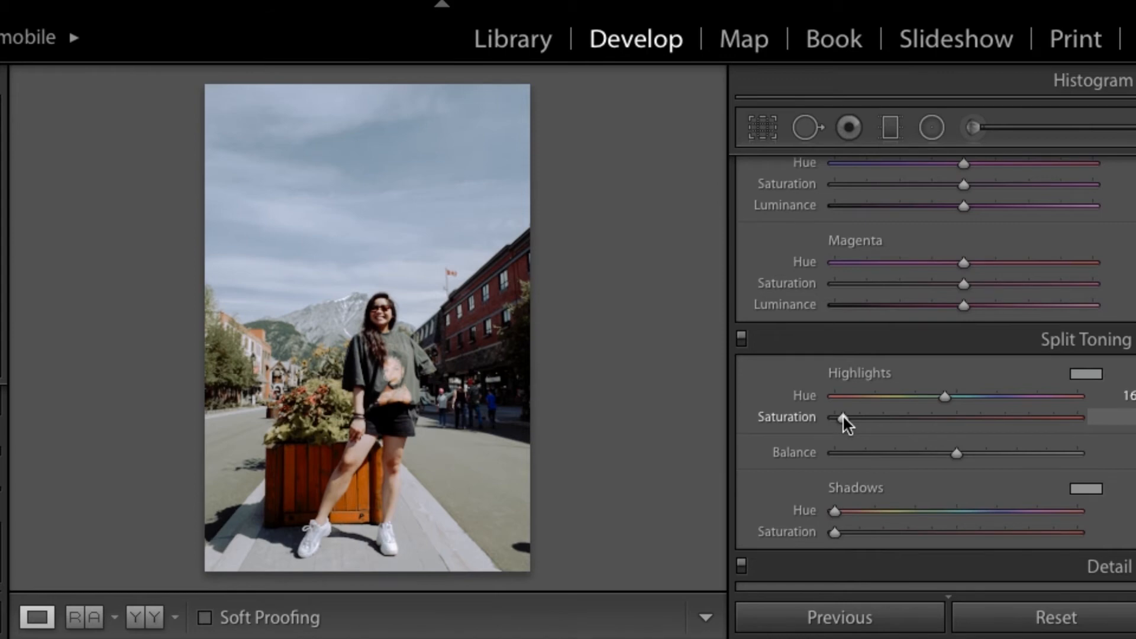
{"action": "key", "text": "backslash"}
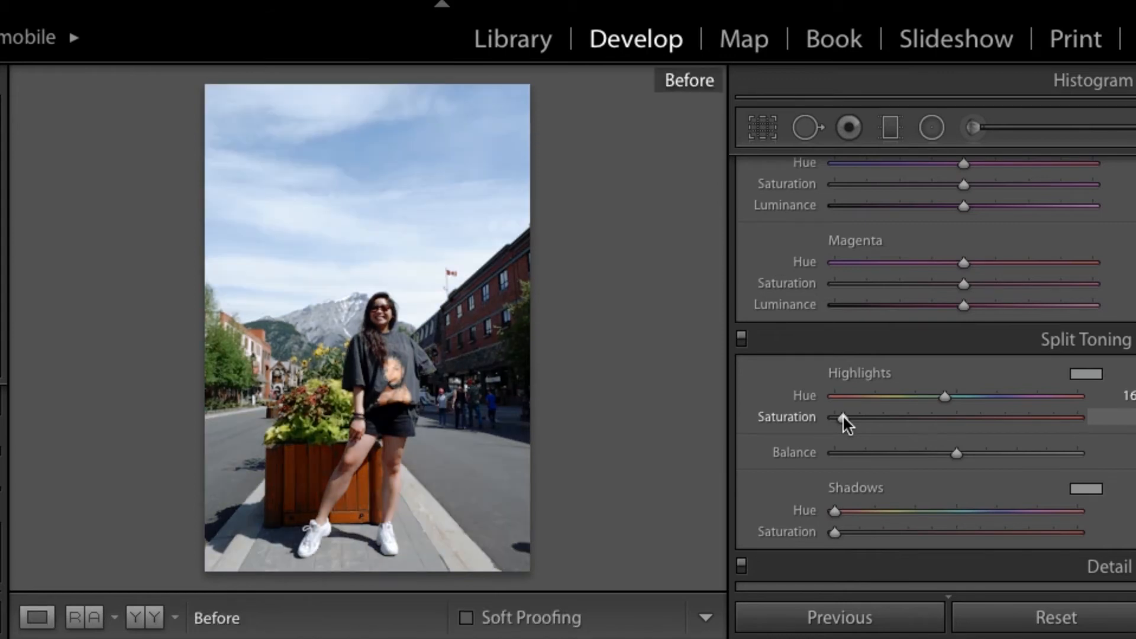
{"action": "key", "text": "backslash"}
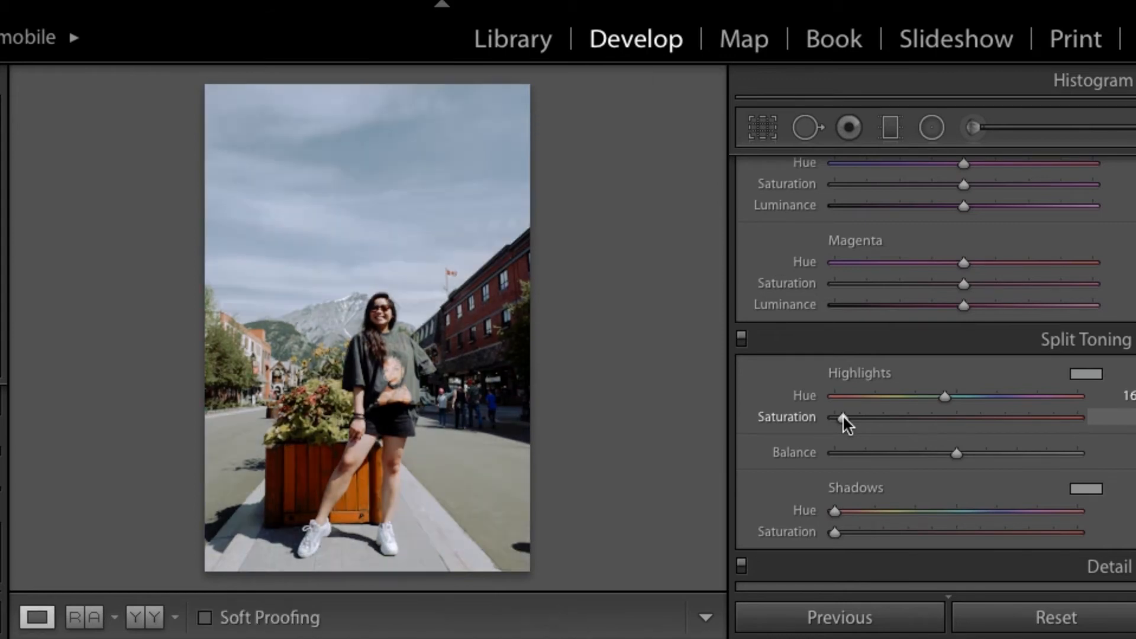
Step: Tint the split-toning shadows with hue 7 at a saturation below 10%, and compare with the original
{"action": "left_click", "coordinate": [1086, 488]}
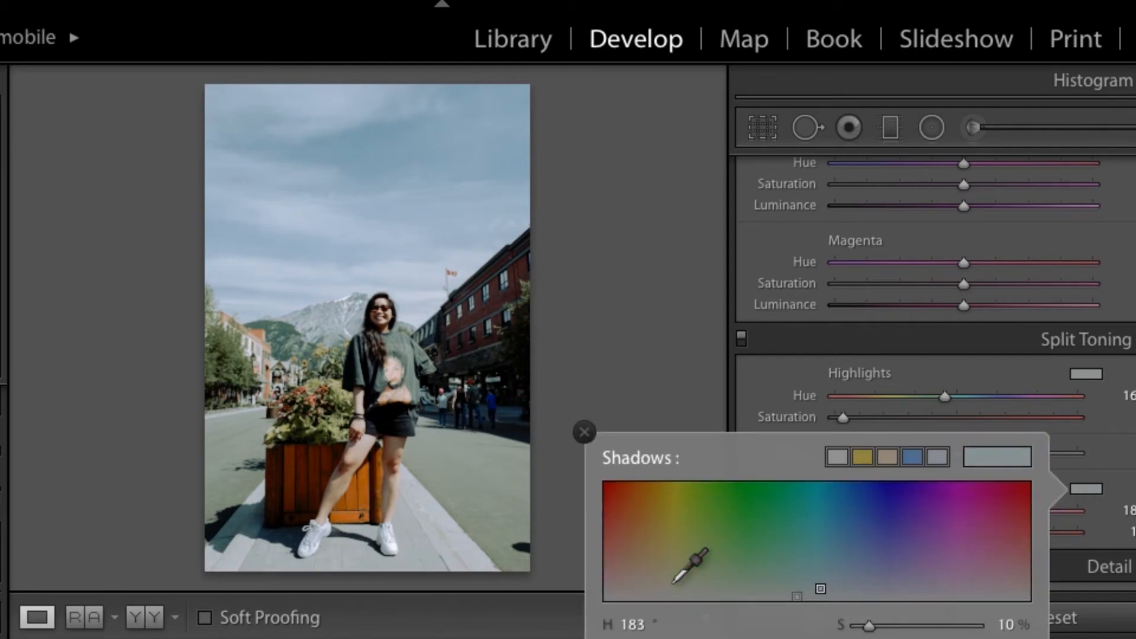
{"action": "left_click_drag", "start_coordinate": [627, 592], "coordinate": [617, 587]}
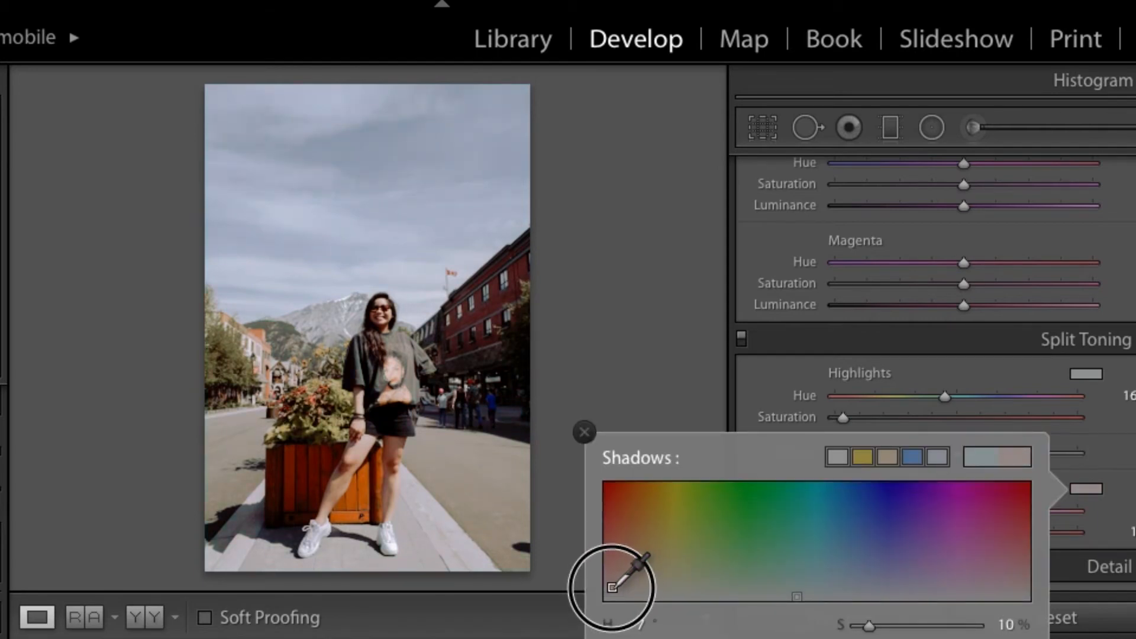
{"action": "left_click", "coordinate": [1086, 489]}
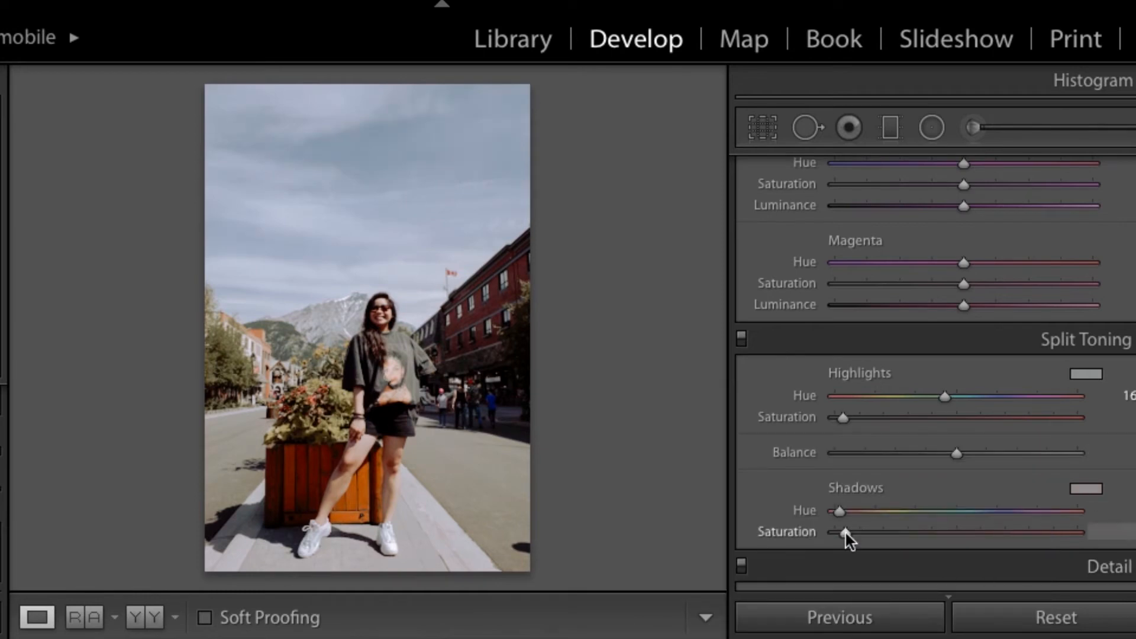
{"action": "key", "text": "backslash"}
{"action": "key", "text": "backslash"}
{"action": "key", "text": "backslash"}
{"action": "key", "text": "backslash"}
Step: Inspect the face up close, then apply light Luminance and Color noise reduction, raising Luminance Contrast and lowering Color Detail and Smoothness
{"action": "scroll", "coordinate": [1098, 388], "scroll_direction": "down", "scroll_amount": 10}
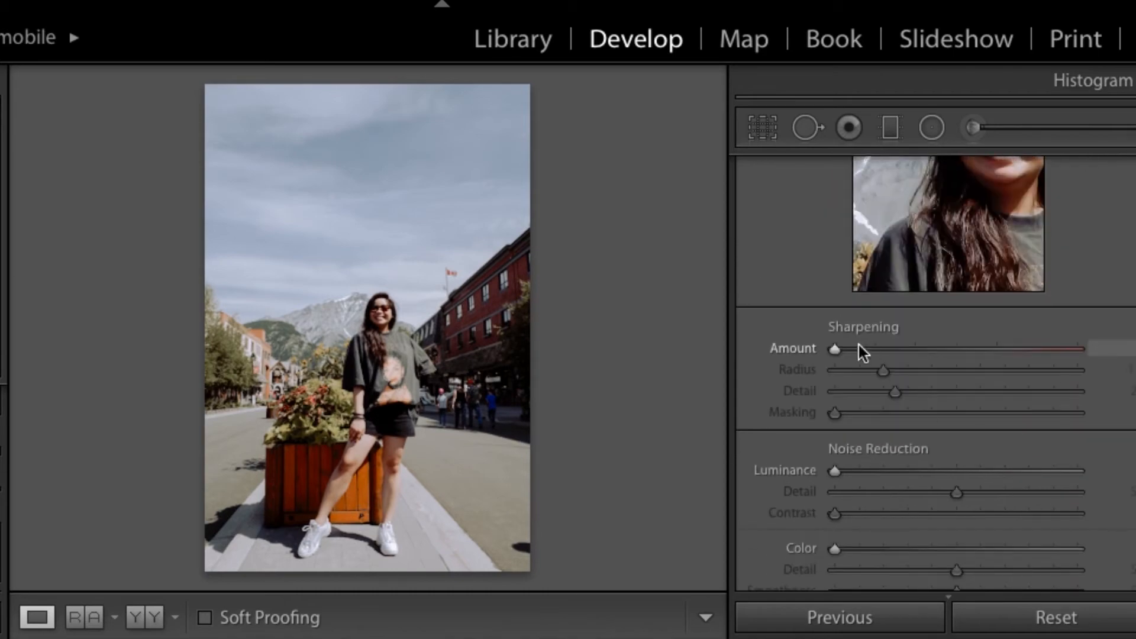
{"action": "left_click", "coordinate": [462, 399]}
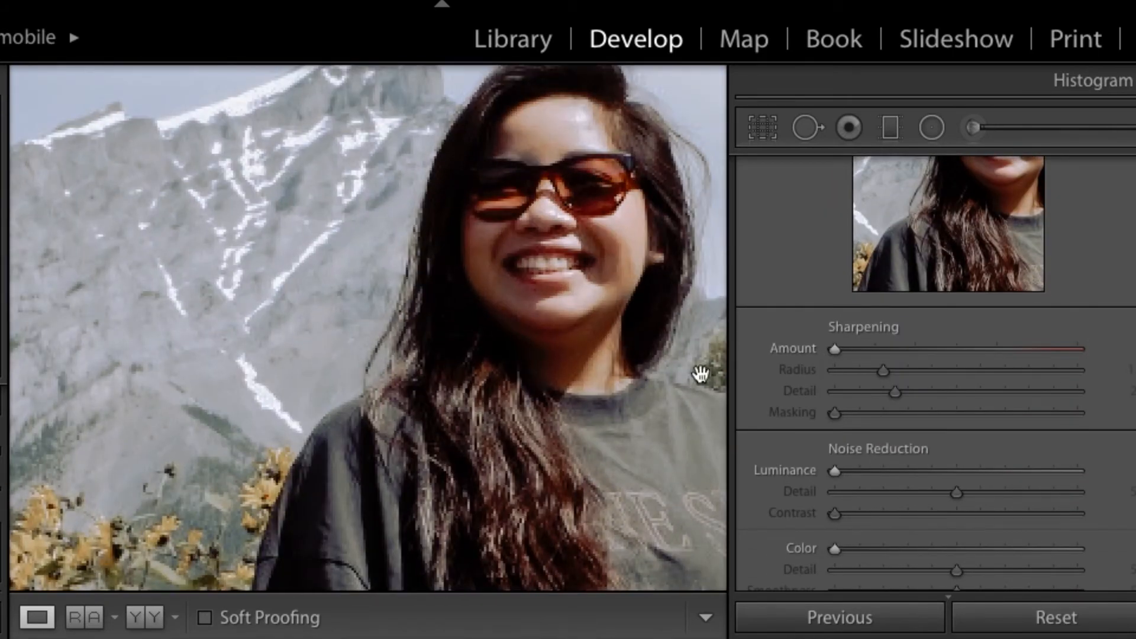
{"action": "left_click", "coordinate": [473, 358]}
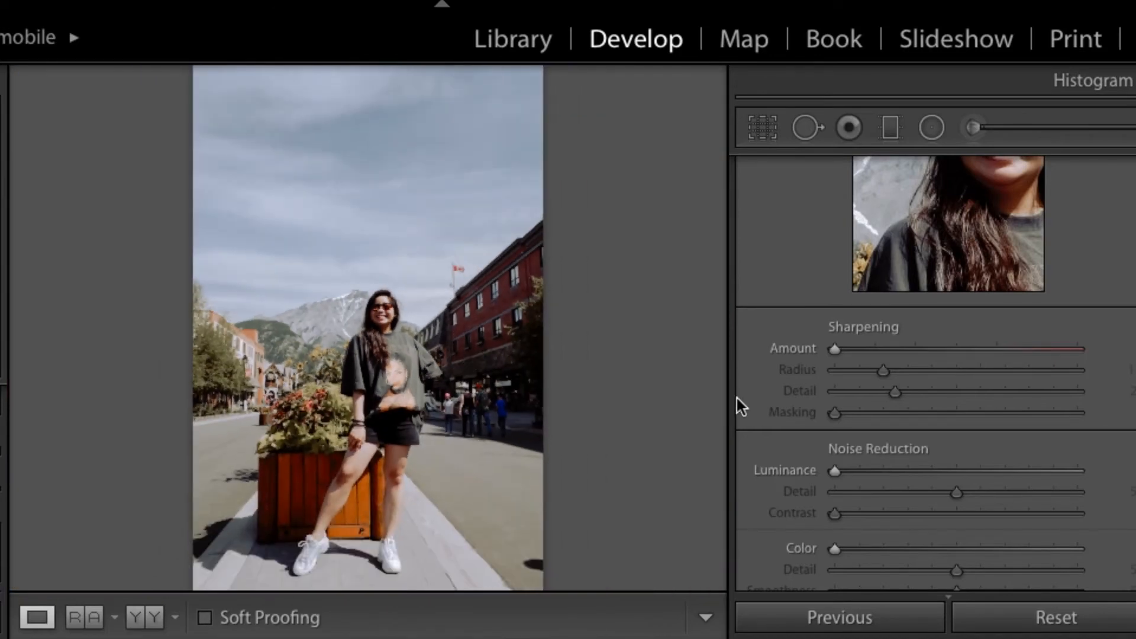
{"action": "left_click", "coordinate": [858, 471]}
{"action": "left_click", "coordinate": [856, 548]}
{"action": "left_click", "coordinate": [881, 513]}
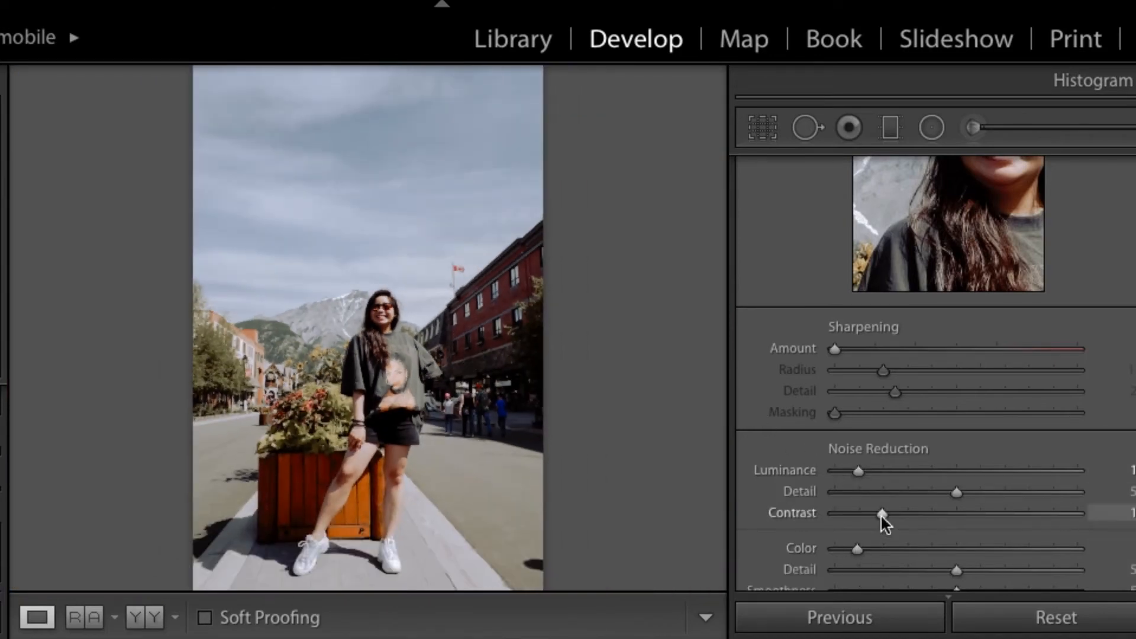
{"action": "scroll", "coordinate": [881, 502], "scroll_direction": "down", "scroll_amount": 3}
{"action": "left_click", "coordinate": [889, 406]}
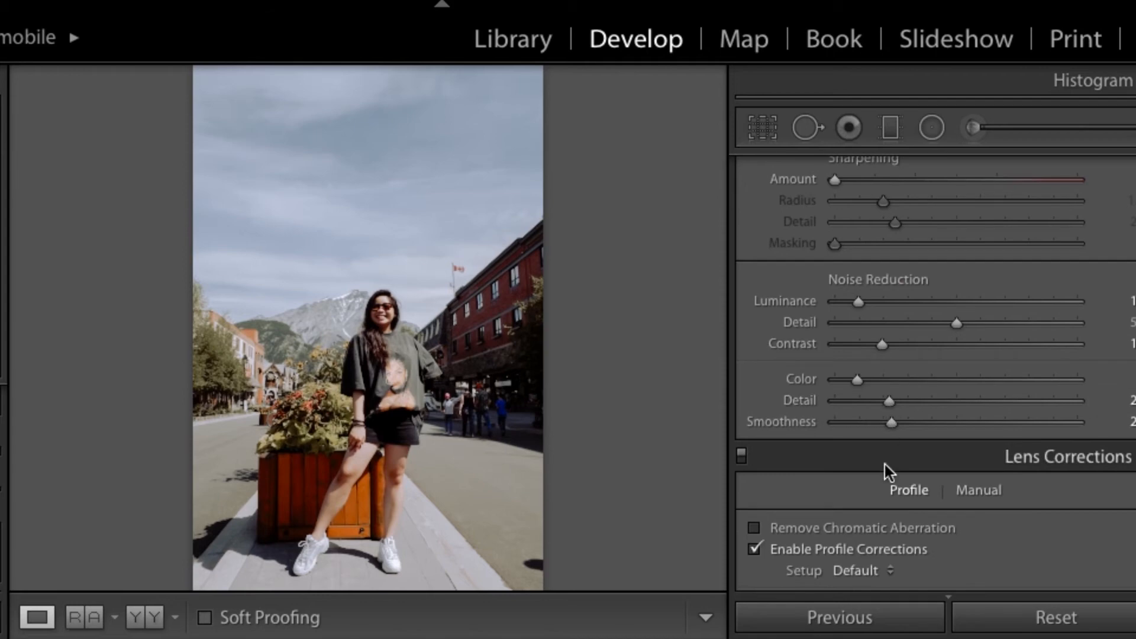
Step: Add subtle grain to the street photo with a low Amount, a small Size and reduced Roughness
{"action": "scroll", "coordinate": [885, 464], "scroll_direction": "down", "scroll_amount": 5}
{"action": "scroll", "coordinate": [885, 463], "scroll_direction": "down", "scroll_amount": 10}
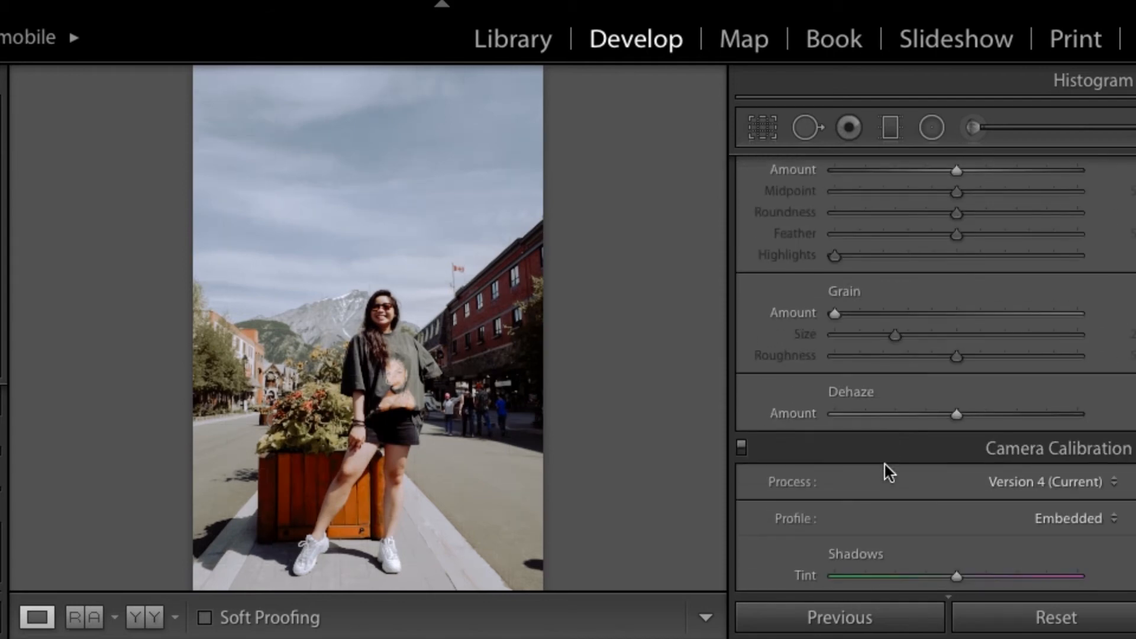
{"action": "left_click_drag", "start_coordinate": [875, 312], "coordinate": [899, 314]}
{"action": "left_click", "coordinate": [886, 334]}
{"action": "left_click", "coordinate": [882, 355]}
{"action": "left_click", "coordinate": [883, 313]}
{"action": "left_click", "coordinate": [862, 334]}
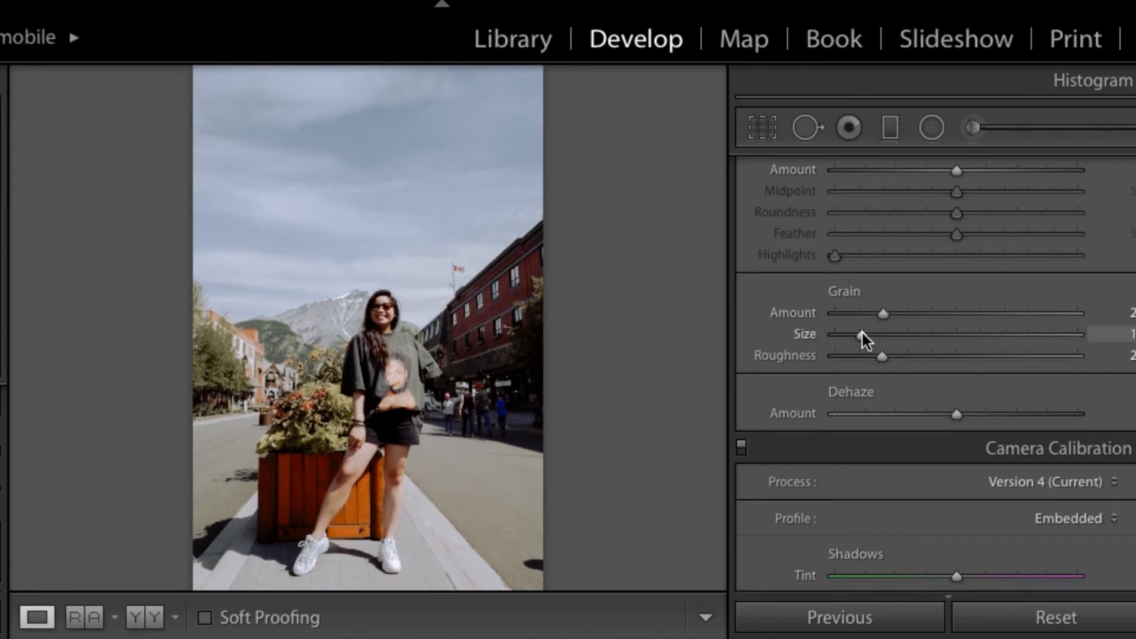
Step: Copy the street photo's develop settings and paste them onto the next street portrait with sunglasses
{"action": "key", "text": "ctrl+shift+c"}
{"action": "left_click", "coordinate": [919, 494]}
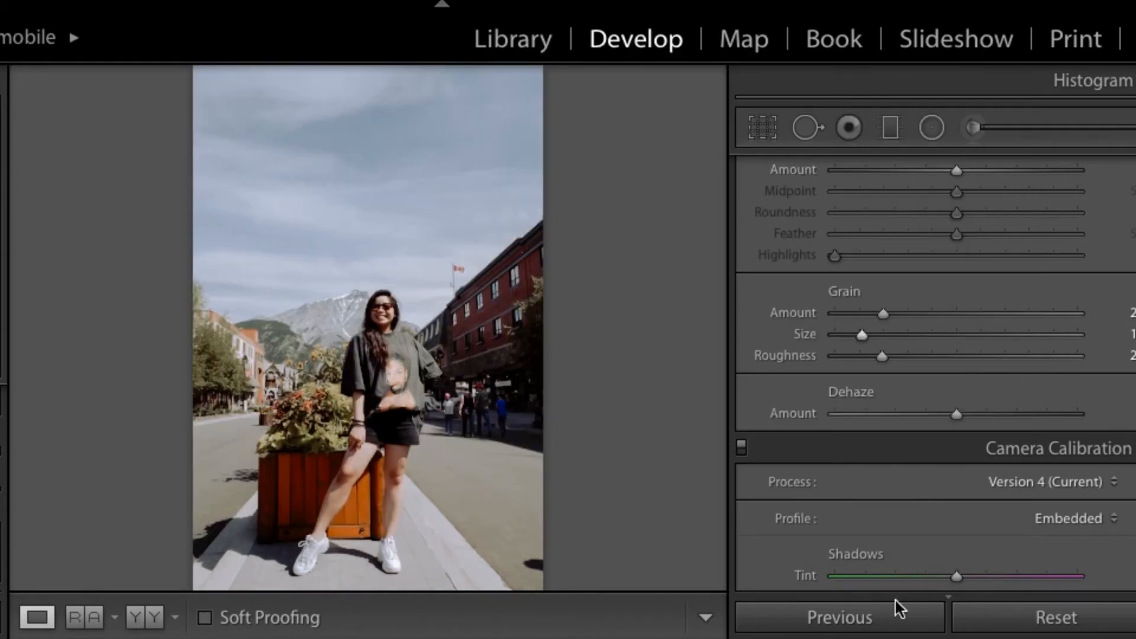
{"action": "key", "text": "Right"}
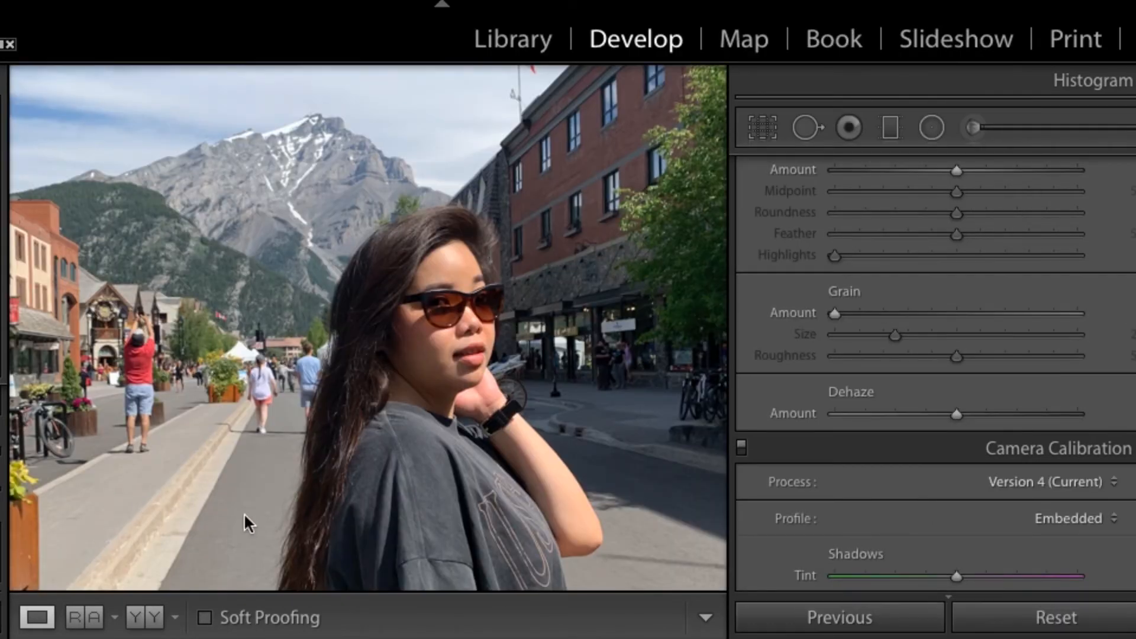
{"action": "key", "text": "ctrl+shift+v"}
{"action": "key", "text": "Right"}
Step: Fine-tune the Orange Luminance to just above zero to balance the skin tone
{"action": "scroll", "coordinate": [828, 395], "scroll_direction": "up", "scroll_amount": 5}
{"action": "scroll", "coordinate": [828, 395], "scroll_direction": "up", "scroll_amount": 10}
{"action": "scroll", "coordinate": [876, 431], "scroll_direction": "up", "scroll_amount": 5}
{"action": "left_click_drag", "start_coordinate": [950, 356], "coordinate": [986, 379]}
{"action": "scroll", "coordinate": [984, 434], "scroll_direction": "down", "scroll_amount": 10}
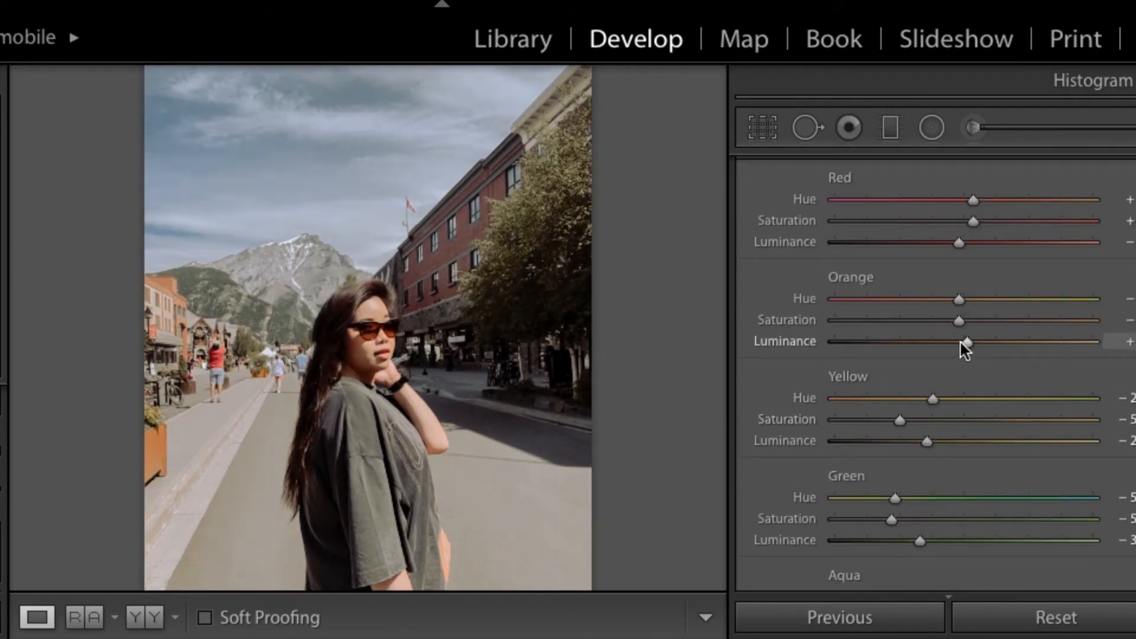
{"action": "scroll", "coordinate": [959, 341], "scroll_direction": "up", "scroll_amount": 1}
{"action": "left_click_drag", "start_coordinate": [959, 382], "coordinate": [964, 380]}
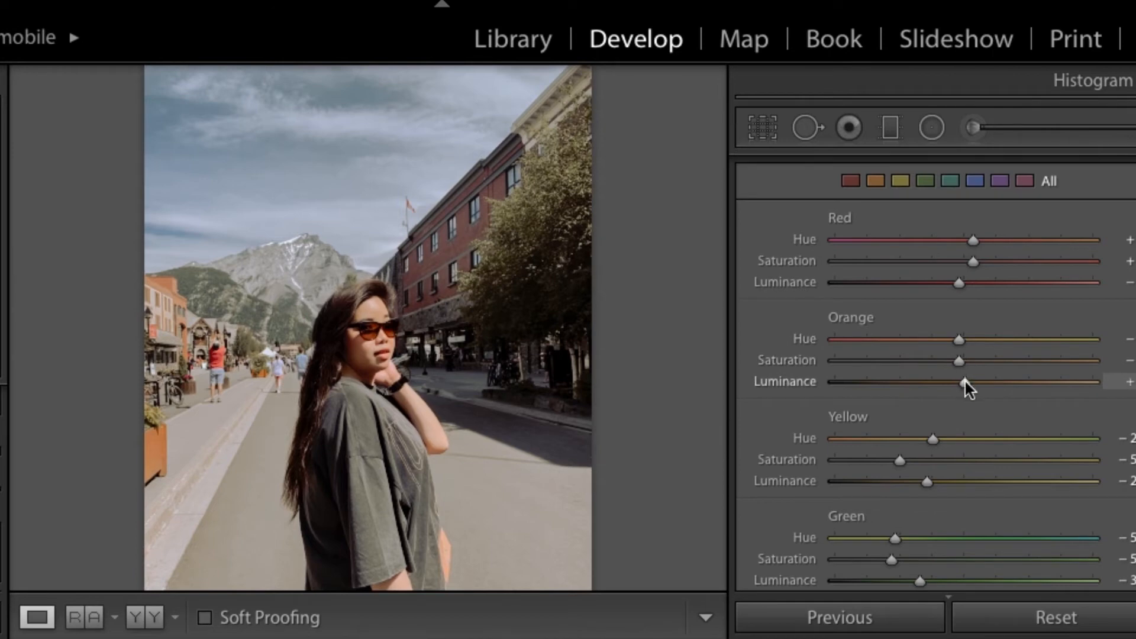
Step: Switch the tone curve to the RGB channel, slightly lowering the midtone point and setting the shadow point to about 23.9 / 21.2 %
{"action": "scroll", "coordinate": [957, 359], "scroll_direction": "up", "scroll_amount": 10}
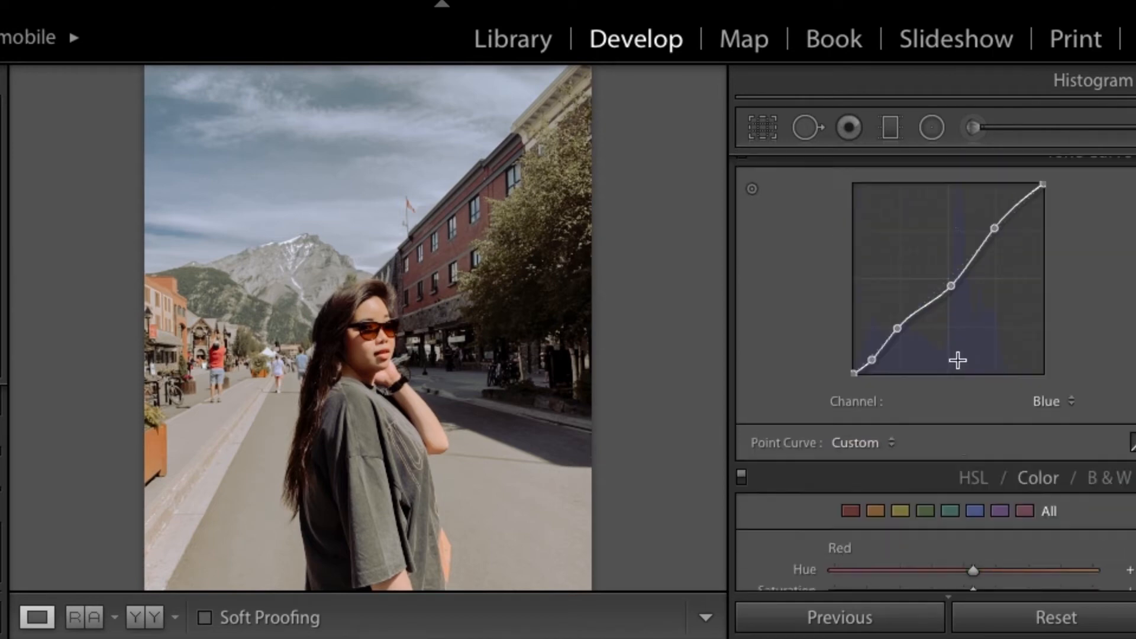
{"action": "scroll", "coordinate": [960, 368], "scroll_direction": "down", "scroll_amount": 2}
{"action": "left_click", "coordinate": [1021, 539]}
{"action": "left_click", "coordinate": [1037, 475]}
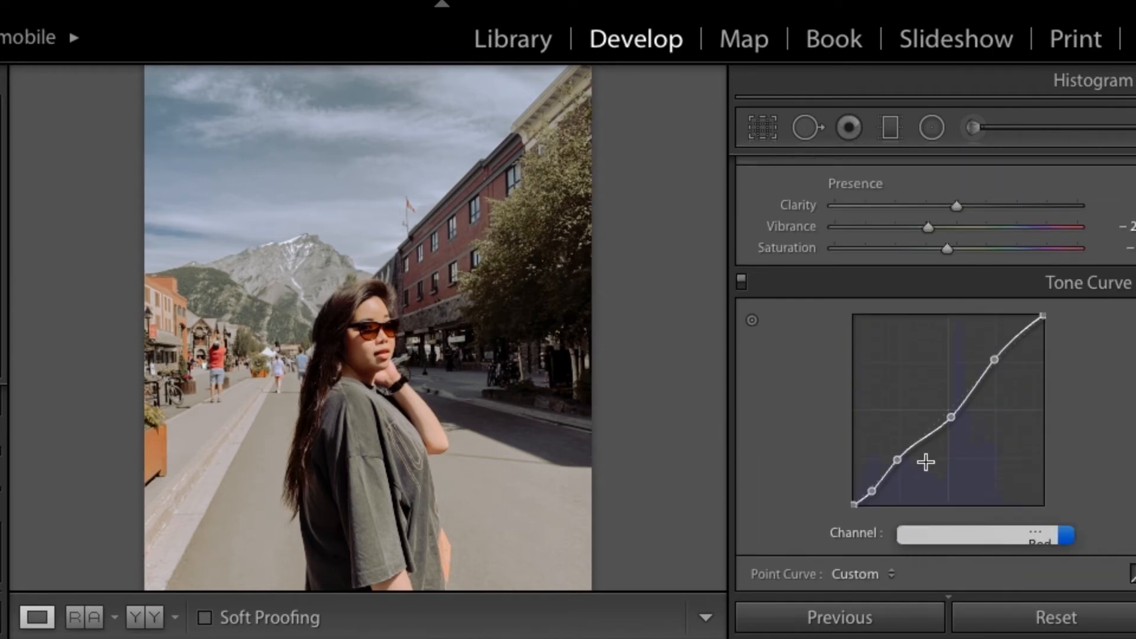
{"action": "left_click_drag", "start_coordinate": [942, 406], "coordinate": [943, 409]}
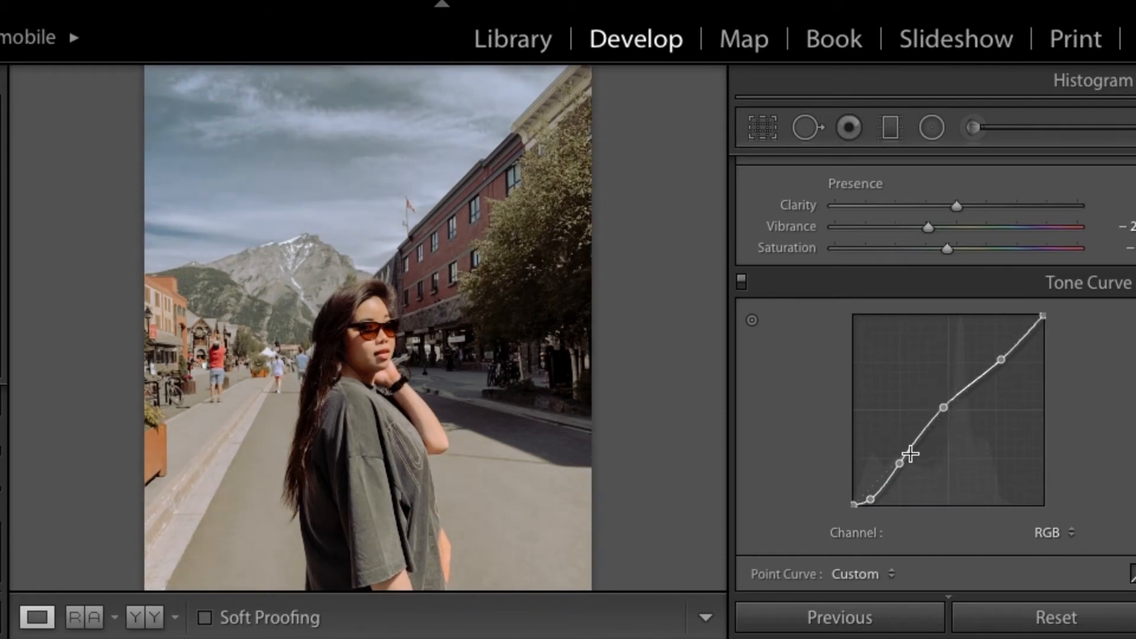
{"action": "left_click_drag", "start_coordinate": [900, 462], "coordinate": [897, 464]}
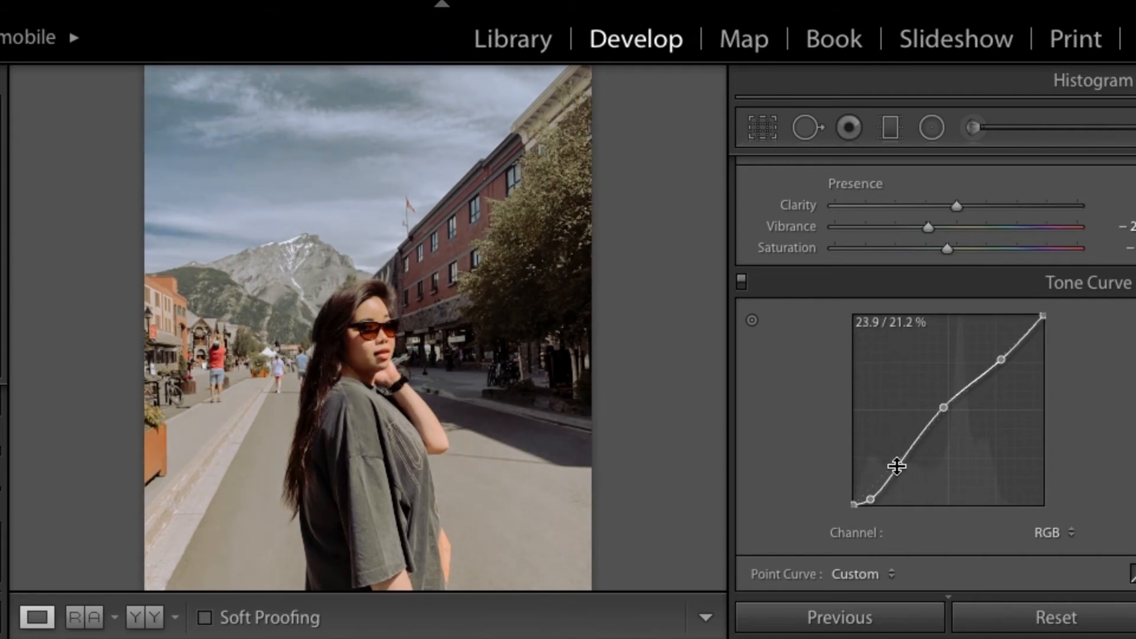
Step: Copy the refined settings from this street portrait and compare it with the original
{"action": "key", "text": "super+shift+c"}
{"action": "left_click", "coordinate": [919, 491]}
{"action": "key", "text": "backslash"}
{"action": "key", "text": "backslash"}
{"action": "key", "text": "backslash"}
{"action": "key", "text": "backslash"}
Step: Paste the copied settings onto the three garden photos with the mountain behind
{"action": "key", "text": "Right"}
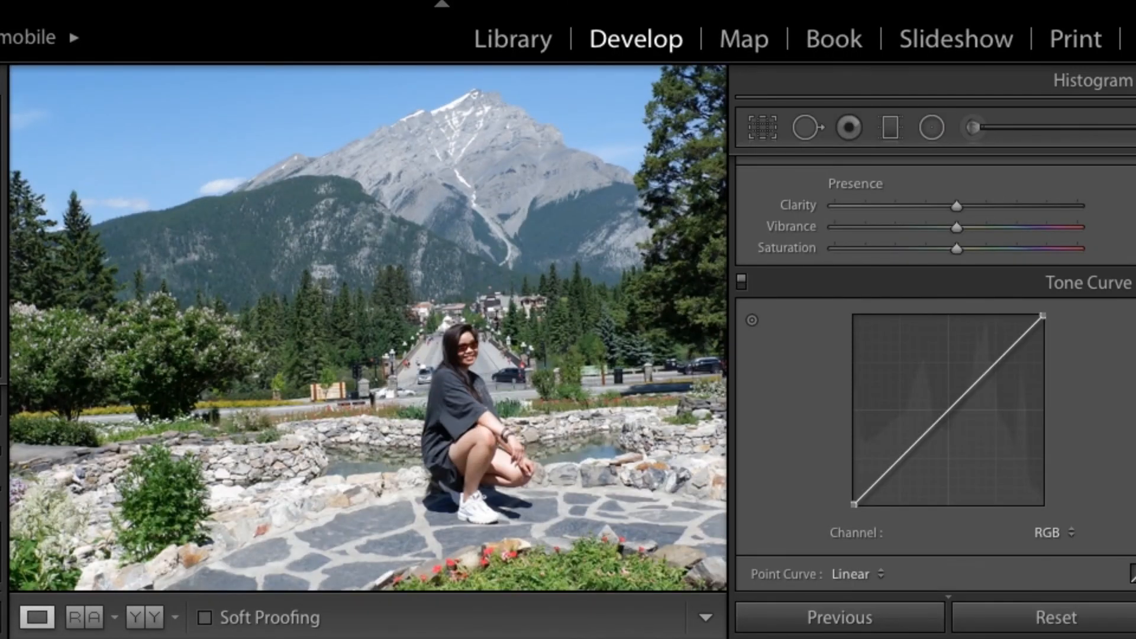
{"action": "key", "text": "super+shift+v"}
{"action": "key", "text": "Right"}
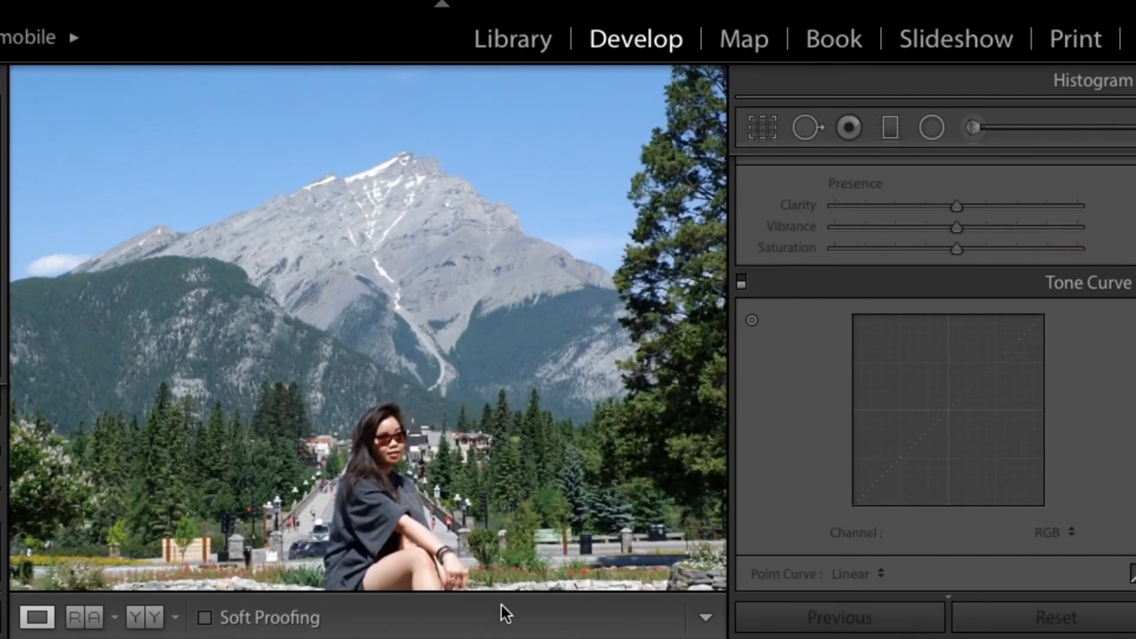
{"action": "key", "text": "super+shift+v"}
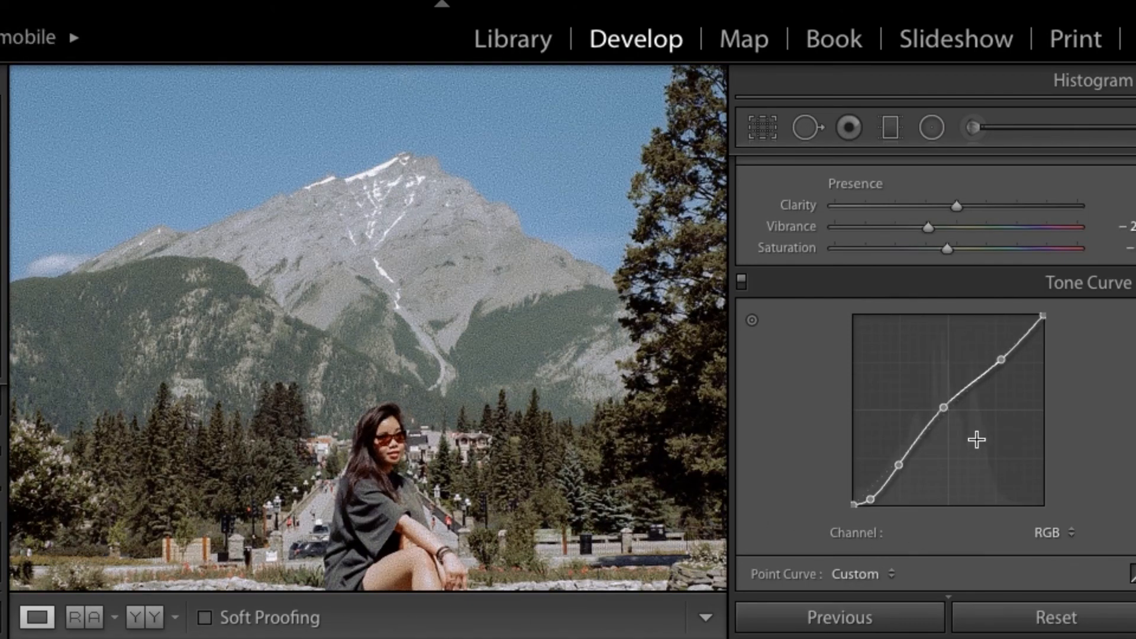
{"action": "key", "text": "Right"}
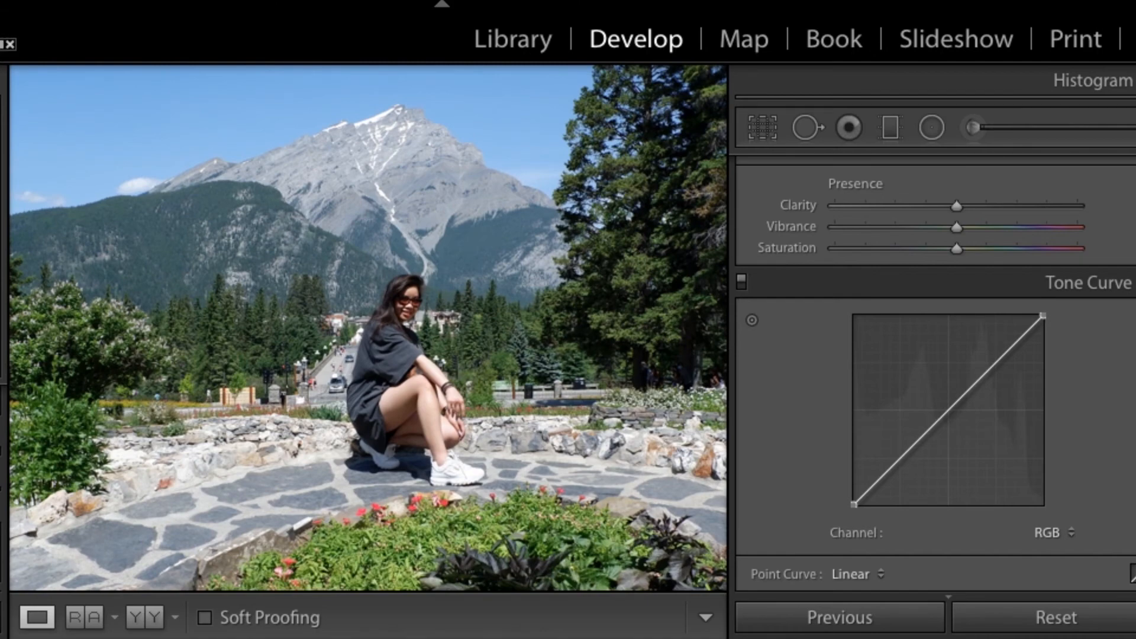
{"action": "key", "text": "super+shift+v"}
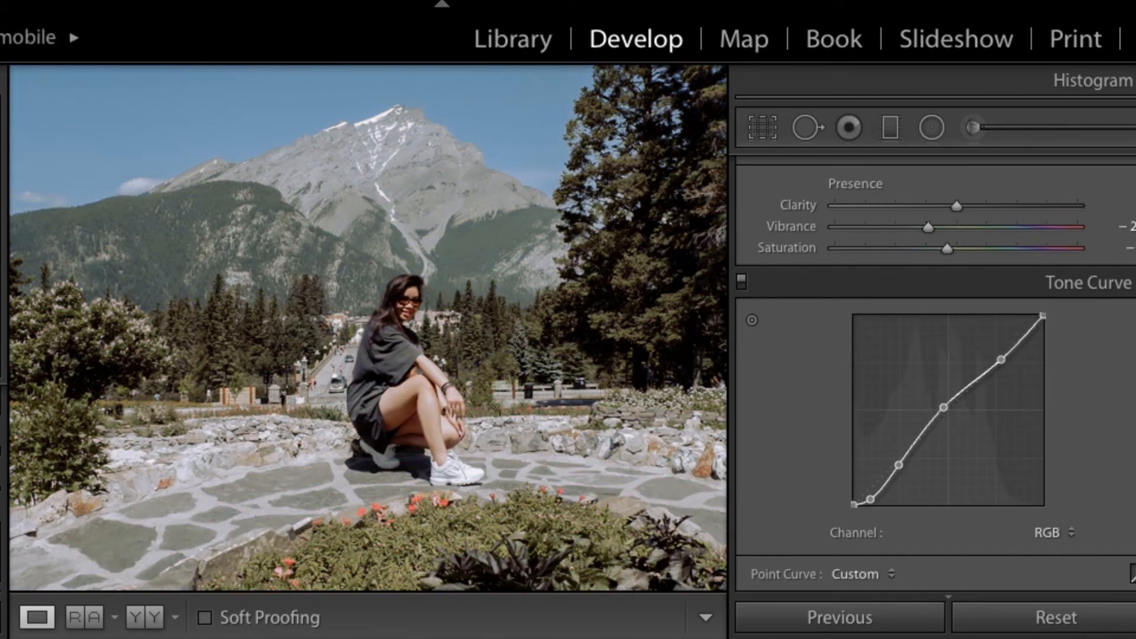
Step: Go past the arch and window photos and paste the copied settings onto the two lakeside photos
{"action": "key", "text": "Right"}
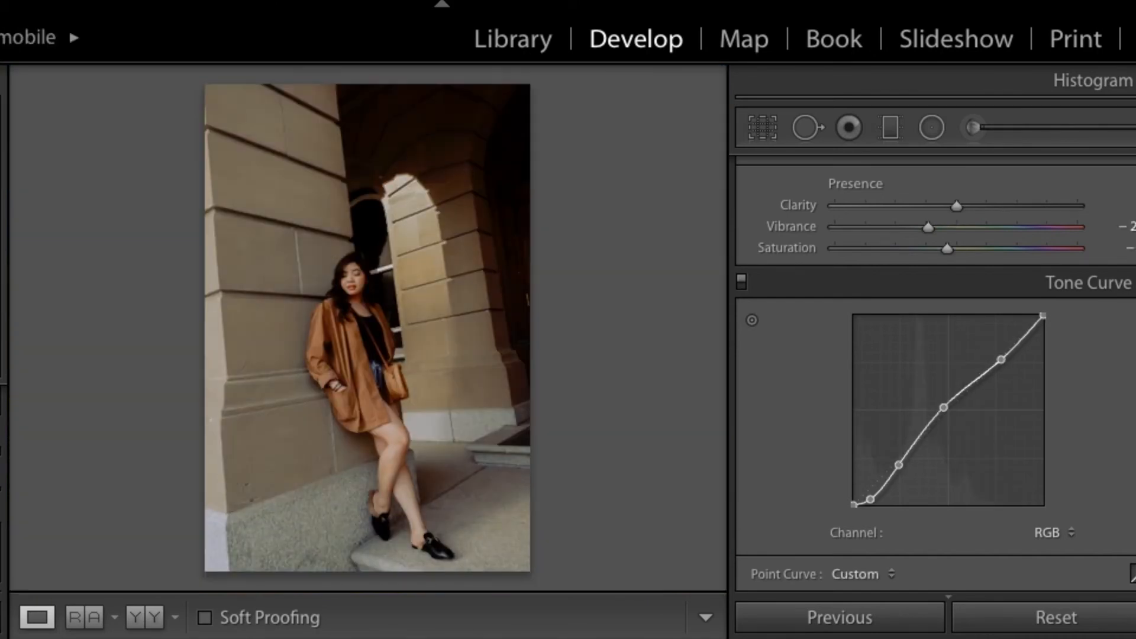
{"action": "key", "text": "Right"}
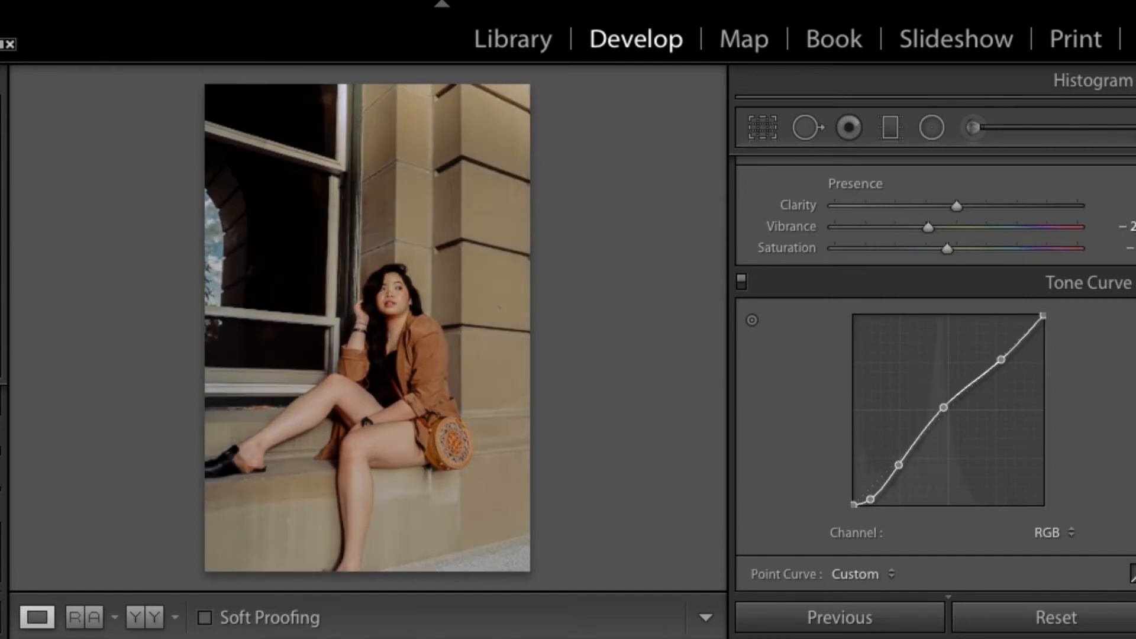
{"action": "key", "text": "Right"}
{"action": "key", "text": "super+shift+v"}
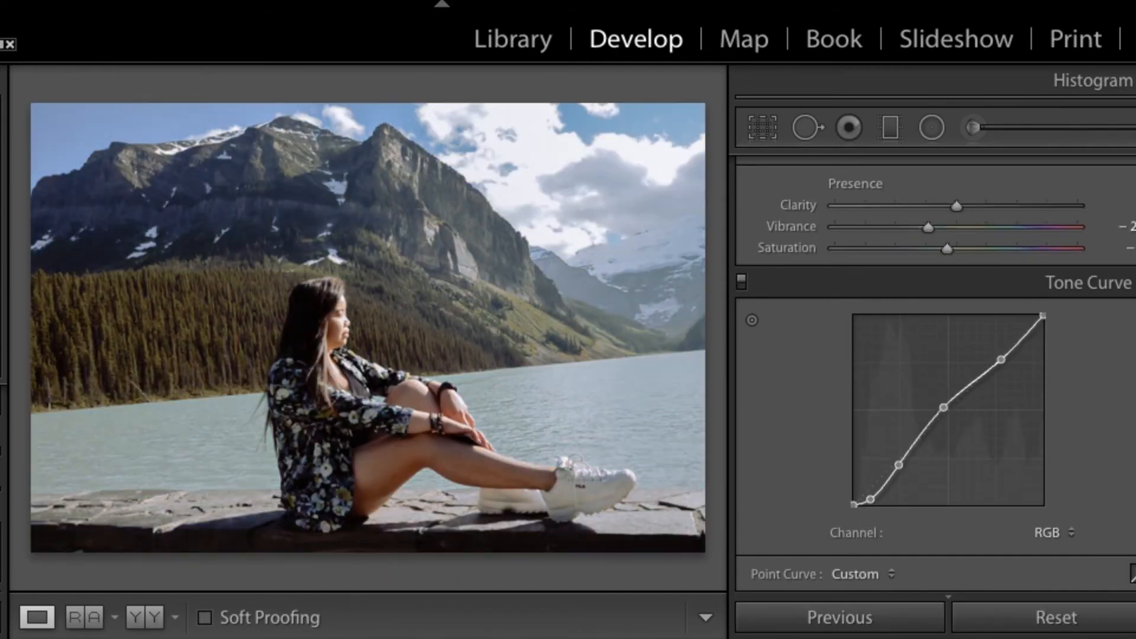
{"action": "key", "text": "Right"}
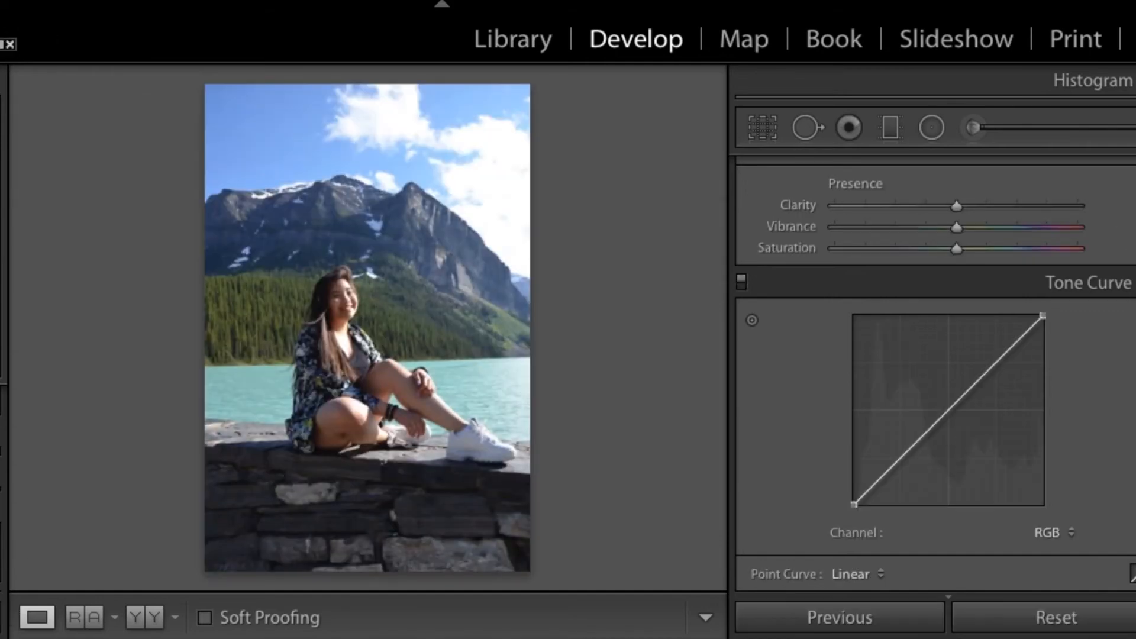
{"action": "key", "text": "super+shift+v"}
Step: Paste the copied settings onto the photo of the woman standing by the window and lower its Contrast slightly below zero
{"action": "key", "text": "Left"}
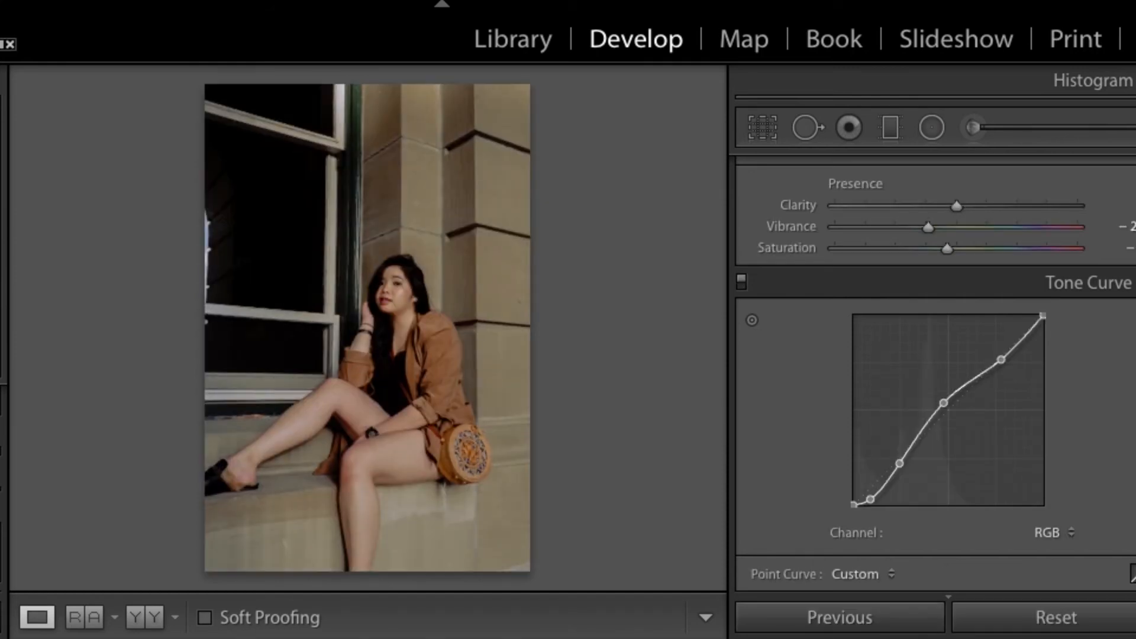
{"action": "key", "text": "Right"}
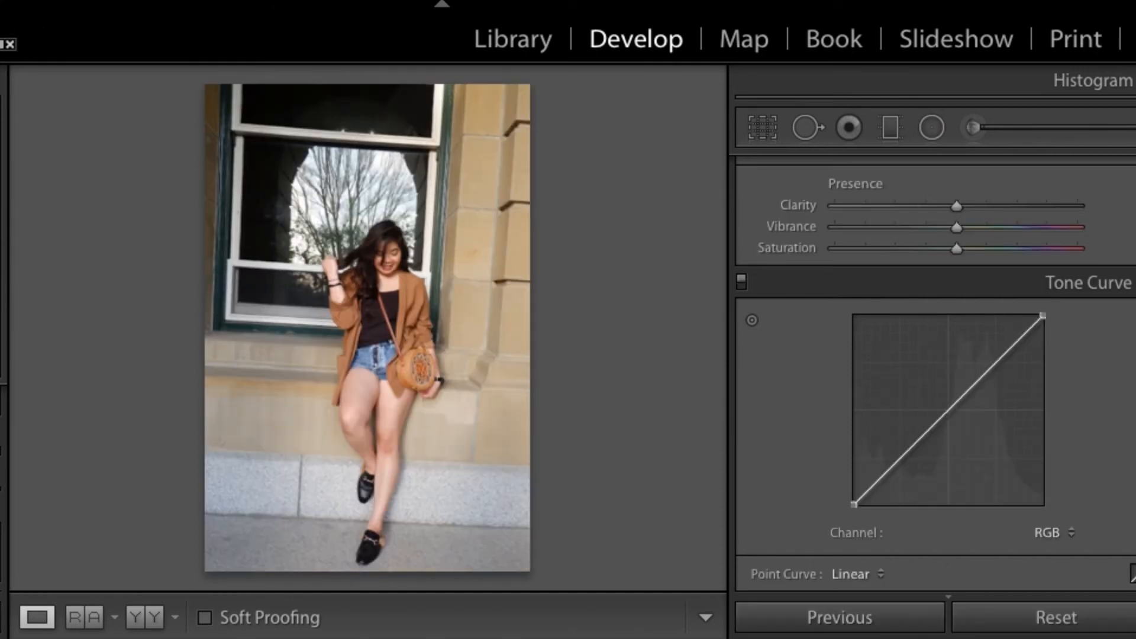
{"action": "key", "text": "super+shift+v"}
{"action": "scroll", "coordinate": [769, 445], "scroll_direction": "up", "scroll_amount": 6}
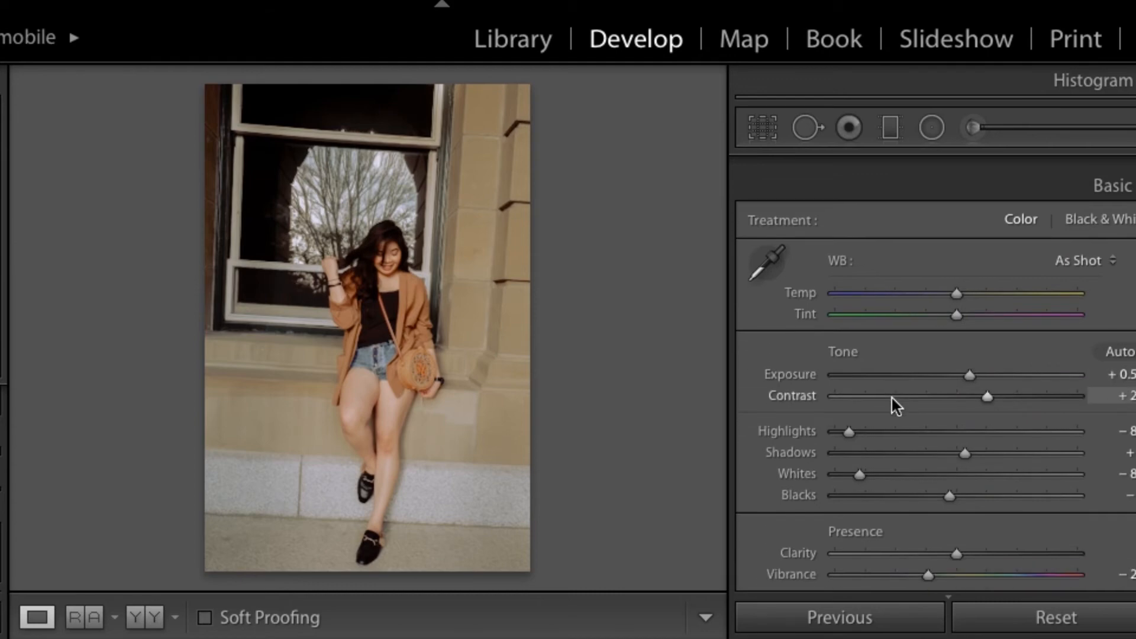
{"action": "left_click", "coordinate": [924, 378]}
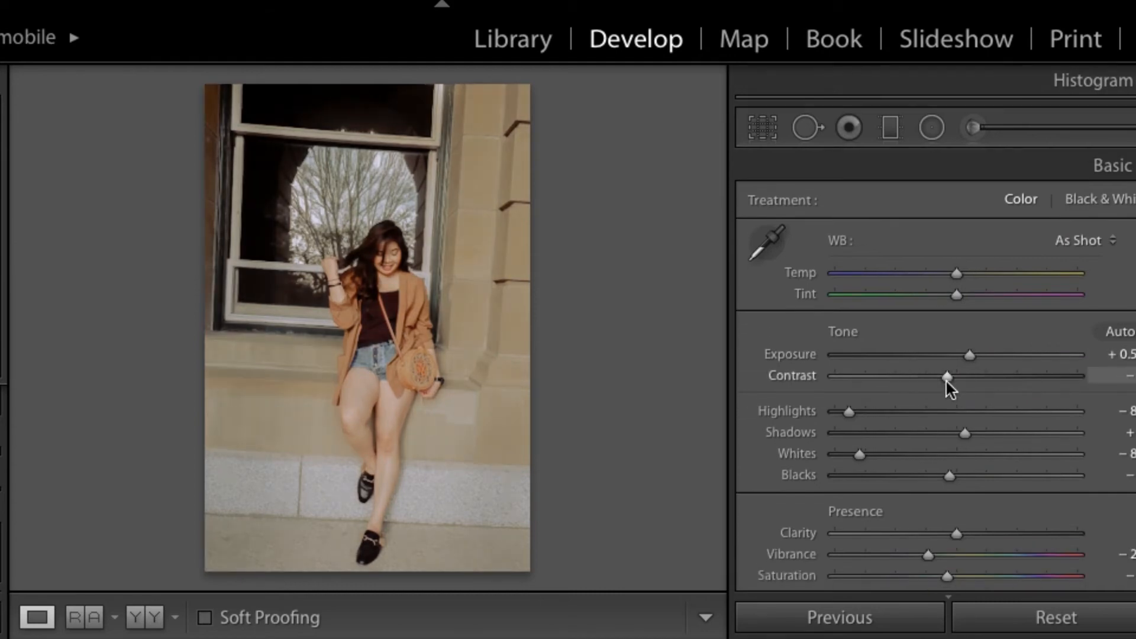
Step: Raise the Dehaze Amount moderately on the standing window photo
{"action": "scroll", "coordinate": [946, 382], "scroll_direction": "down", "scroll_amount": 15}
{"action": "scroll", "coordinate": [935, 471], "scroll_direction": "down", "scroll_amount": 15}
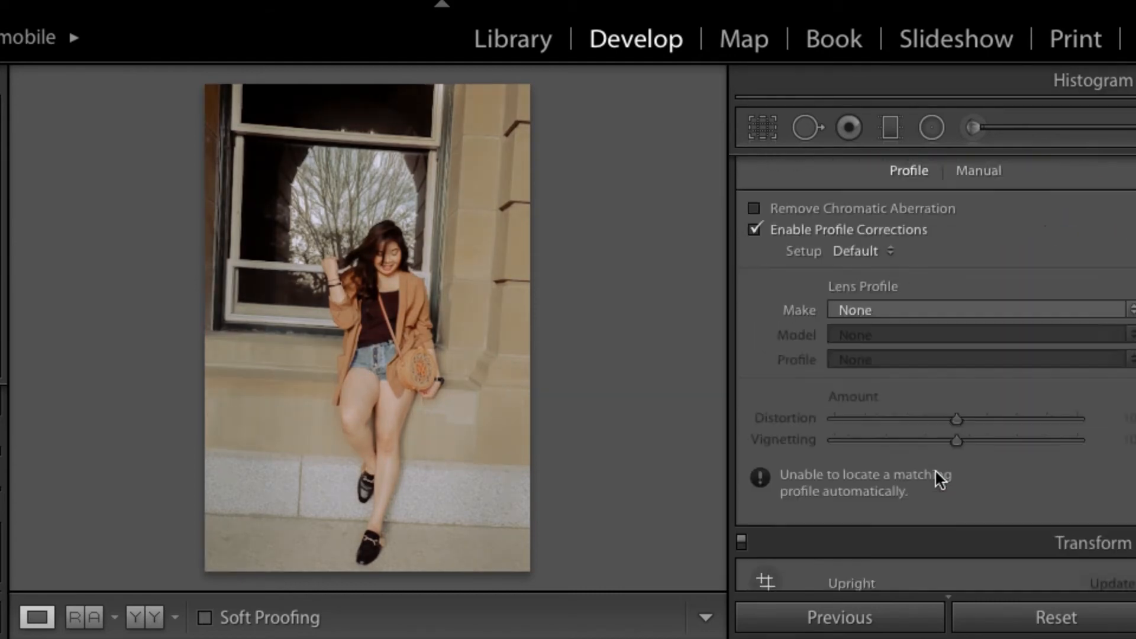
{"action": "left_click", "coordinate": [980, 299]}
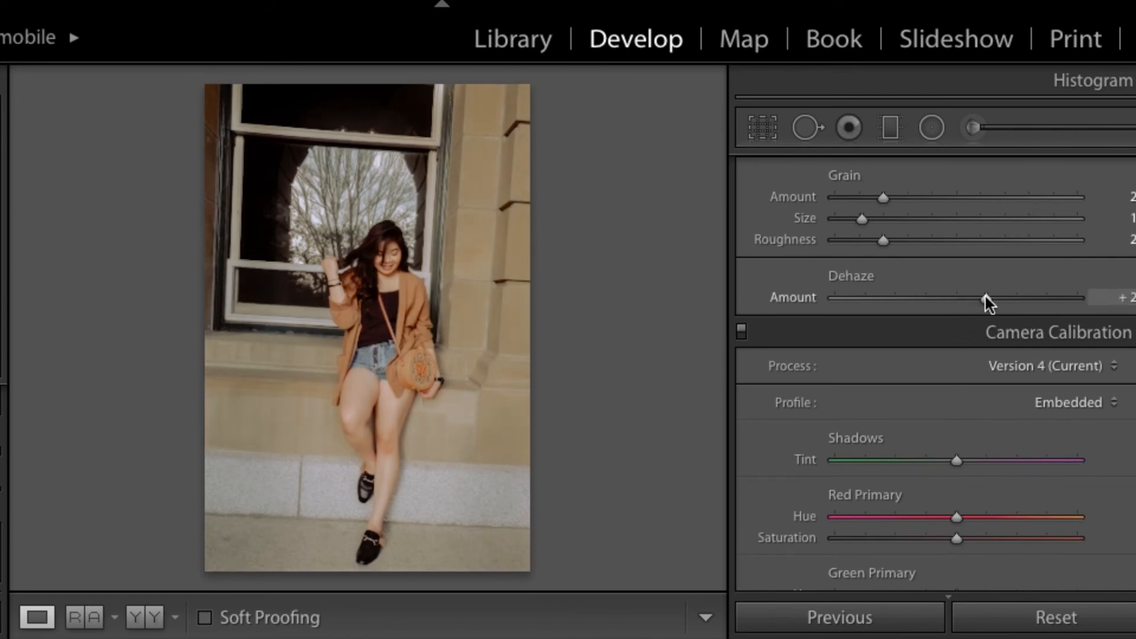
Step: Reduce the noise reduction Luminance, its Detail and the Color amount, and add a little Sharpening
{"action": "scroll", "coordinate": [974, 297], "scroll_direction": "up", "scroll_amount": 10}
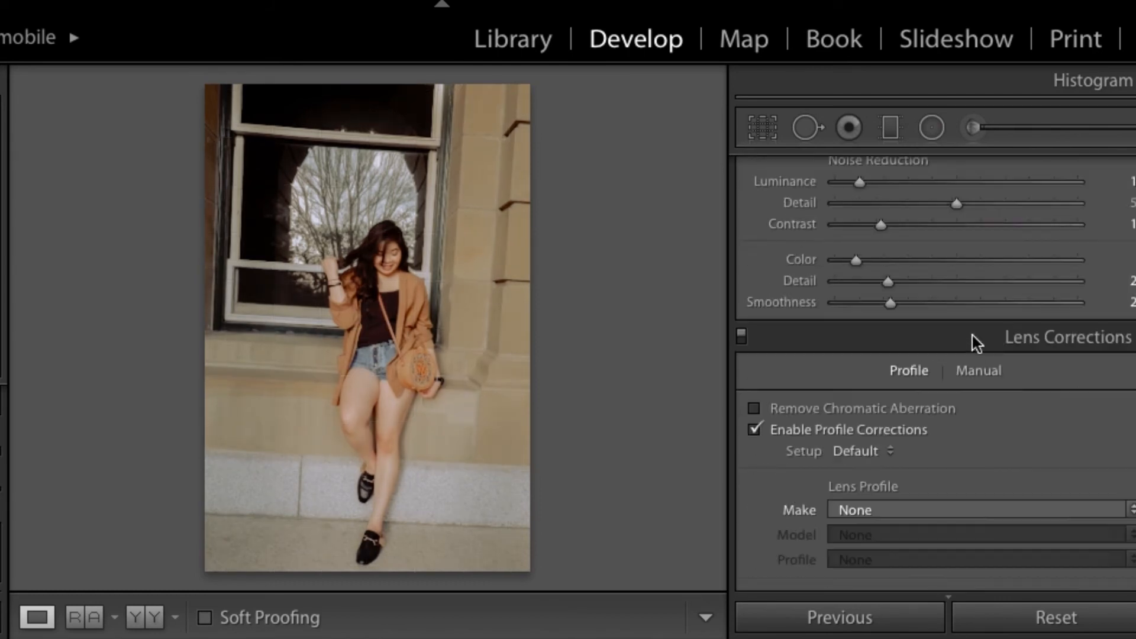
{"action": "scroll", "coordinate": [971, 336], "scroll_direction": "up", "scroll_amount": 3}
{"action": "left_click", "coordinate": [874, 416]}
{"action": "left_click", "coordinate": [842, 395]}
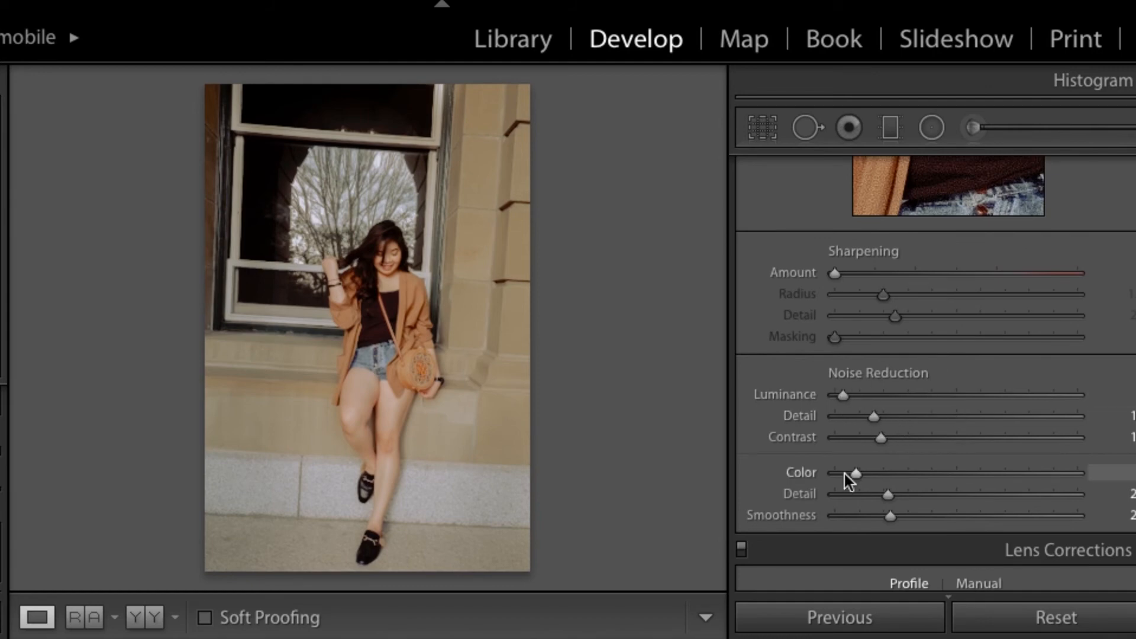
{"action": "left_click", "coordinate": [856, 274]}
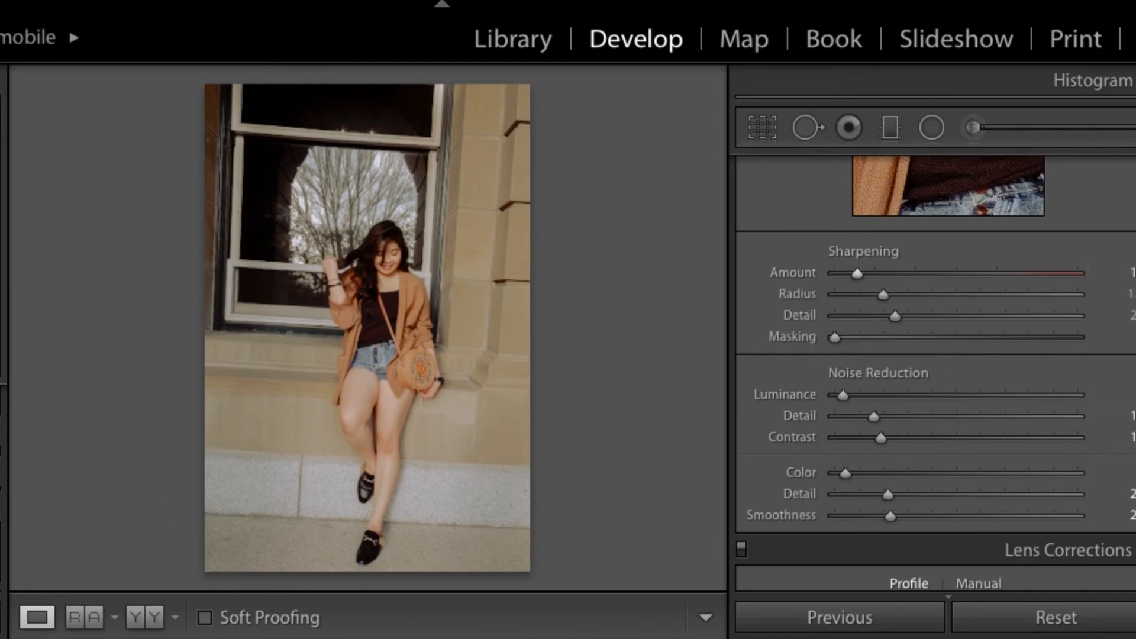
Step: Copy the standing window photo's settings and paste them onto the photo of the woman seated by the window
{"action": "key", "text": "ctrl+shift+c"}
{"action": "left_click", "coordinate": [949, 490]}
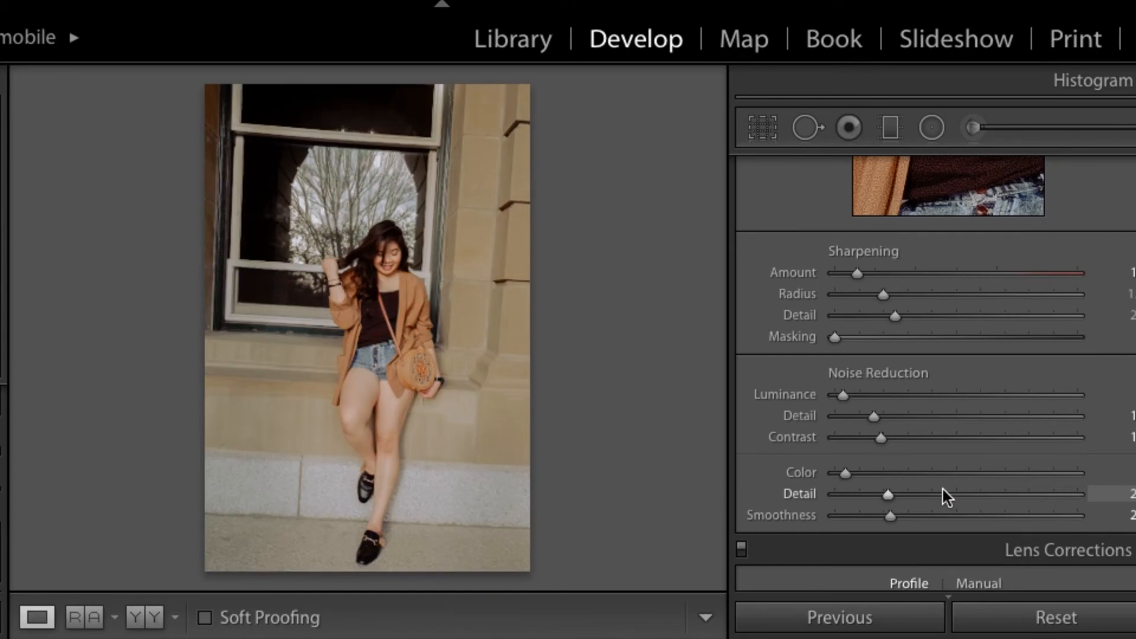
{"action": "key", "text": "Right"}
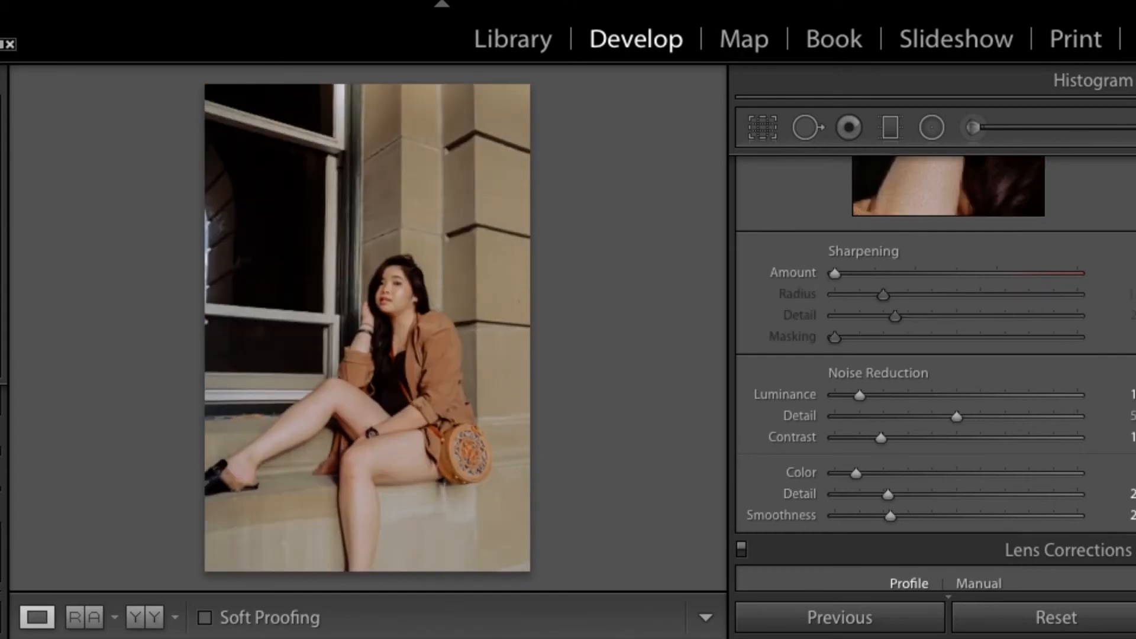
{"action": "key", "text": "ctrl+shift+v"}
{"action": "scroll", "coordinate": [445, 357], "scroll_direction": "up", "scroll_amount": 3}
{"action": "scroll", "coordinate": [445, 357], "scroll_direction": "down", "scroll_amount": 5}
{"action": "key", "text": "ctrl+minus"}
{"action": "key", "text": "ctrl+minus"}
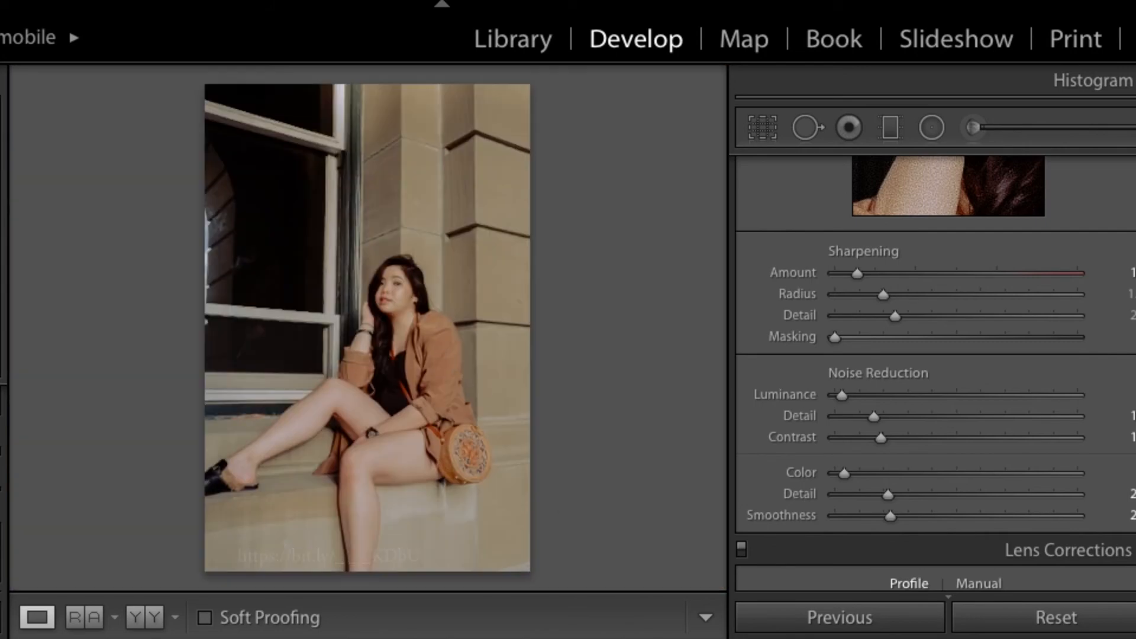
Step: Paste the copied settings onto the stone-steps photo and the camera portrait, comparing the steps photo with its original
{"action": "key", "text": "Right"}
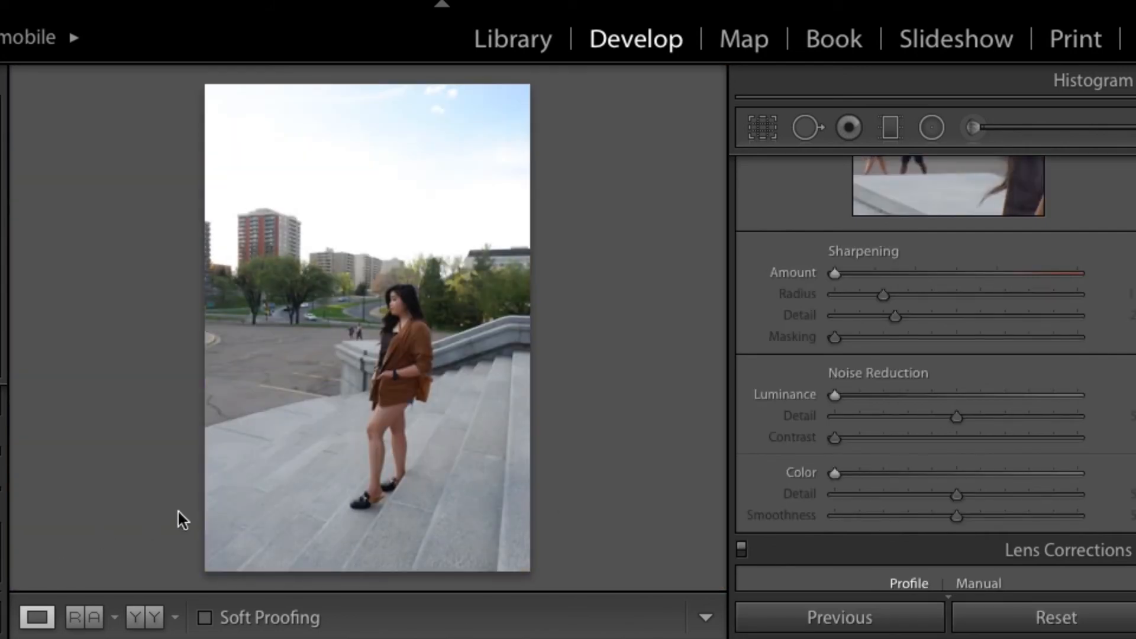
{"action": "key", "text": "ctrl+shift+v"}
{"action": "key", "text": "backslash"}
{"action": "key", "text": "backslash"}
{"action": "key", "text": "backslash"}
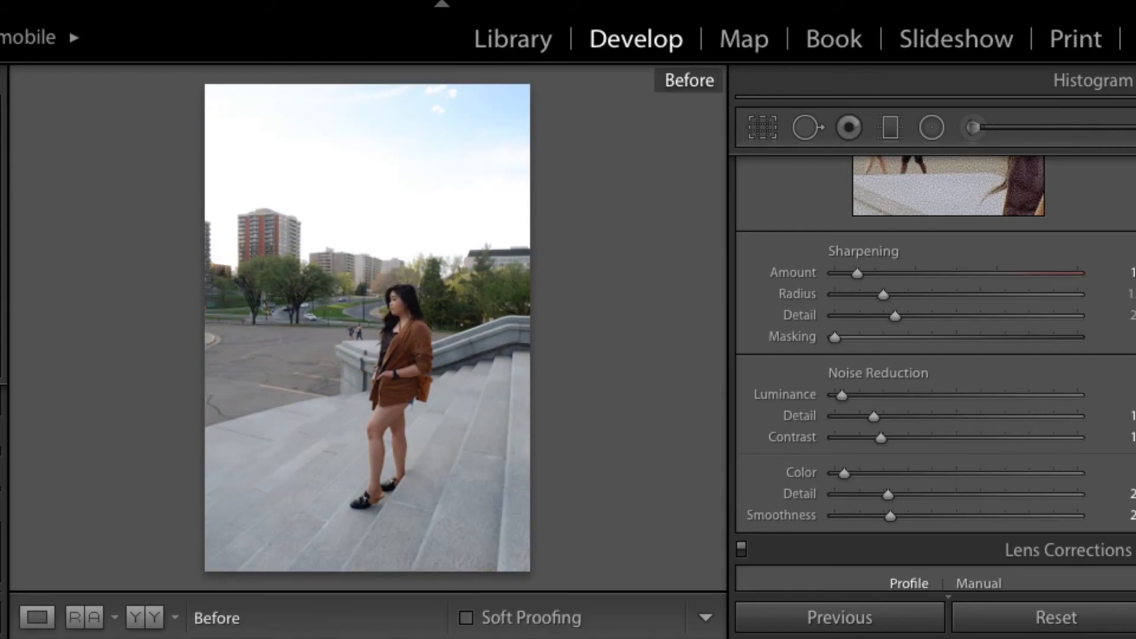
{"action": "key", "text": "Right"}
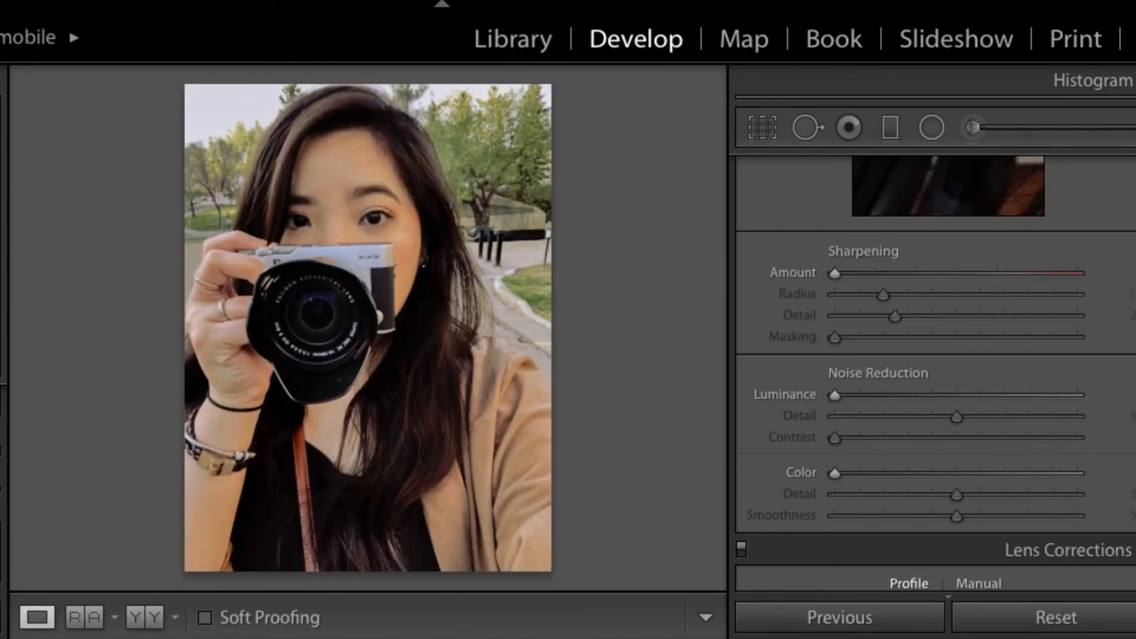
{"action": "key", "text": "ctrl+shift+v"}
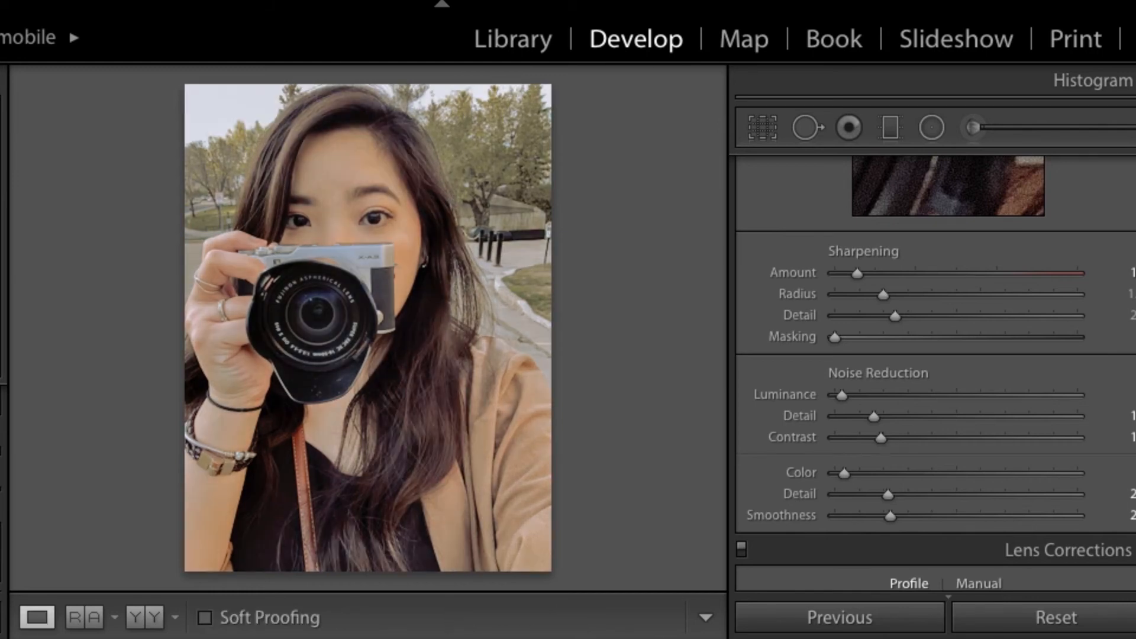
Step: Paste the copied settings onto the mountain lake photos and the stone archway portrait, skipping the beach silhouette
{"action": "key", "text": "Right"}
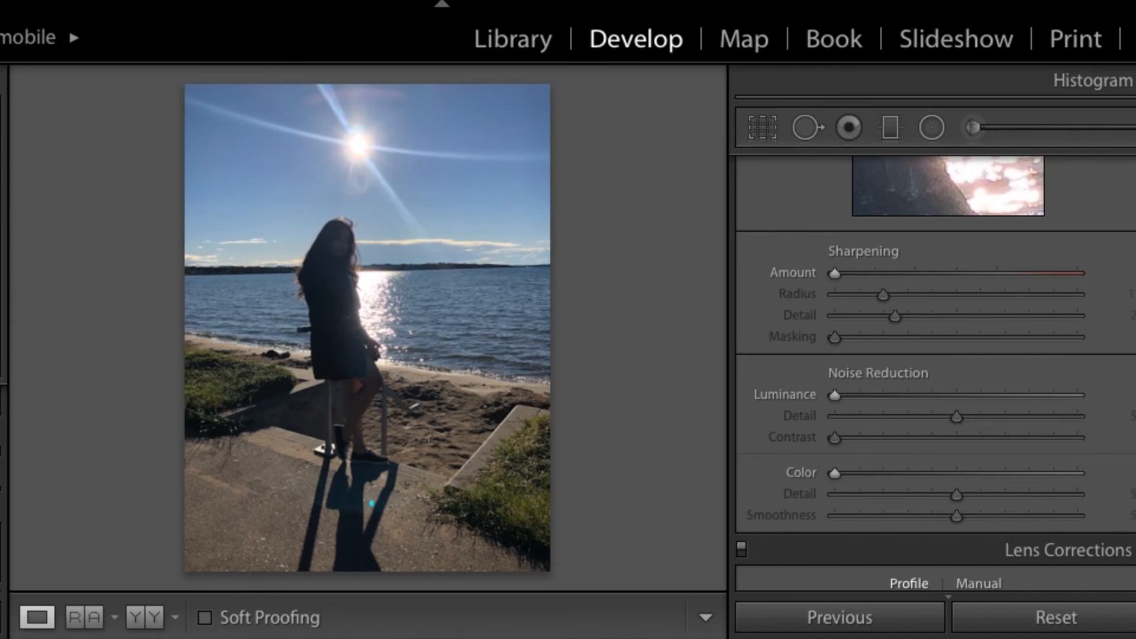
{"action": "key", "text": "Right"}
{"action": "key", "text": "ctrl+shift+v"}
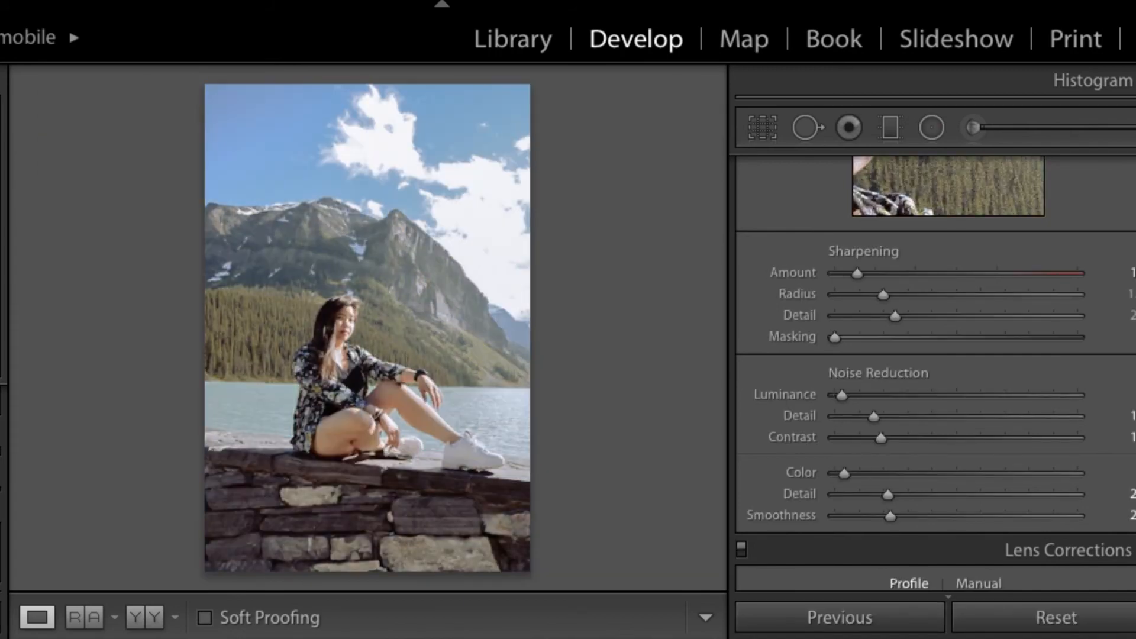
{"action": "key", "text": "Right"}
{"action": "key", "text": "ctrl+shift+v"}
{"action": "key", "text": "Right"}
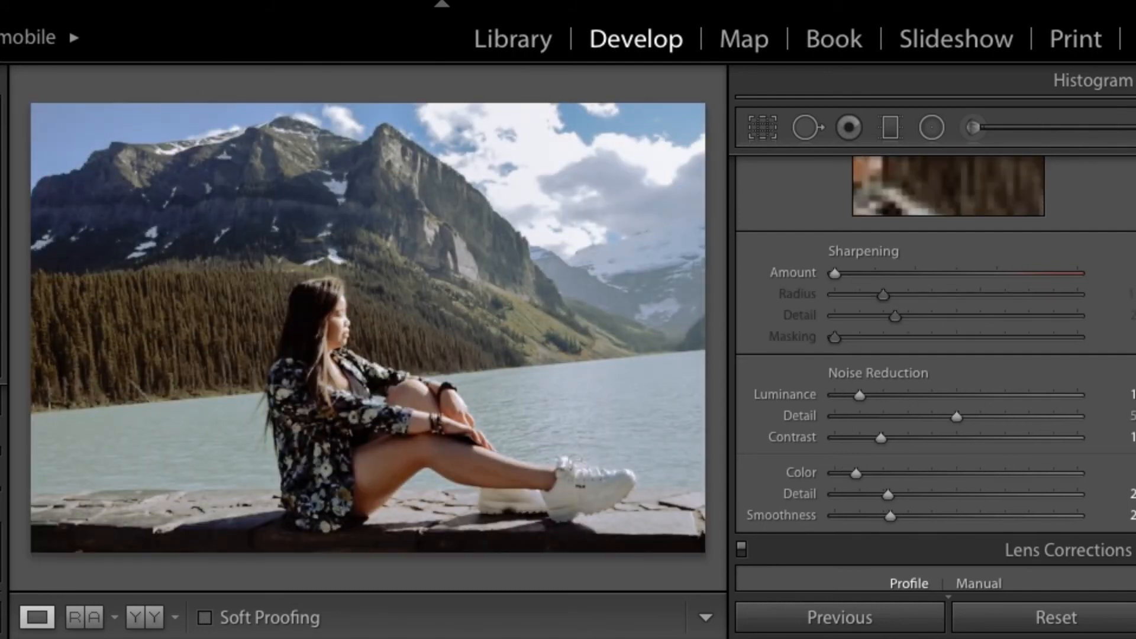
{"action": "key", "text": "ctrl+shift+v"}
{"action": "key", "text": "Right"}
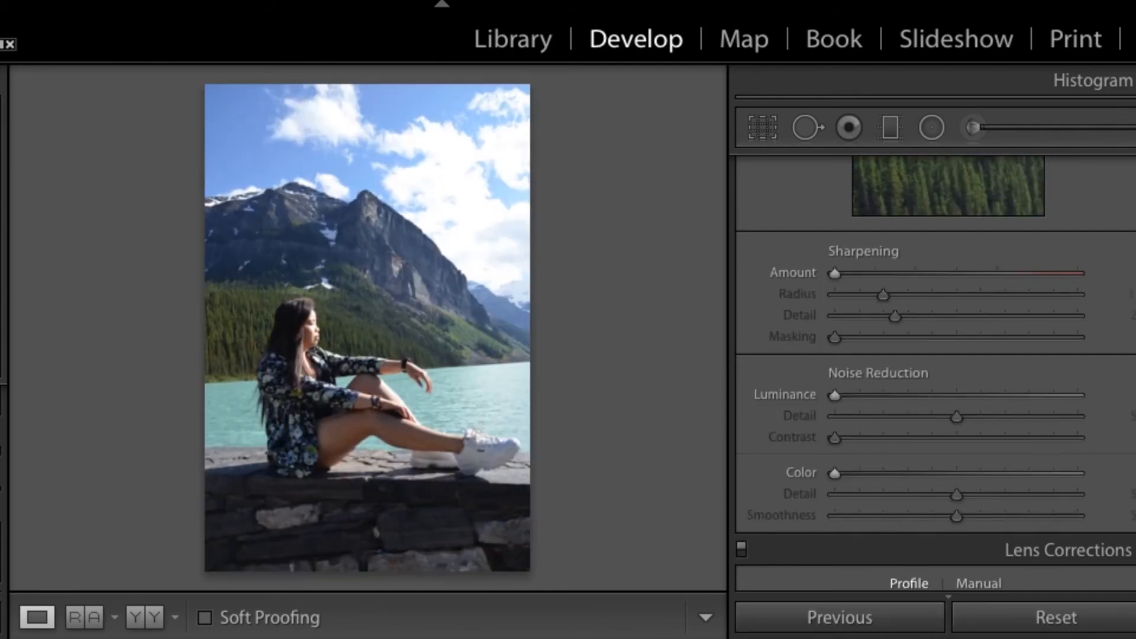
{"action": "key", "text": "ctrl+shift+v"}
{"action": "key", "text": "Right"}
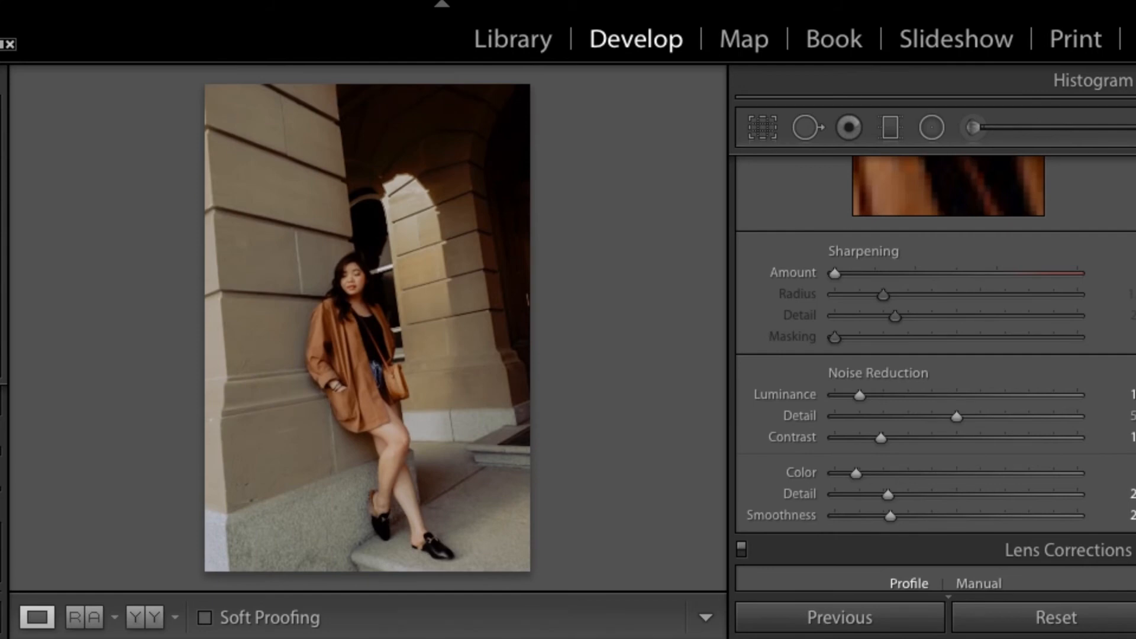
{"action": "key", "text": "ctrl+shift+v"}
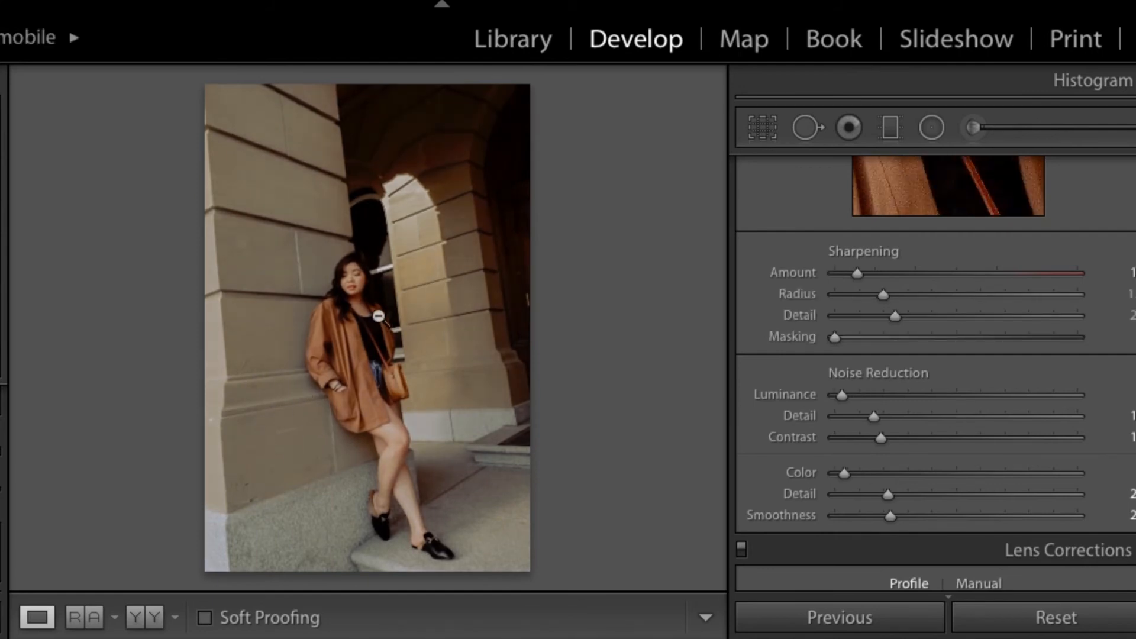
Step: Straighten the archway portrait by about 5.9 degrees, crop it tighter around the woman, and compare it with its original
{"action": "key", "text": "r"}
{"action": "left_click_drag", "start_coordinate": [562, 106], "coordinate": [588, 116]}
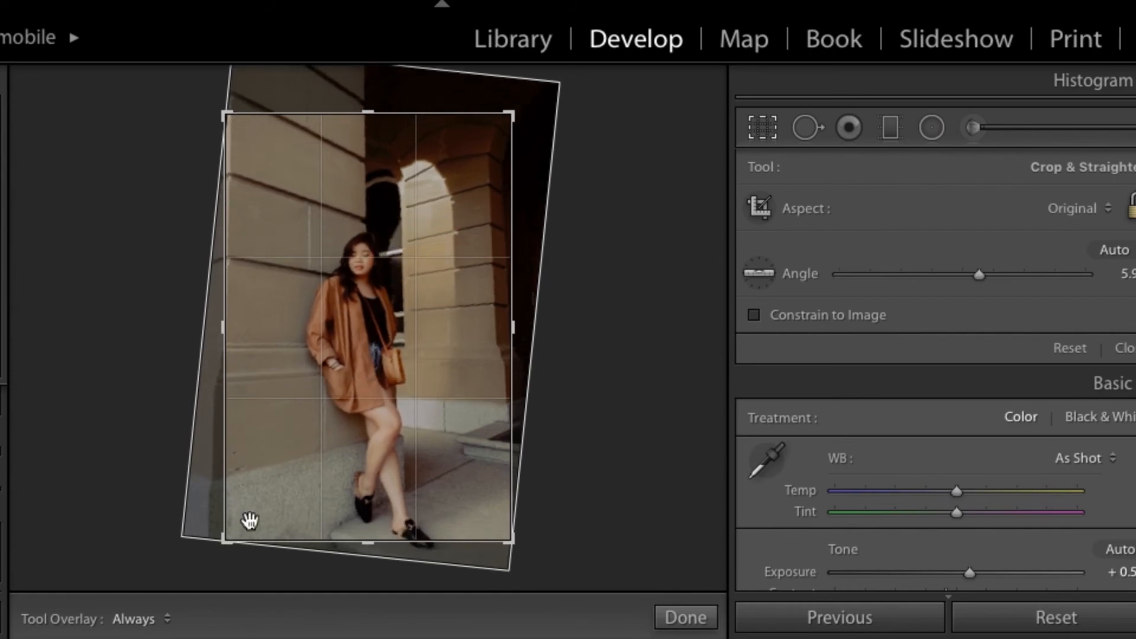
{"action": "left_click_drag", "start_coordinate": [224, 541], "coordinate": [233, 517]}
{"action": "left_click", "coordinate": [304, 370]}
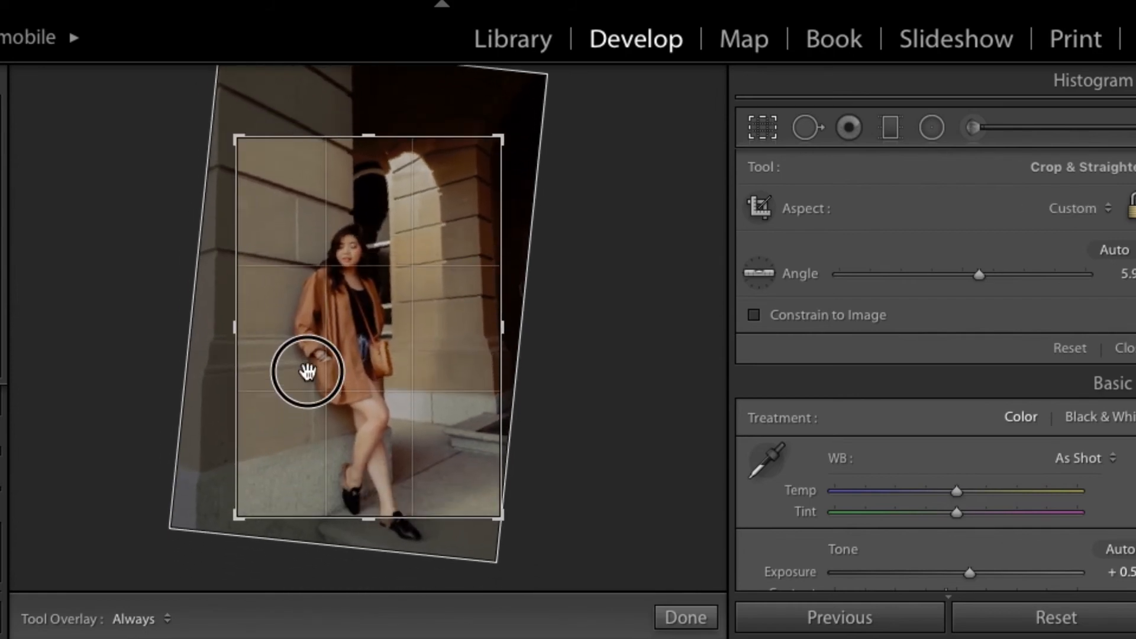
{"action": "left_click_drag", "start_coordinate": [304, 371], "coordinate": [306, 363]}
{"action": "key", "text": "Return"}
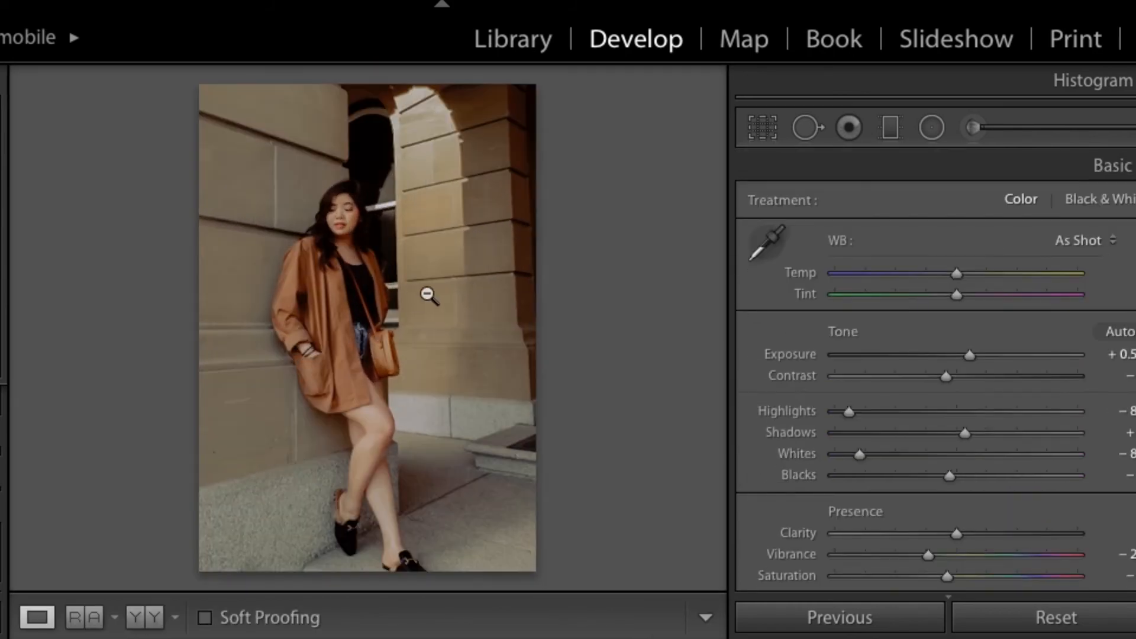
{"action": "key", "text": "backslash"}
{"action": "key", "text": "backslash"}
{"action": "key", "text": "backslash"}
{"action": "key", "text": "backslash"}
{"action": "key", "text": "backslash"}
{"action": "key", "text": "backslash"}
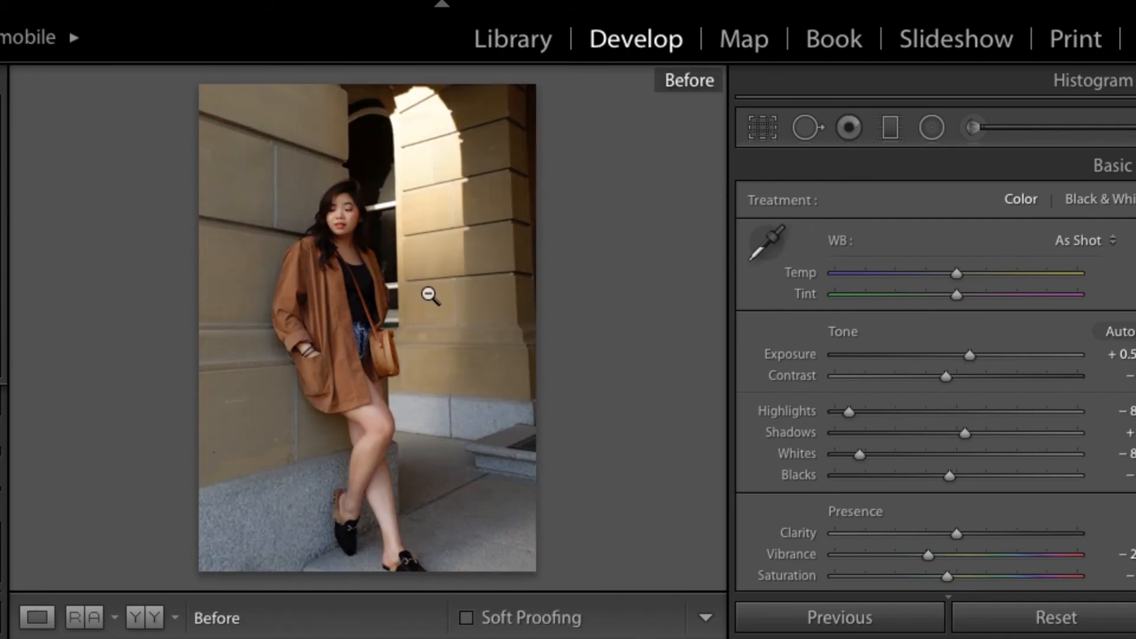
{"action": "key", "text": "backslash"}
{"action": "key", "text": "backslash"}
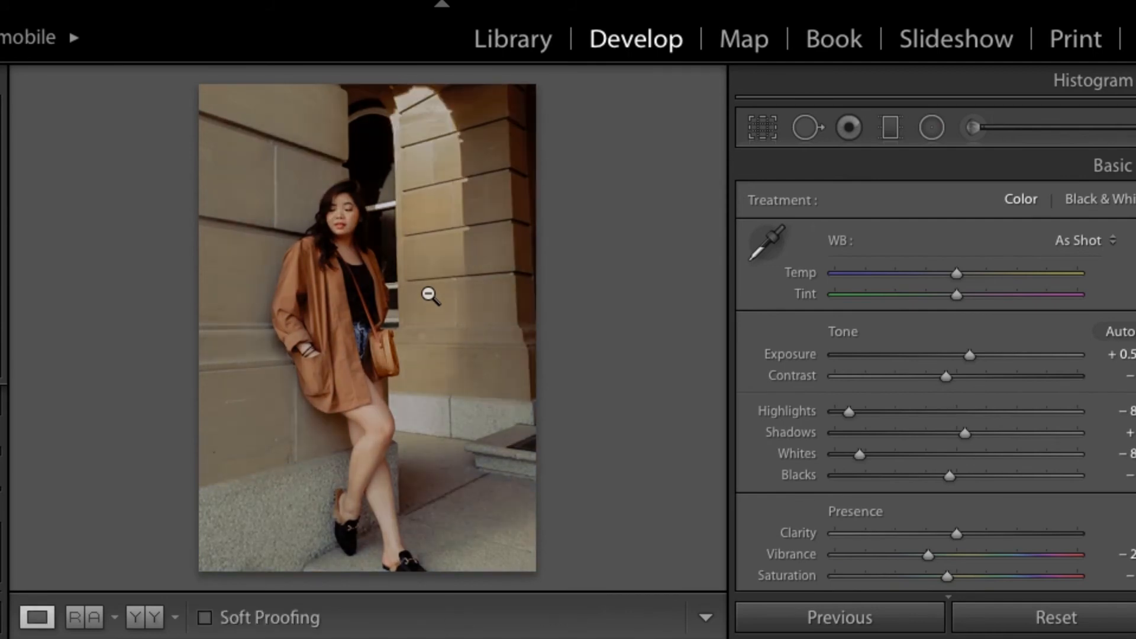
Step: Deepen the darkest tones and slightly lift the lower midtones on the archway portrait's RGB point curve, checking the face up close
{"action": "scroll", "coordinate": [910, 410], "scroll_direction": "down", "scroll_amount": 10}
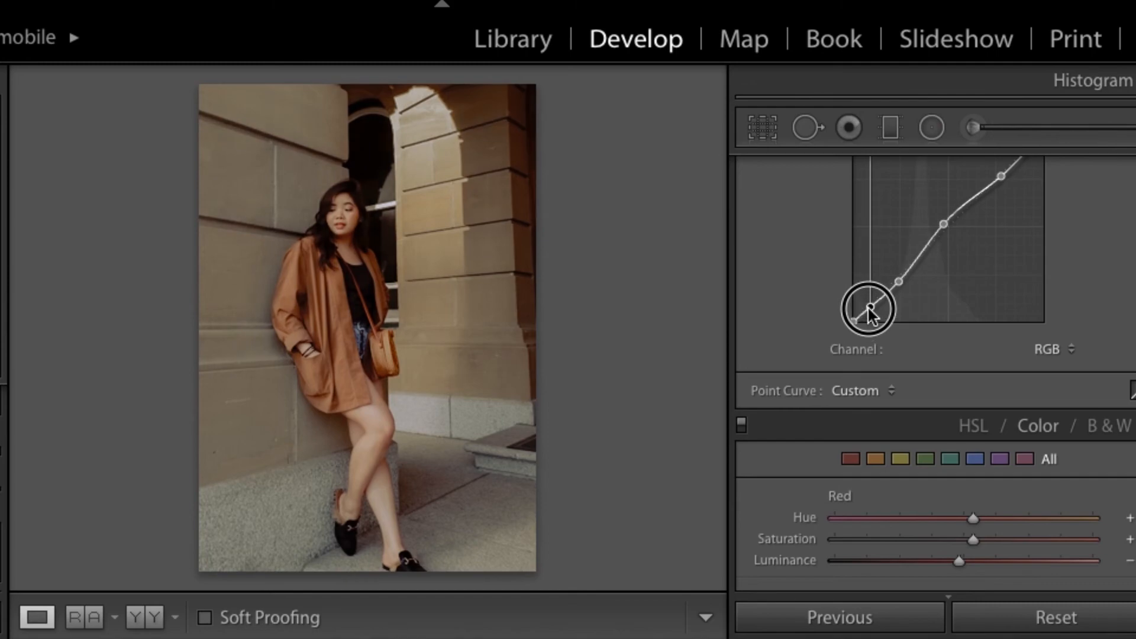
{"action": "left_click", "coordinate": [376, 302]}
{"action": "left_click", "coordinate": [348, 300]}
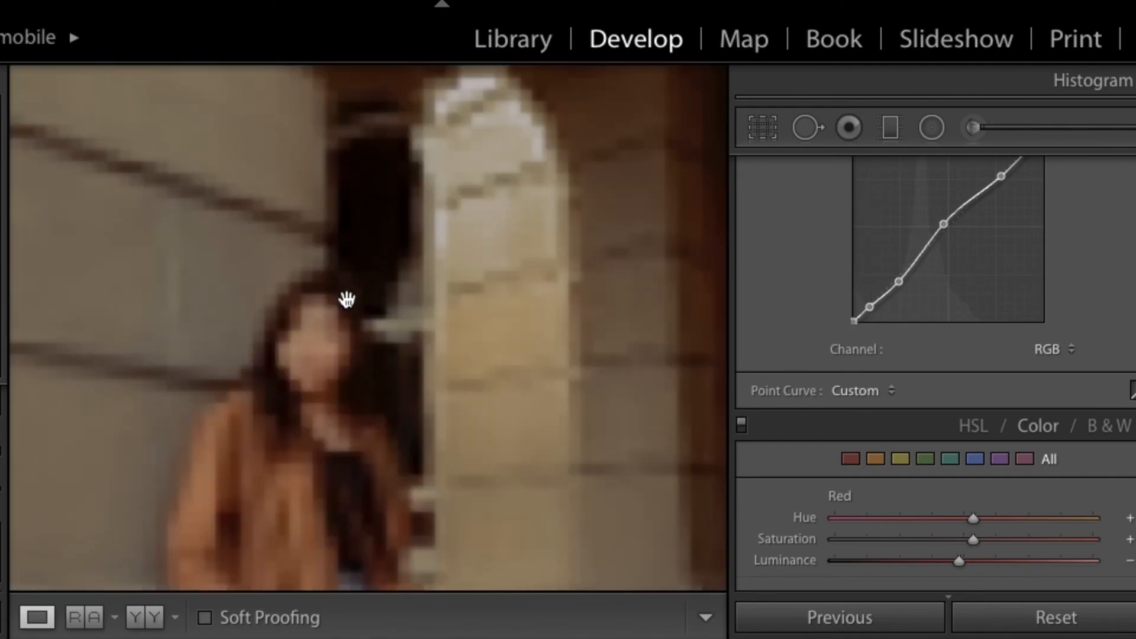
{"action": "left_click", "coordinate": [347, 300]}
{"action": "left_click", "coordinate": [347, 300]}
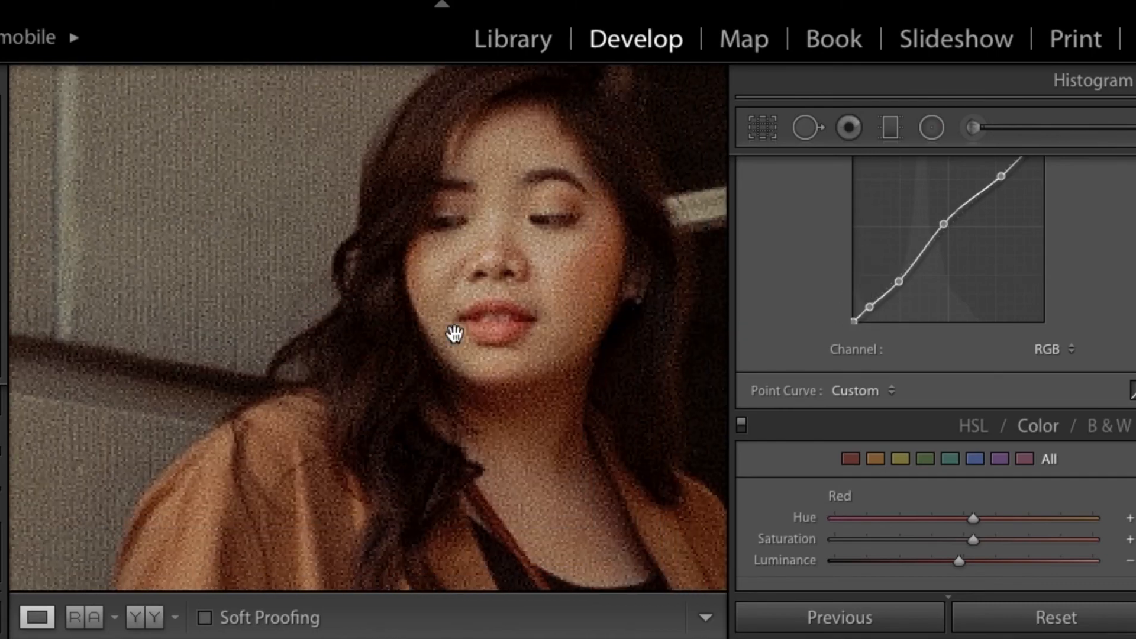
{"action": "left_click", "coordinate": [408, 320]}
{"action": "left_click_drag", "start_coordinate": [870, 307], "coordinate": [900, 276]}
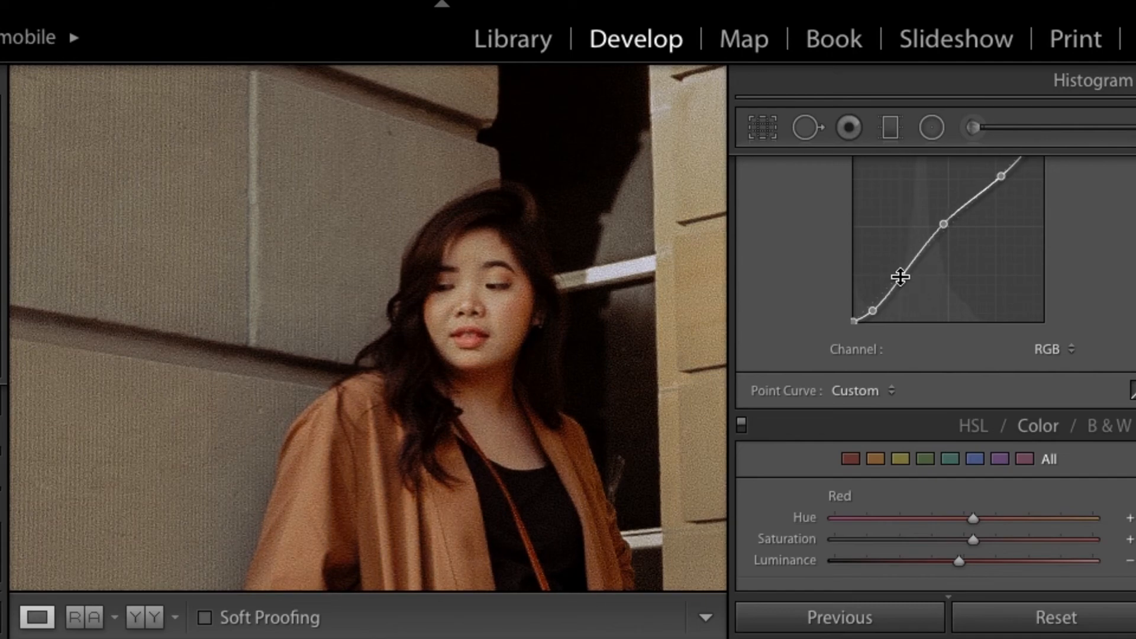
{"action": "left_click", "coordinate": [626, 334]}
{"action": "key", "text": "super+minus"}
{"action": "key", "text": "super+minus"}
{"action": "key", "text": "super+minus"}
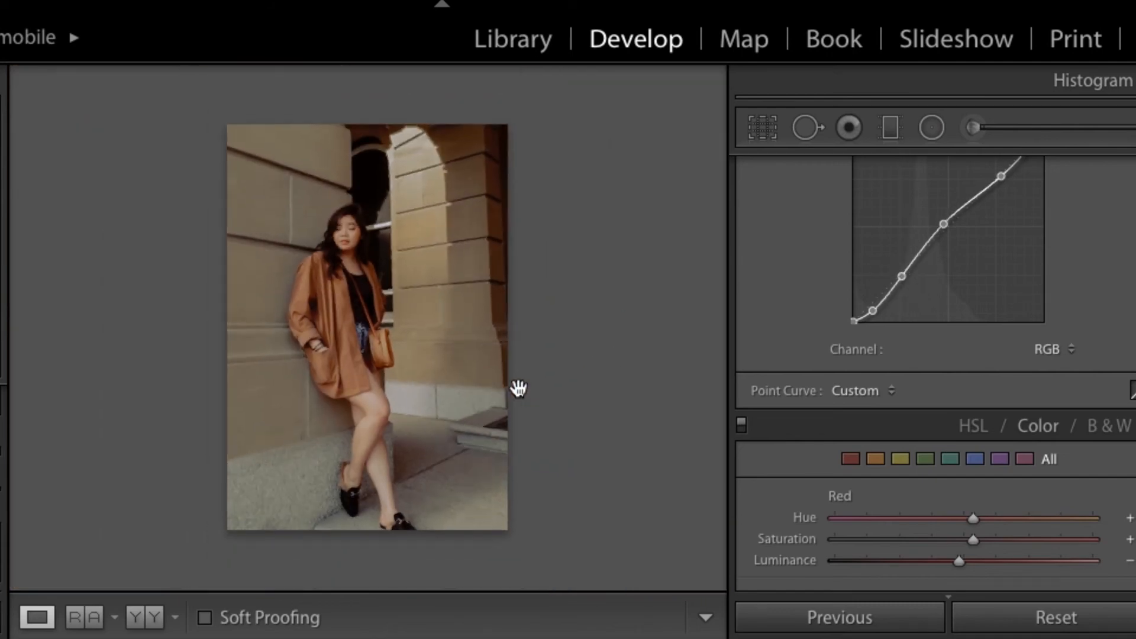
Step: Raise the archway portrait's Exposure slightly and copy its settings, excluding local adjustments, transform and crop
{"action": "key", "text": "super+shift+c"}
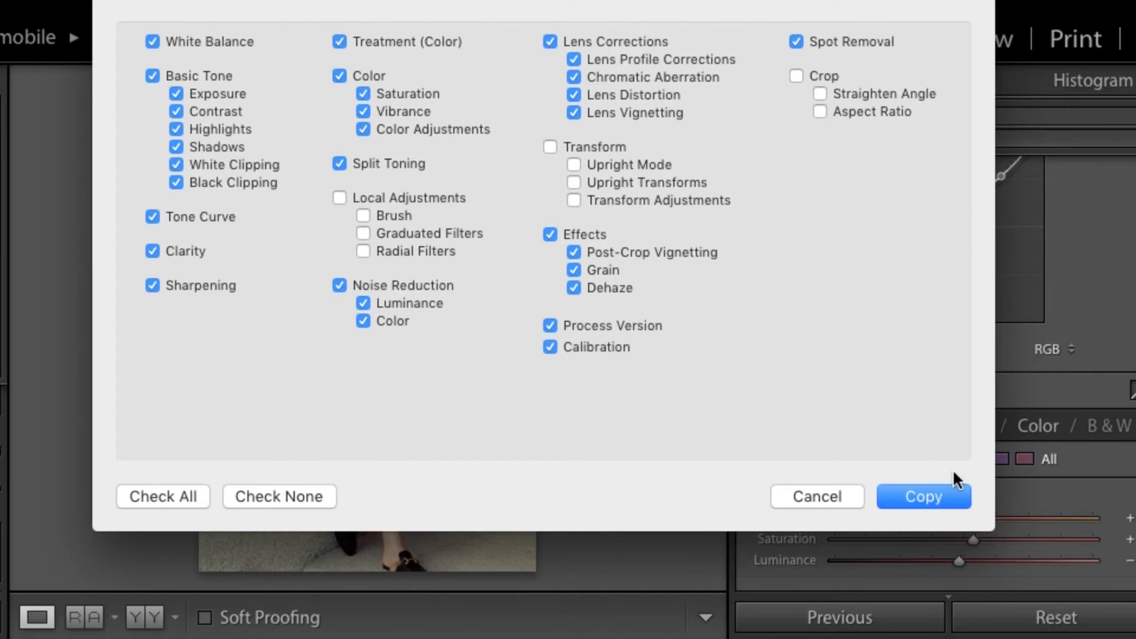
{"action": "left_click", "coordinate": [926, 494]}
{"action": "right_click", "coordinate": [301, 287]}
{"action": "left_click", "coordinate": [242, 314]}
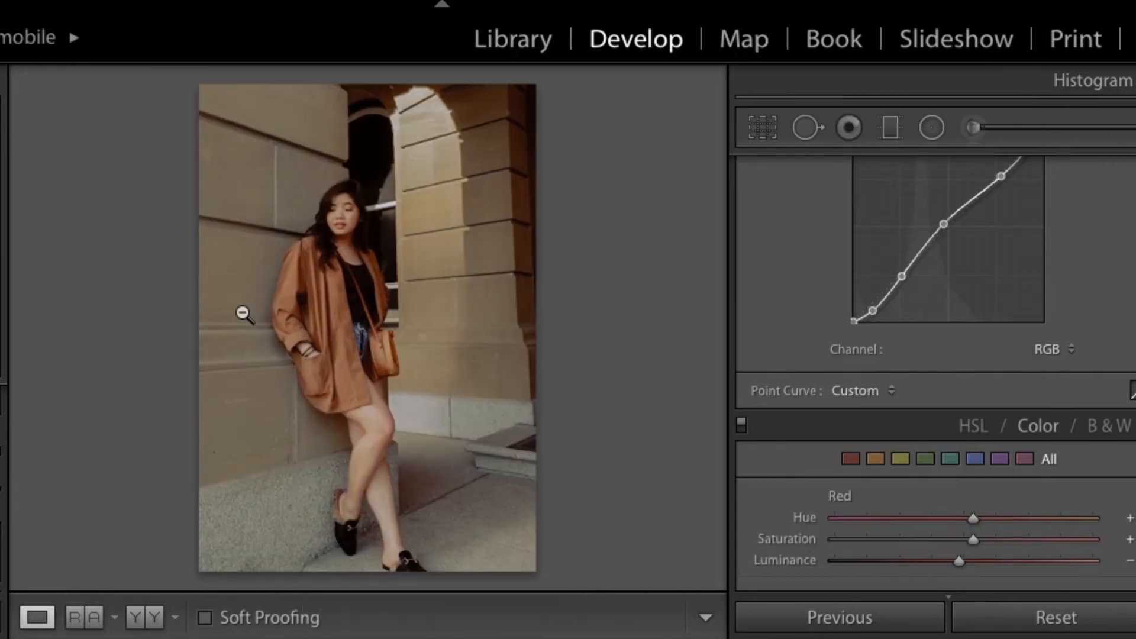
{"action": "key", "text": "equal"}
{"action": "key", "text": "equal"}
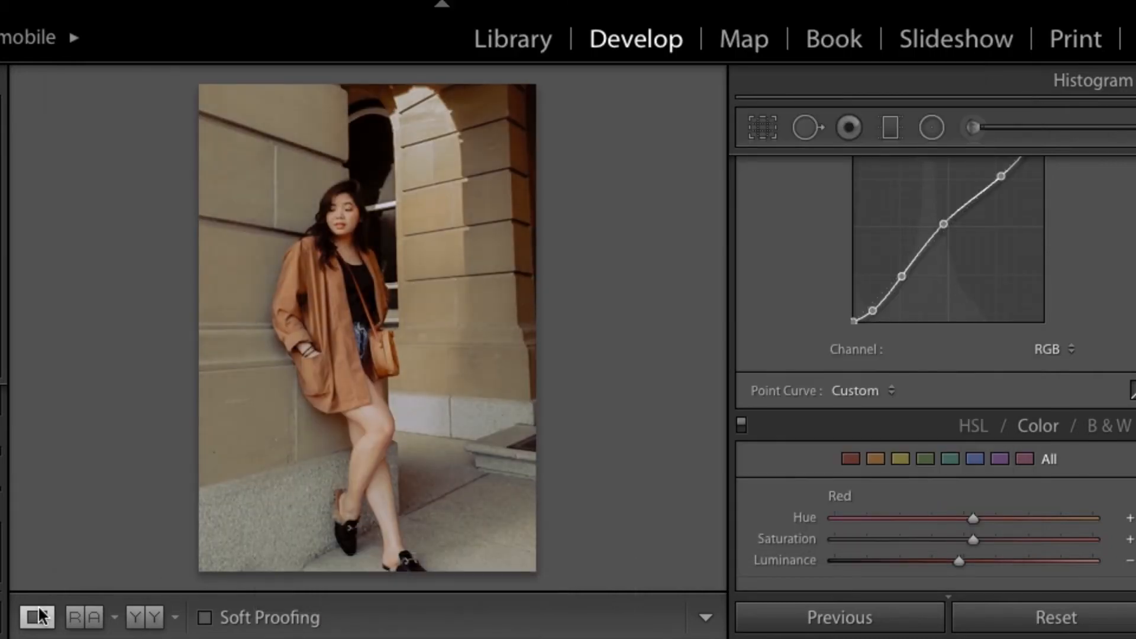
{"action": "key", "text": "super+shift+c"}
{"action": "left_click", "coordinate": [924, 497]}
Step: Paste the copied settings onto the two photos of the woman seated on the window ledge, inspecting each up close
{"action": "key", "text": "Right"}
{"action": "key", "text": "super+shift+v"}
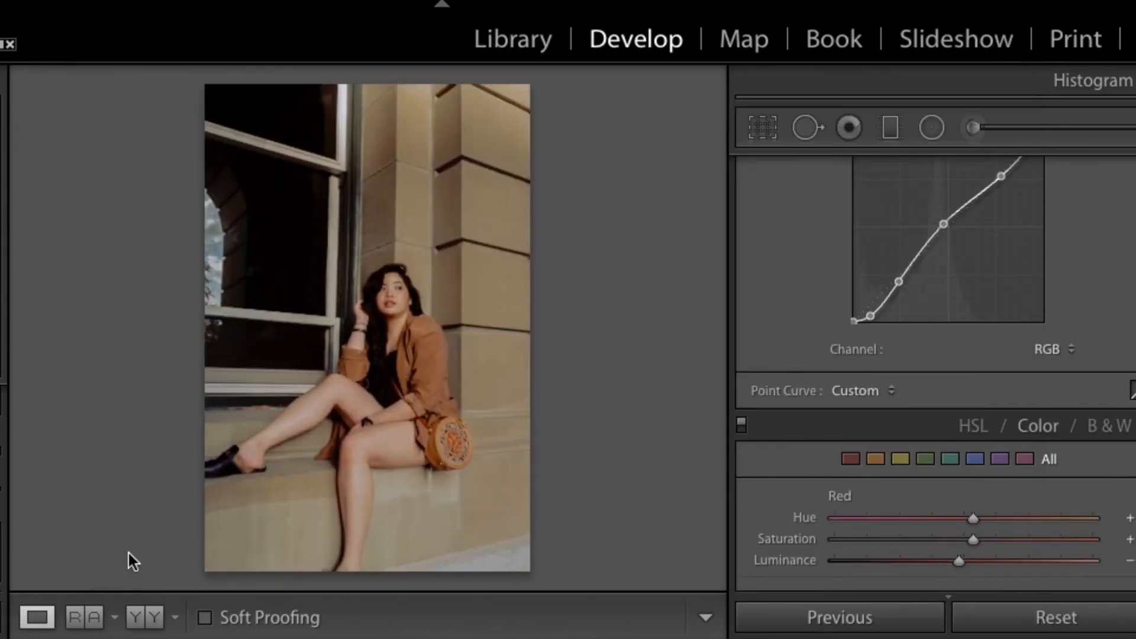
{"action": "left_click", "coordinate": [436, 362]}
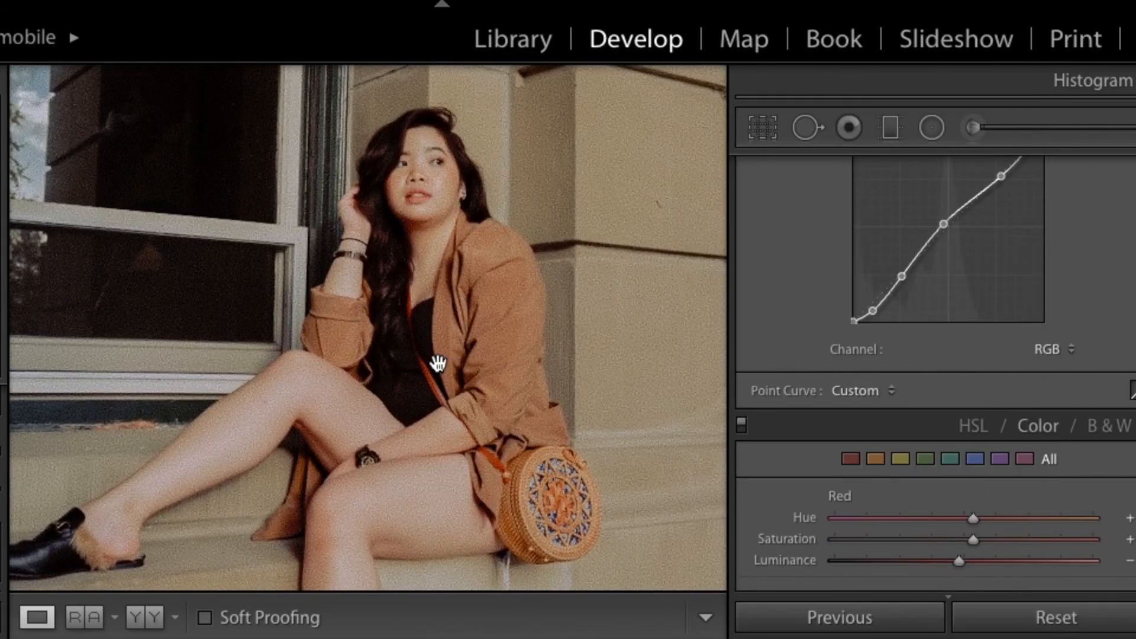
{"action": "left_click", "coordinate": [437, 363]}
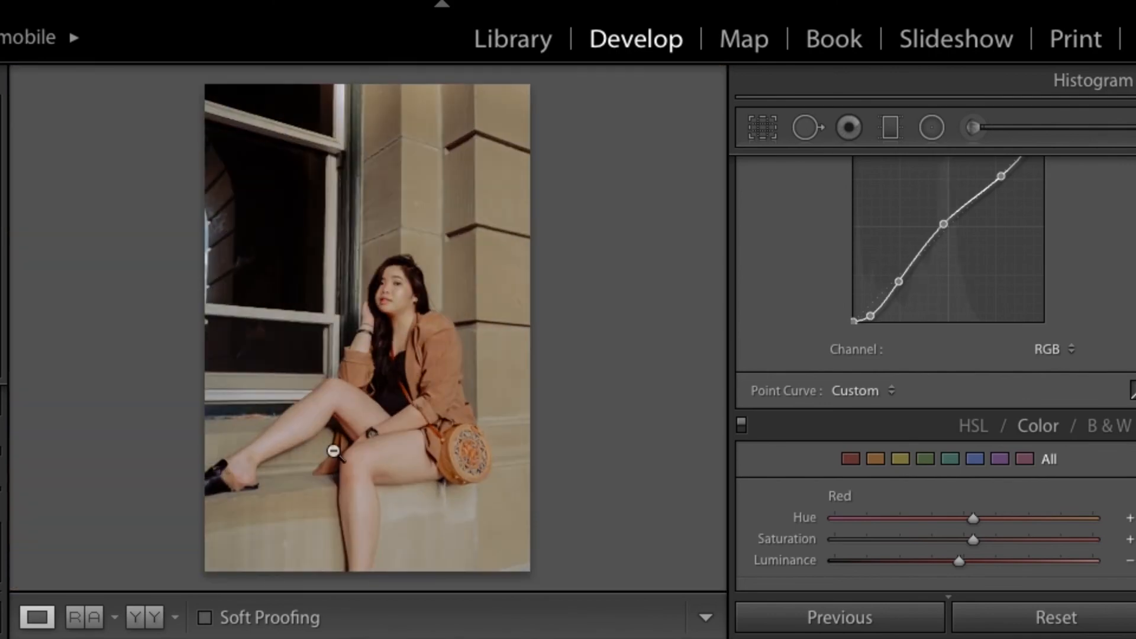
{"action": "key", "text": "Right"}
{"action": "key", "text": "super+shift+v"}
{"action": "left_click", "coordinate": [430, 343]}
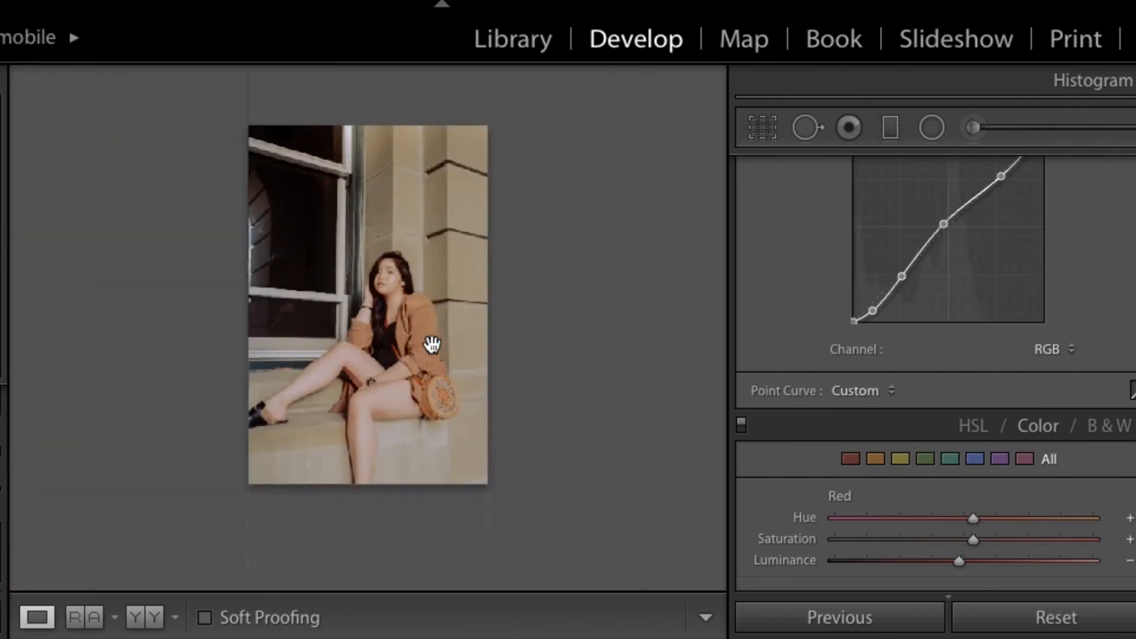
{"action": "left_click", "coordinate": [433, 345]}
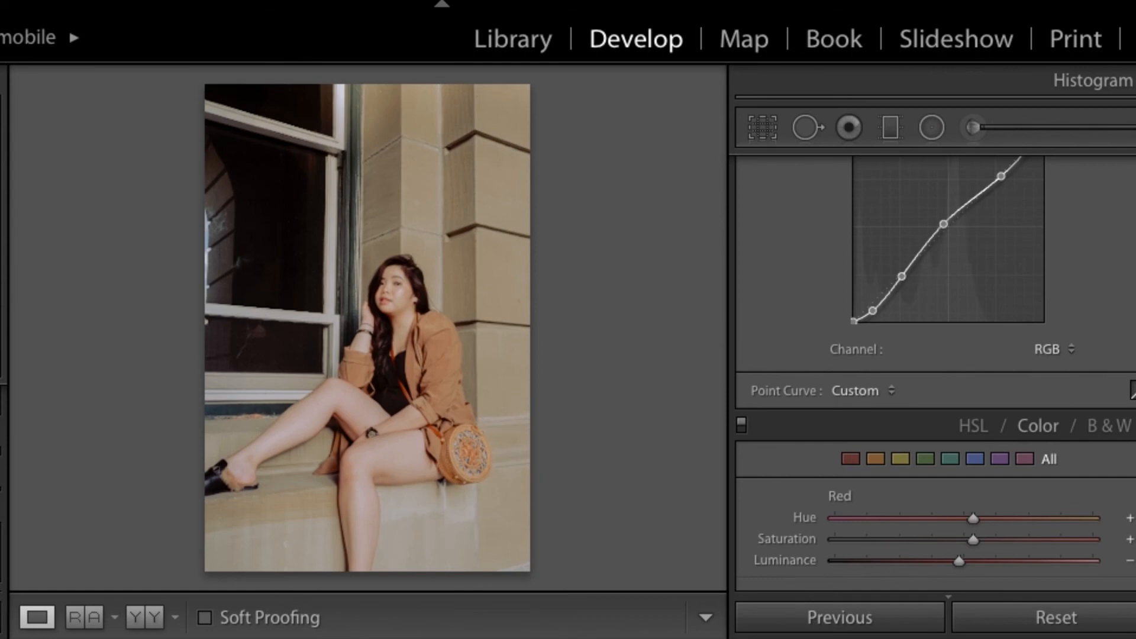
Step: Paste the copied settings onto the photo of the woman standing on the city plaza steps and lower its Exposure to about +0.5
{"action": "key", "text": "Right"}
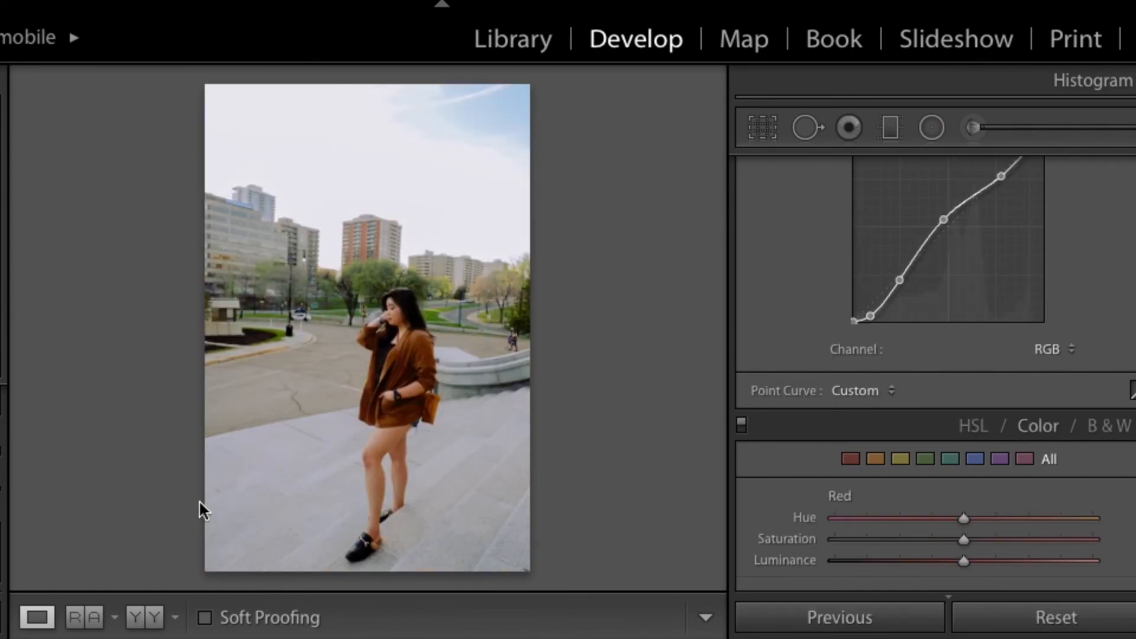
{"action": "key", "text": "super+shift+v"}
{"action": "scroll", "coordinate": [963, 275], "scroll_direction": "up", "scroll_amount": 10}
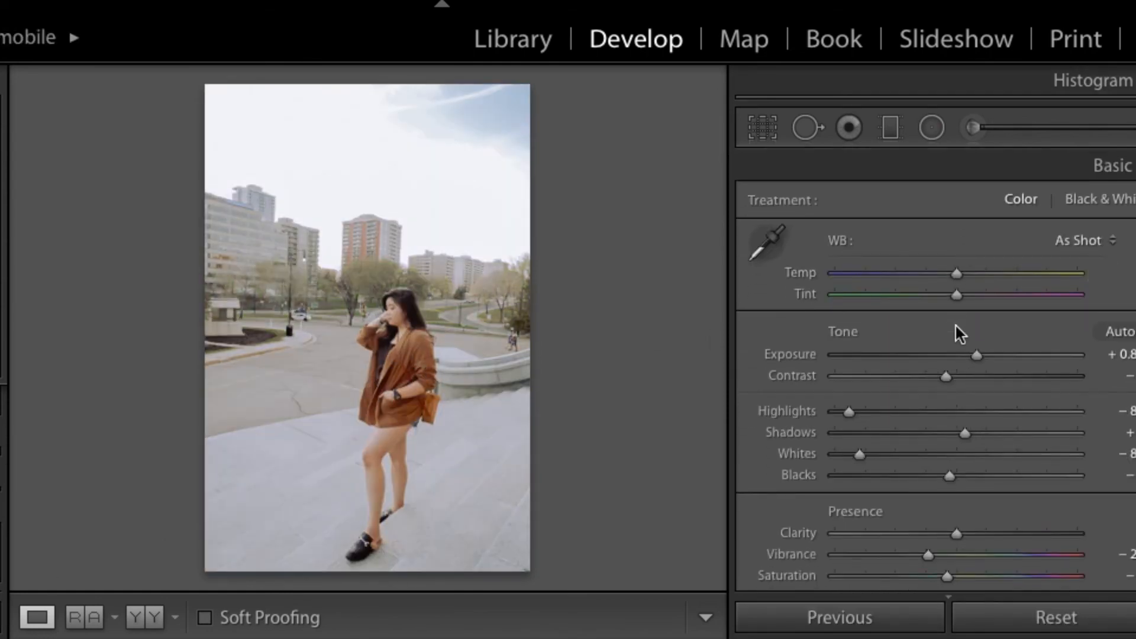
{"action": "left_click", "coordinate": [959, 355]}
{"action": "left_click", "coordinate": [967, 354]}
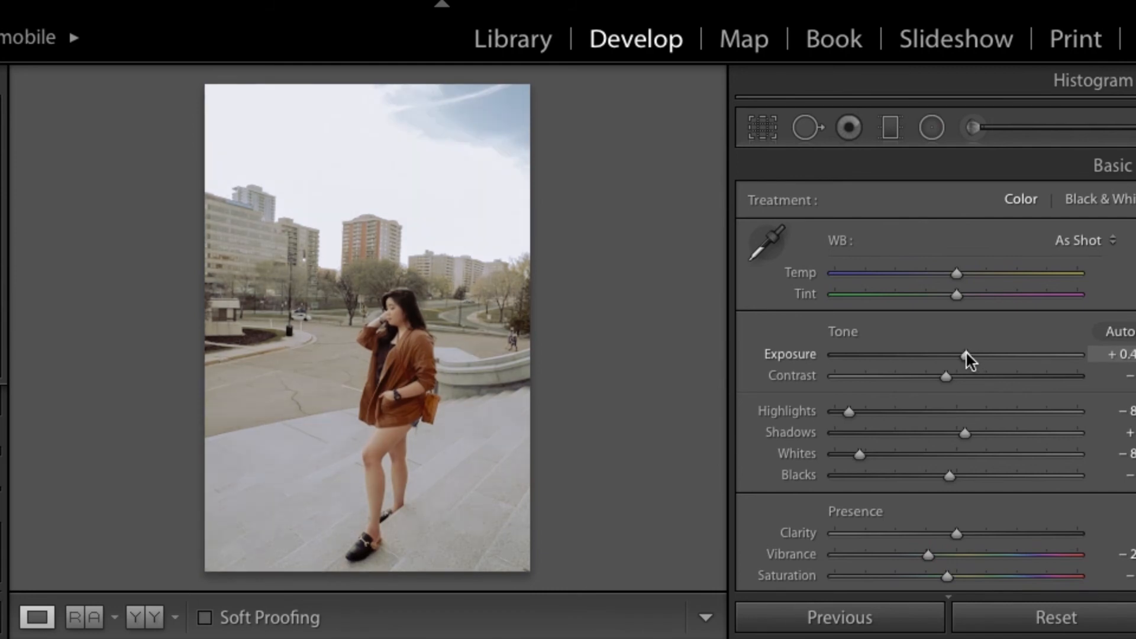
{"action": "left_click", "coordinate": [966, 354]}
Step: Lower the plaza photo's Shadows, Blacks and Saturation, raise its Clarity slightly, and copy the resulting settings
{"action": "left_click", "coordinate": [938, 432]}
{"action": "left_click", "coordinate": [934, 475]}
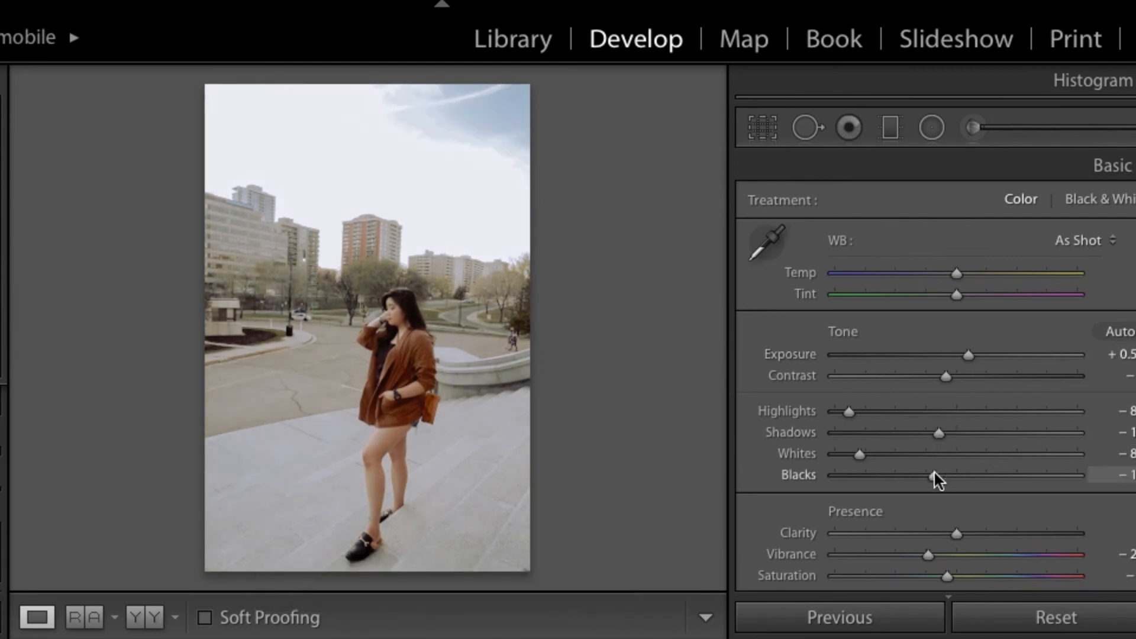
{"action": "left_click", "coordinate": [960, 533]}
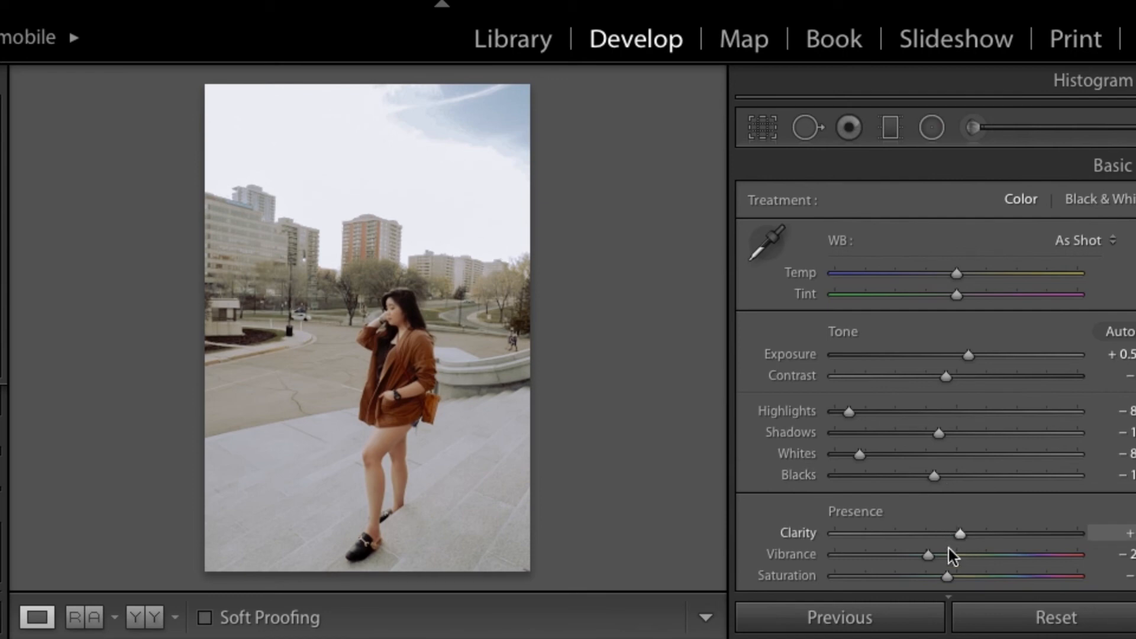
{"action": "left_click_drag", "start_coordinate": [950, 577], "coordinate": [942, 577]}
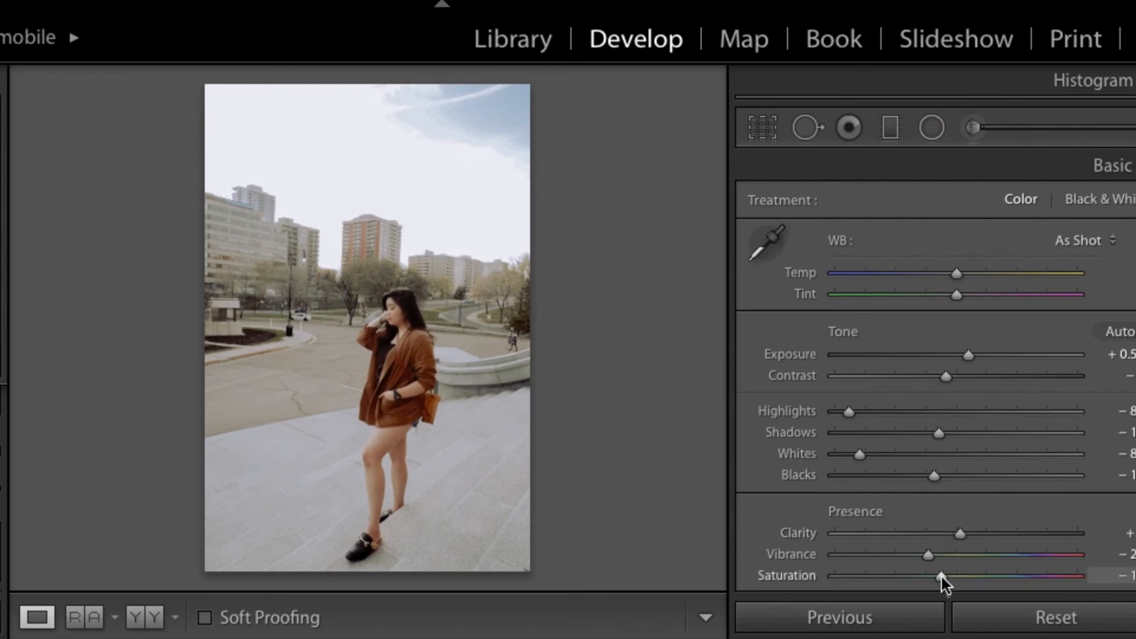
{"action": "key", "text": "ctrl+shift+c"}
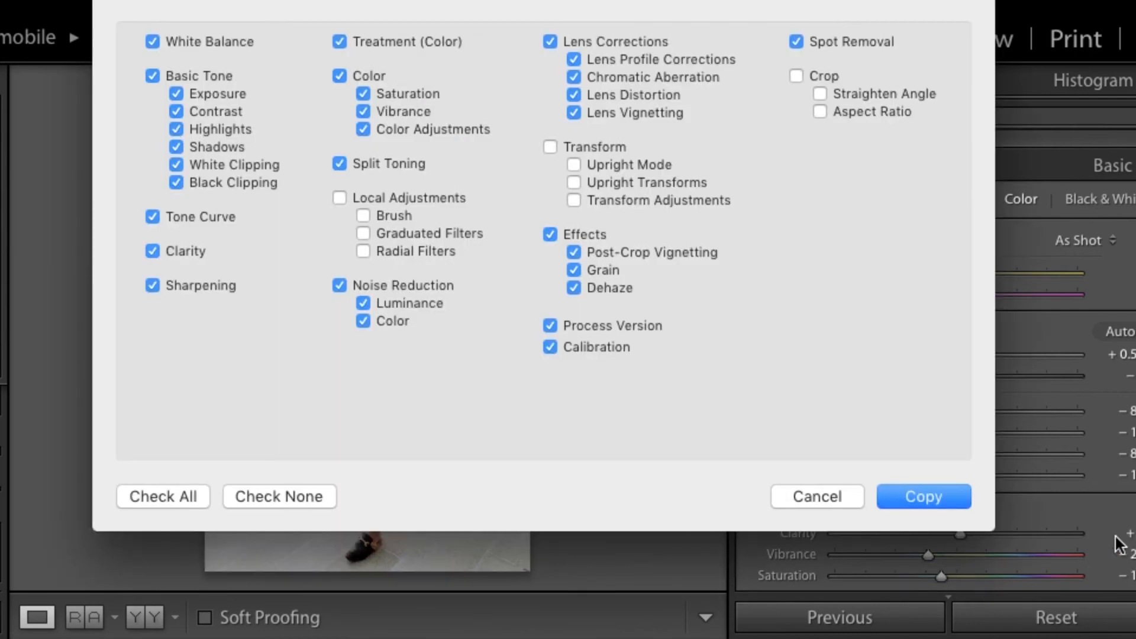
{"action": "left_click", "coordinate": [921, 497]}
Step: Straighten the plaza photo slightly and compare it with its original
{"action": "key", "text": "r"}
{"action": "left_click_drag", "start_coordinate": [563, 113], "coordinate": [561, 101]}
{"action": "key", "text": "Return"}
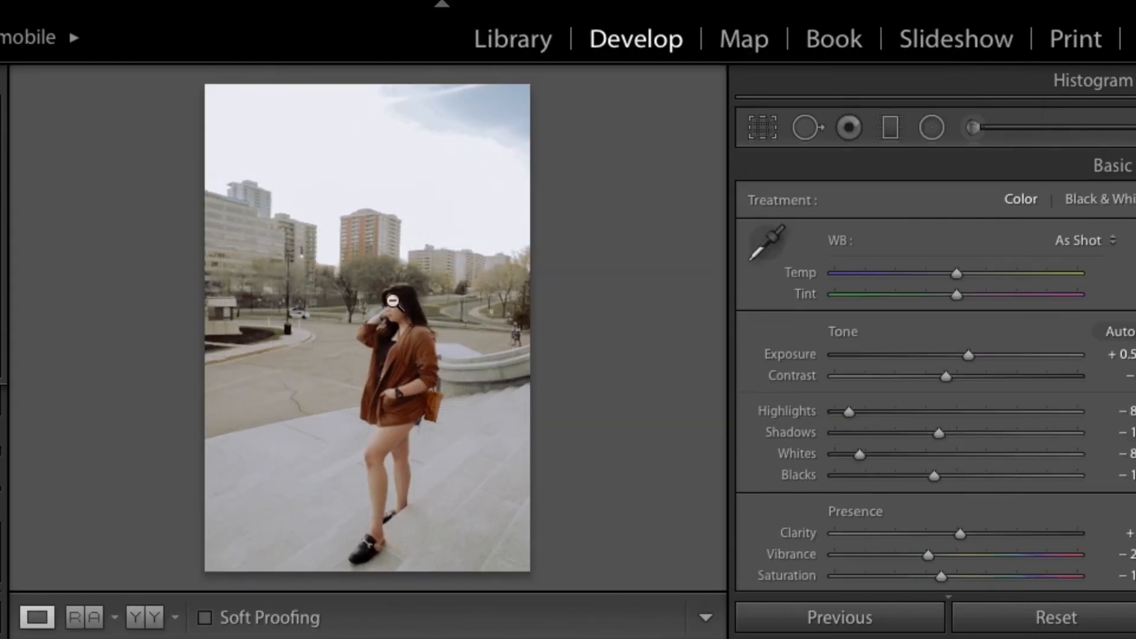
{"action": "left_click", "coordinate": [411, 355]}
{"action": "left_click", "coordinate": [413, 356]}
{"action": "key", "text": "backslash"}
{"action": "key", "text": "backslash"}
{"action": "key", "text": "backslash"}
{"action": "key", "text": "backslash"}
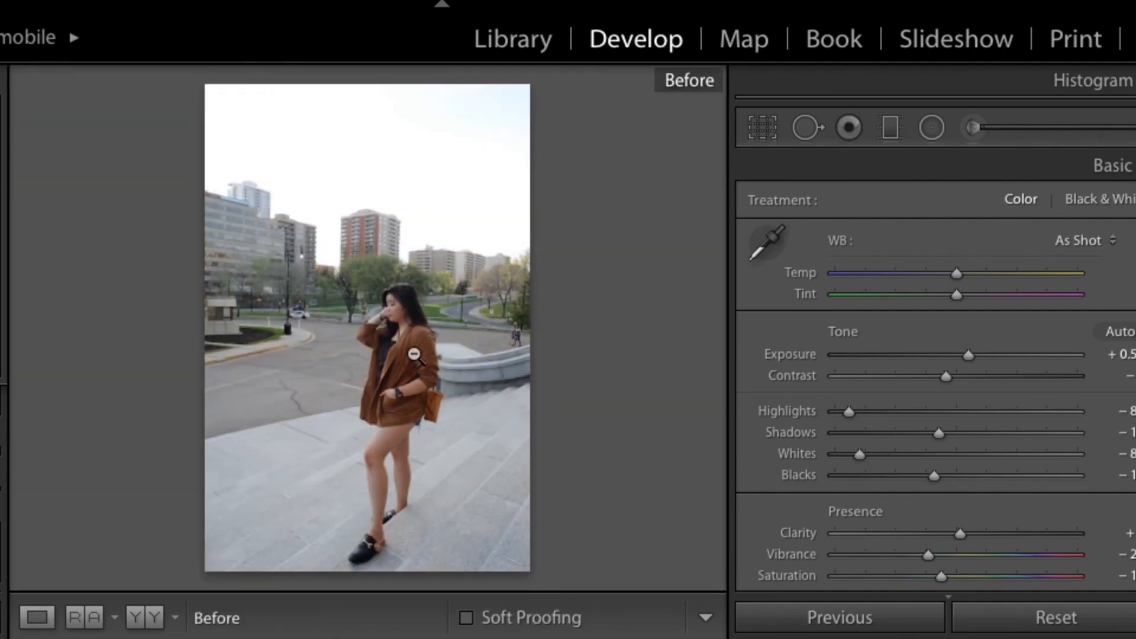
Step: Paste the copied settings onto the other stone-steps photo and the camera portrait, comparing the portrait with its original
{"action": "right_click", "coordinate": [301, 307]}
{"action": "mouse_move", "coordinate": [577, 635]}
{"action": "left_click", "coordinate": [629, 613]}
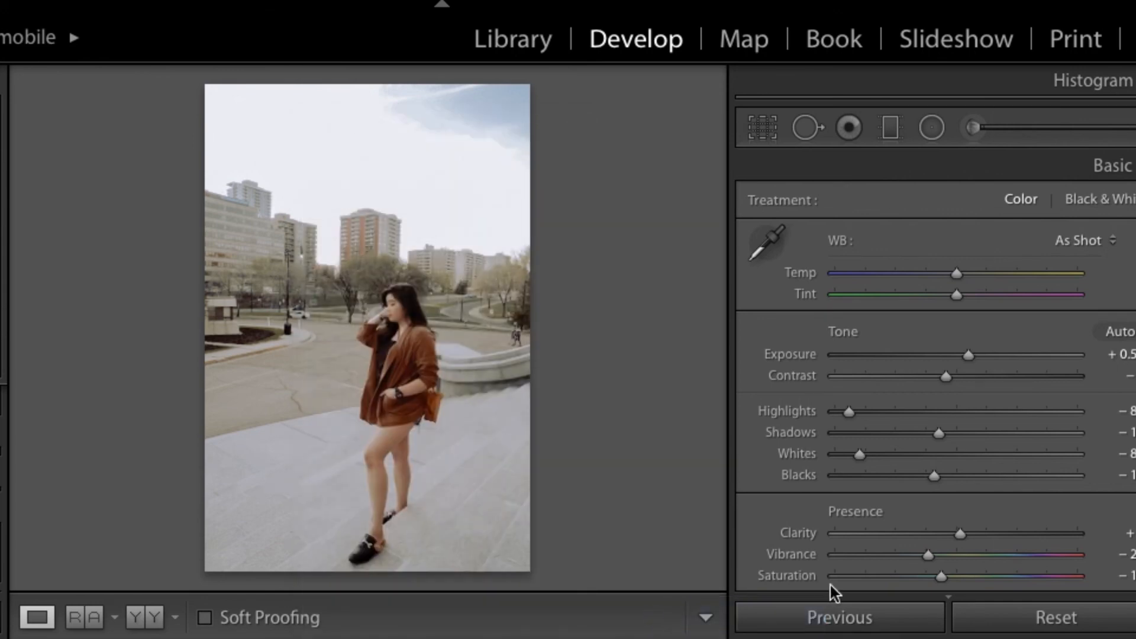
{"action": "left_click", "coordinate": [857, 629]}
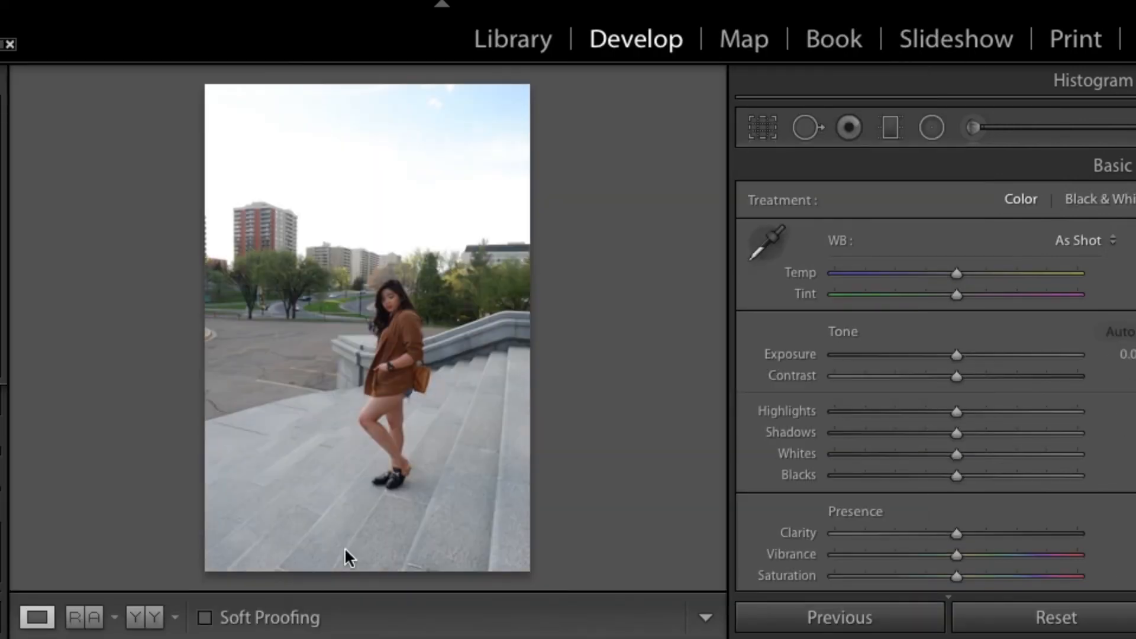
{"action": "key", "text": "ctrl+shift+v"}
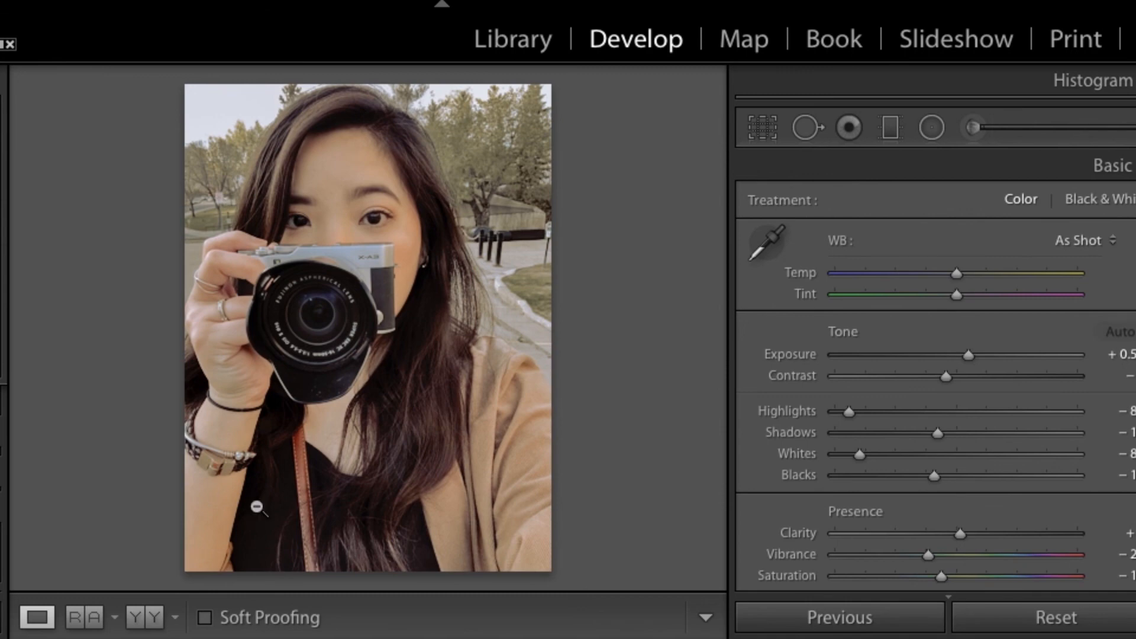
{"action": "key", "text": "backslash"}
{"action": "key", "text": "backslash"}
{"action": "key", "text": "backslash"}
{"action": "key", "text": "backslash"}
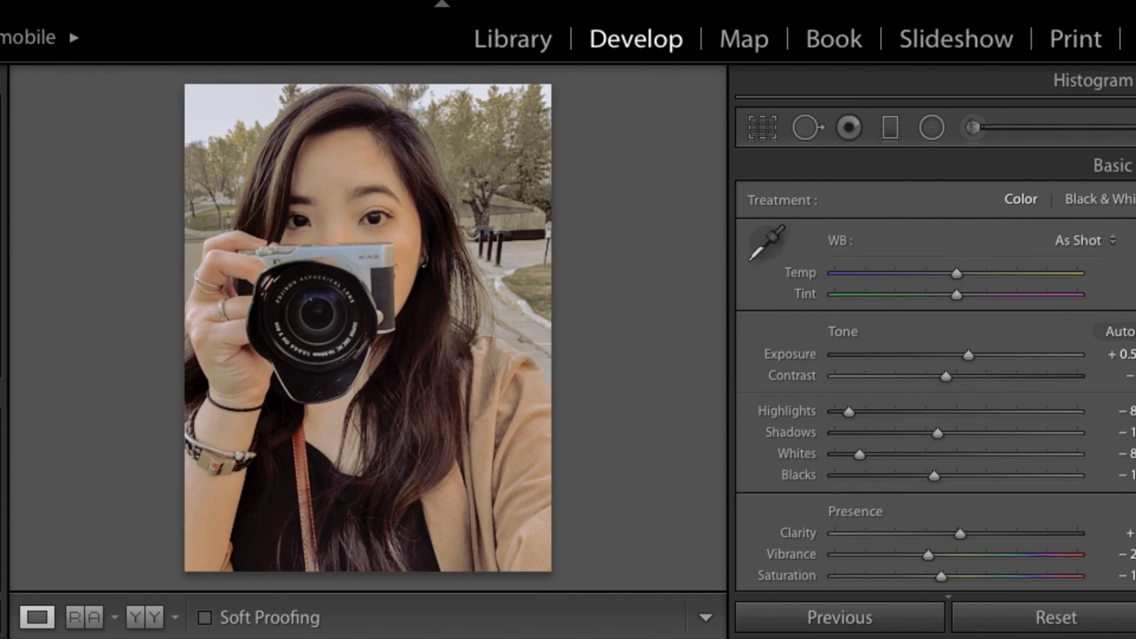
Step: Save the camera portrait's settings as a new preset in User Presets, entering the personal nickname as its name
{"action": "key", "text": "ctrl+shift+n"}
{"action": "type", "text": "shann"}
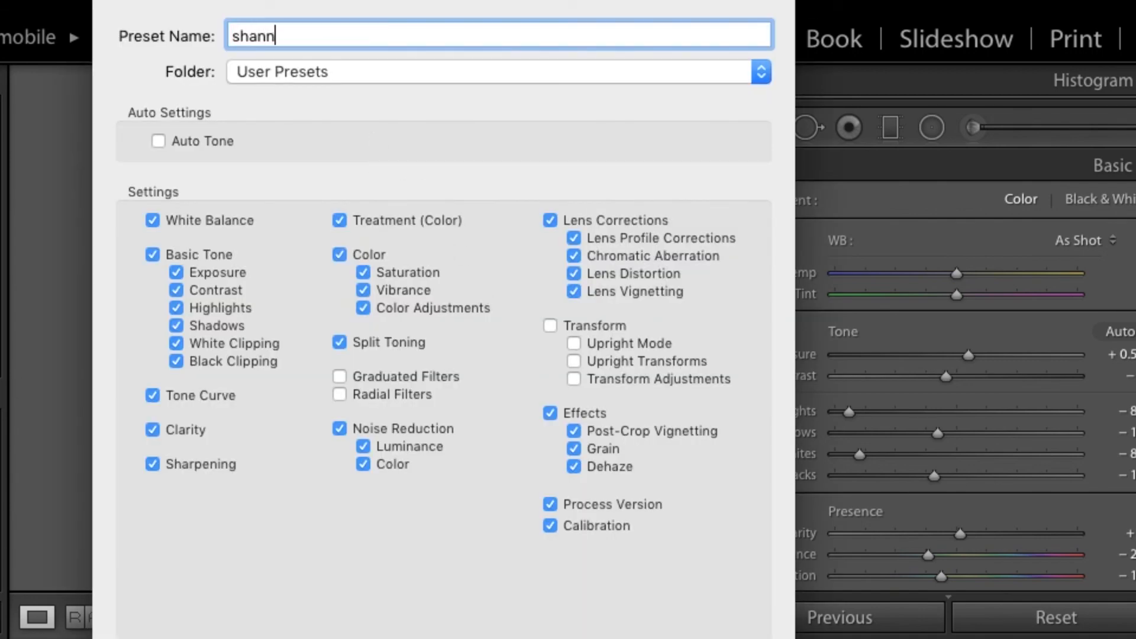
{"action": "type", "text": "iii"}
{"action": "key", "text": "Return"}
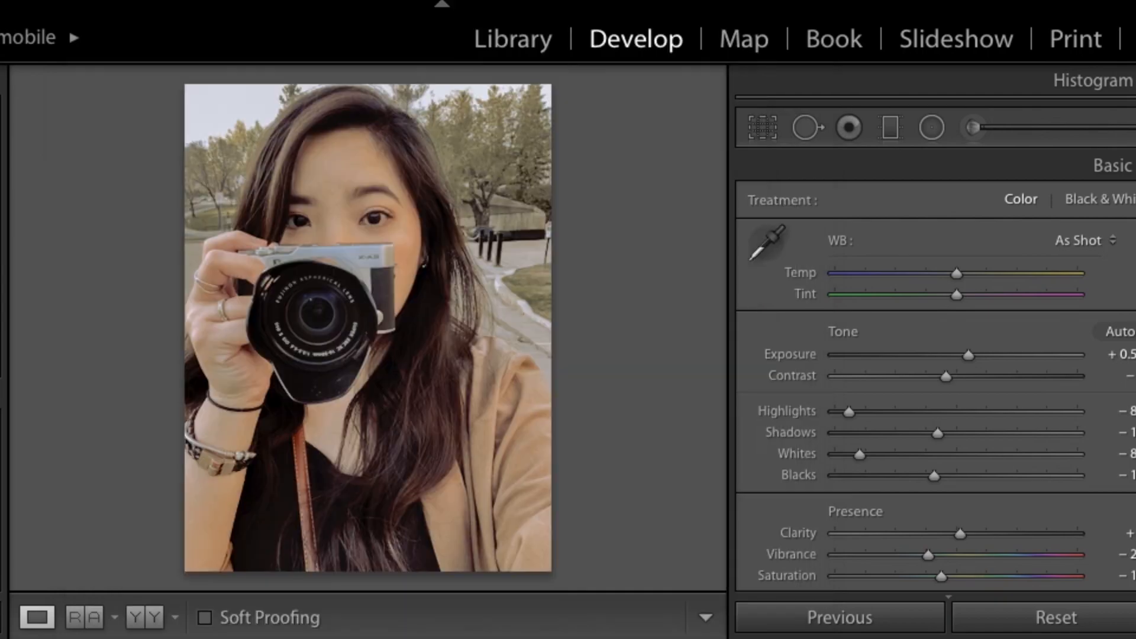